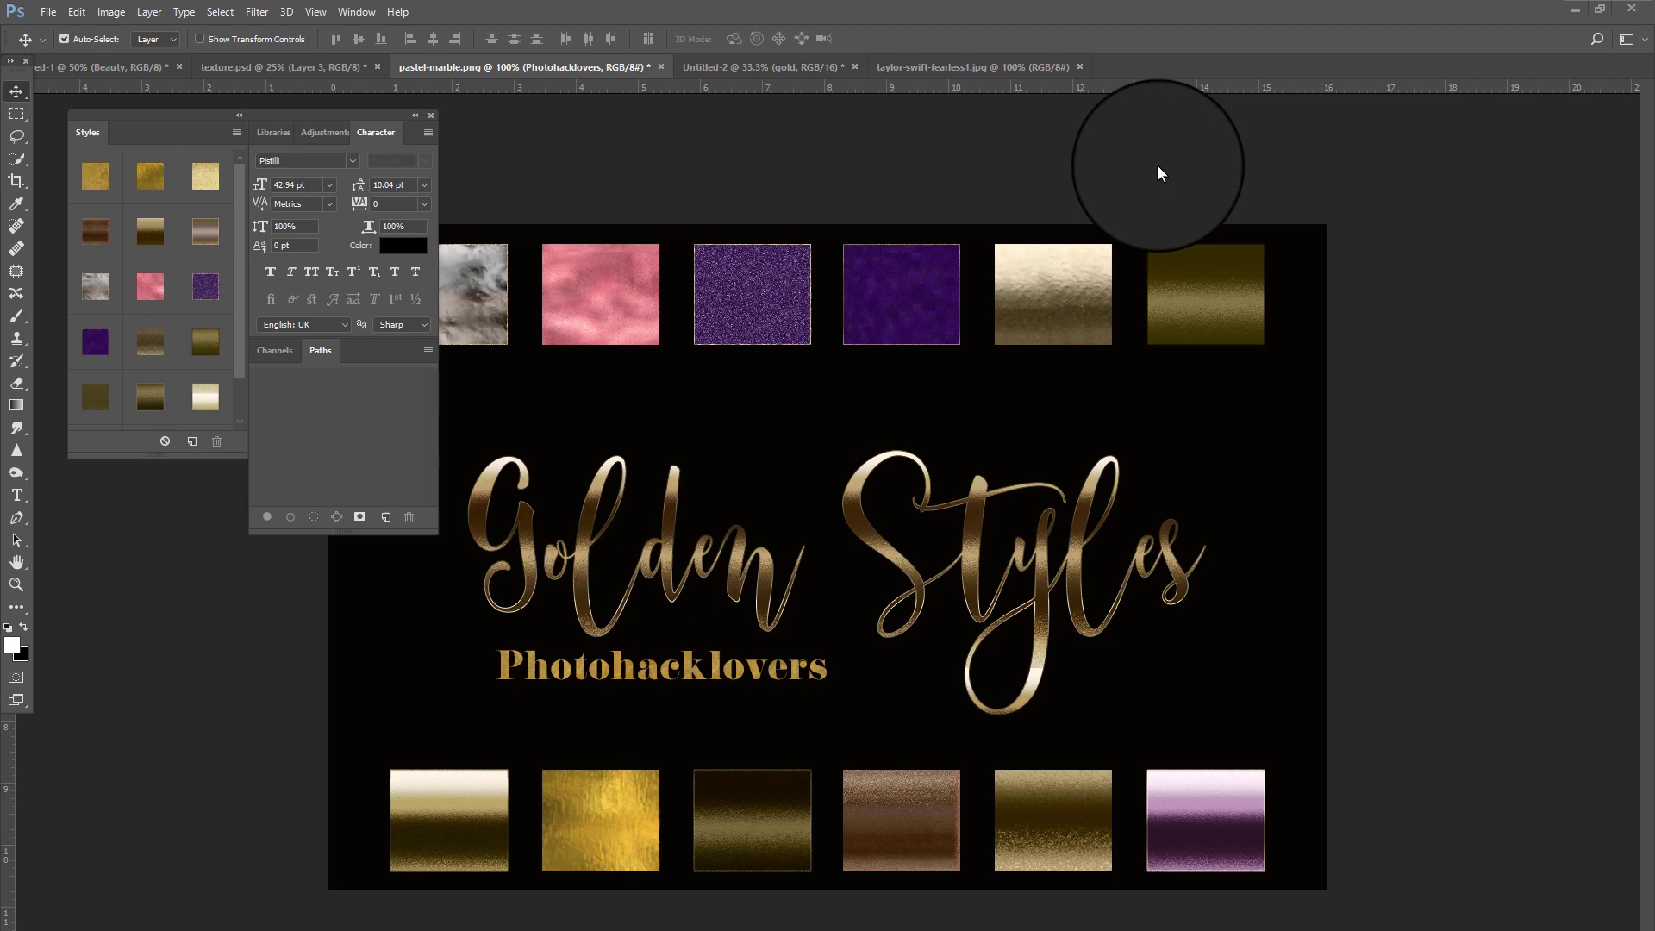
Step: Browse the concert photo and gold poster, then bring up the Beauty document
click(923, 69)
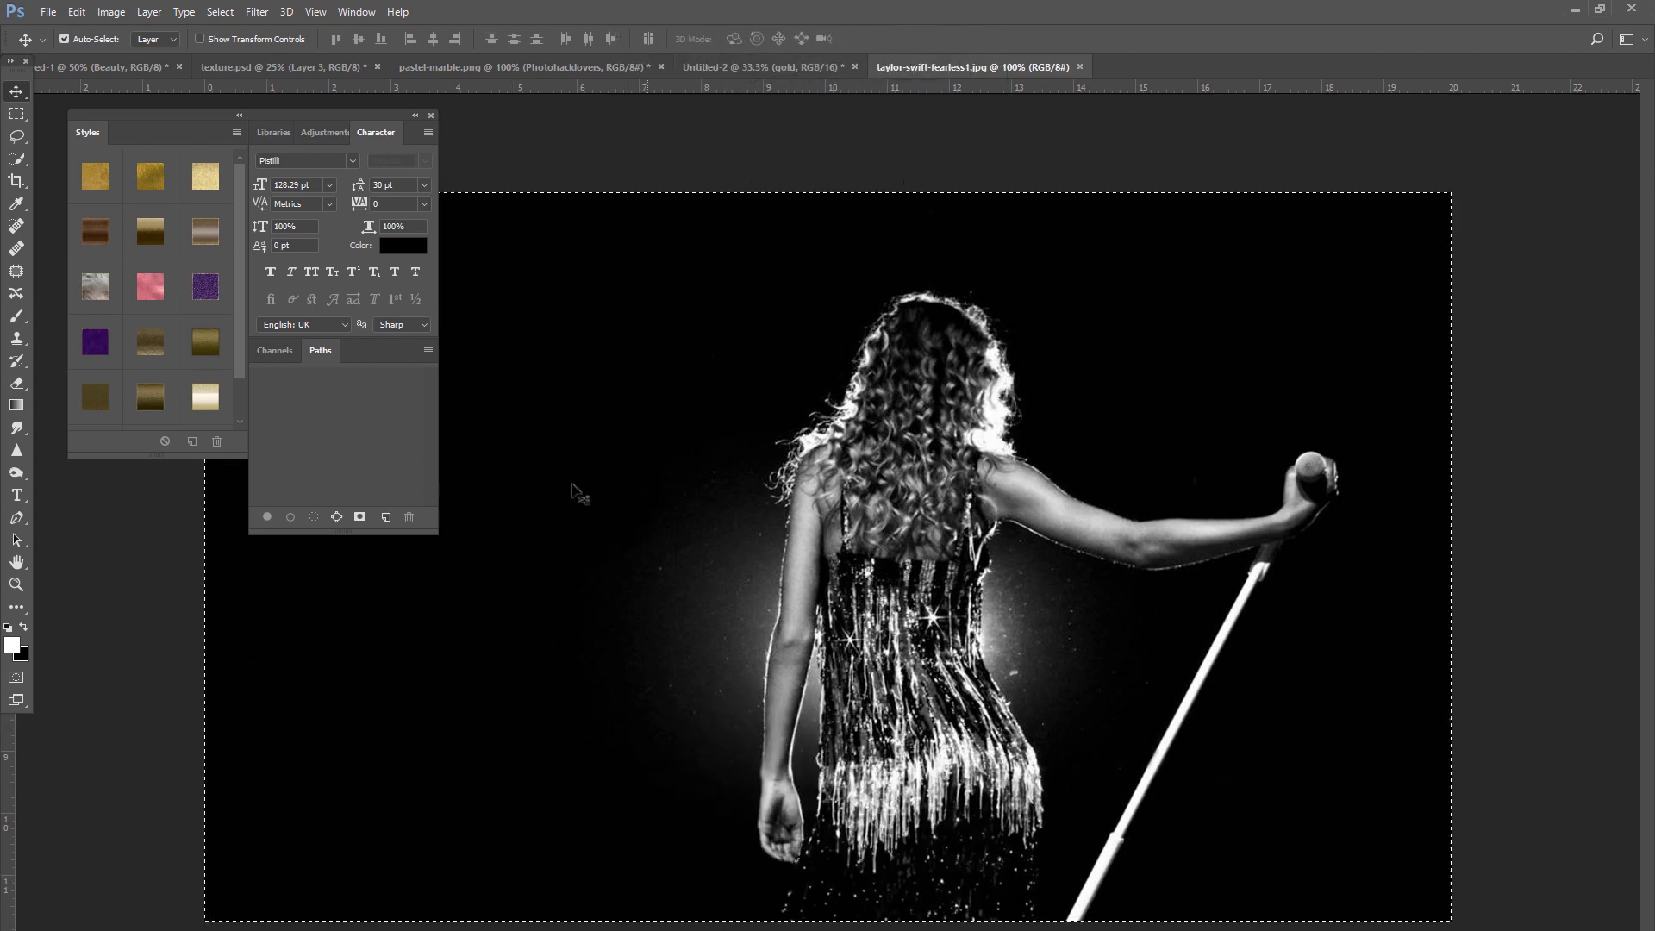
click(722, 66)
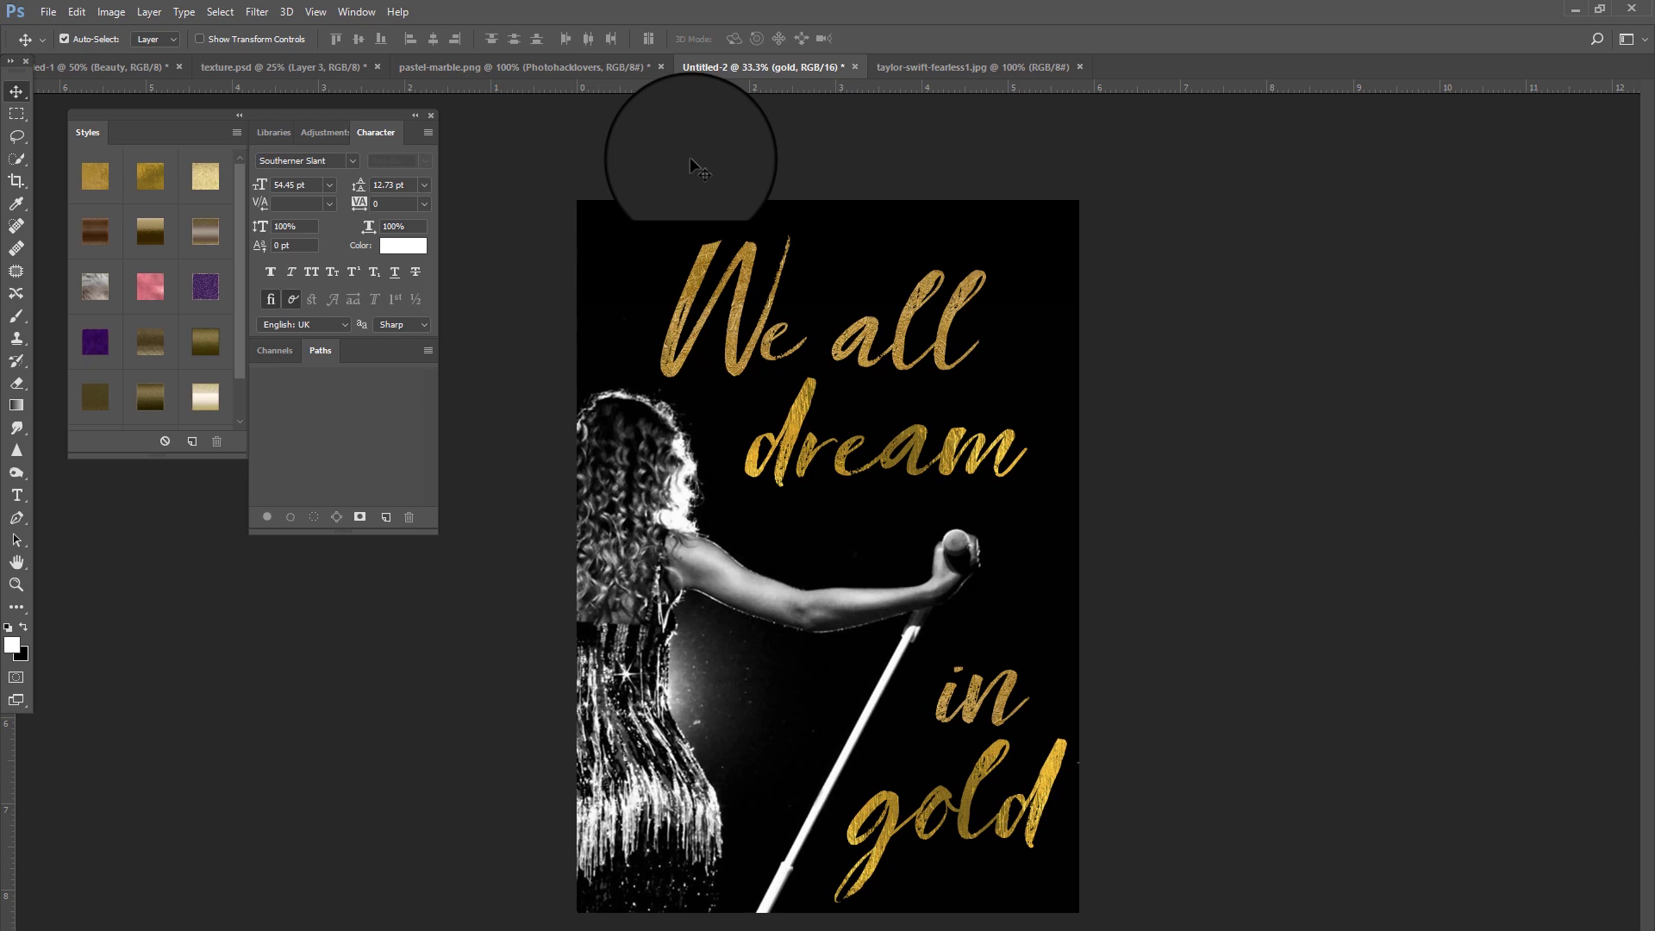
drag(690, 157, 762, 181)
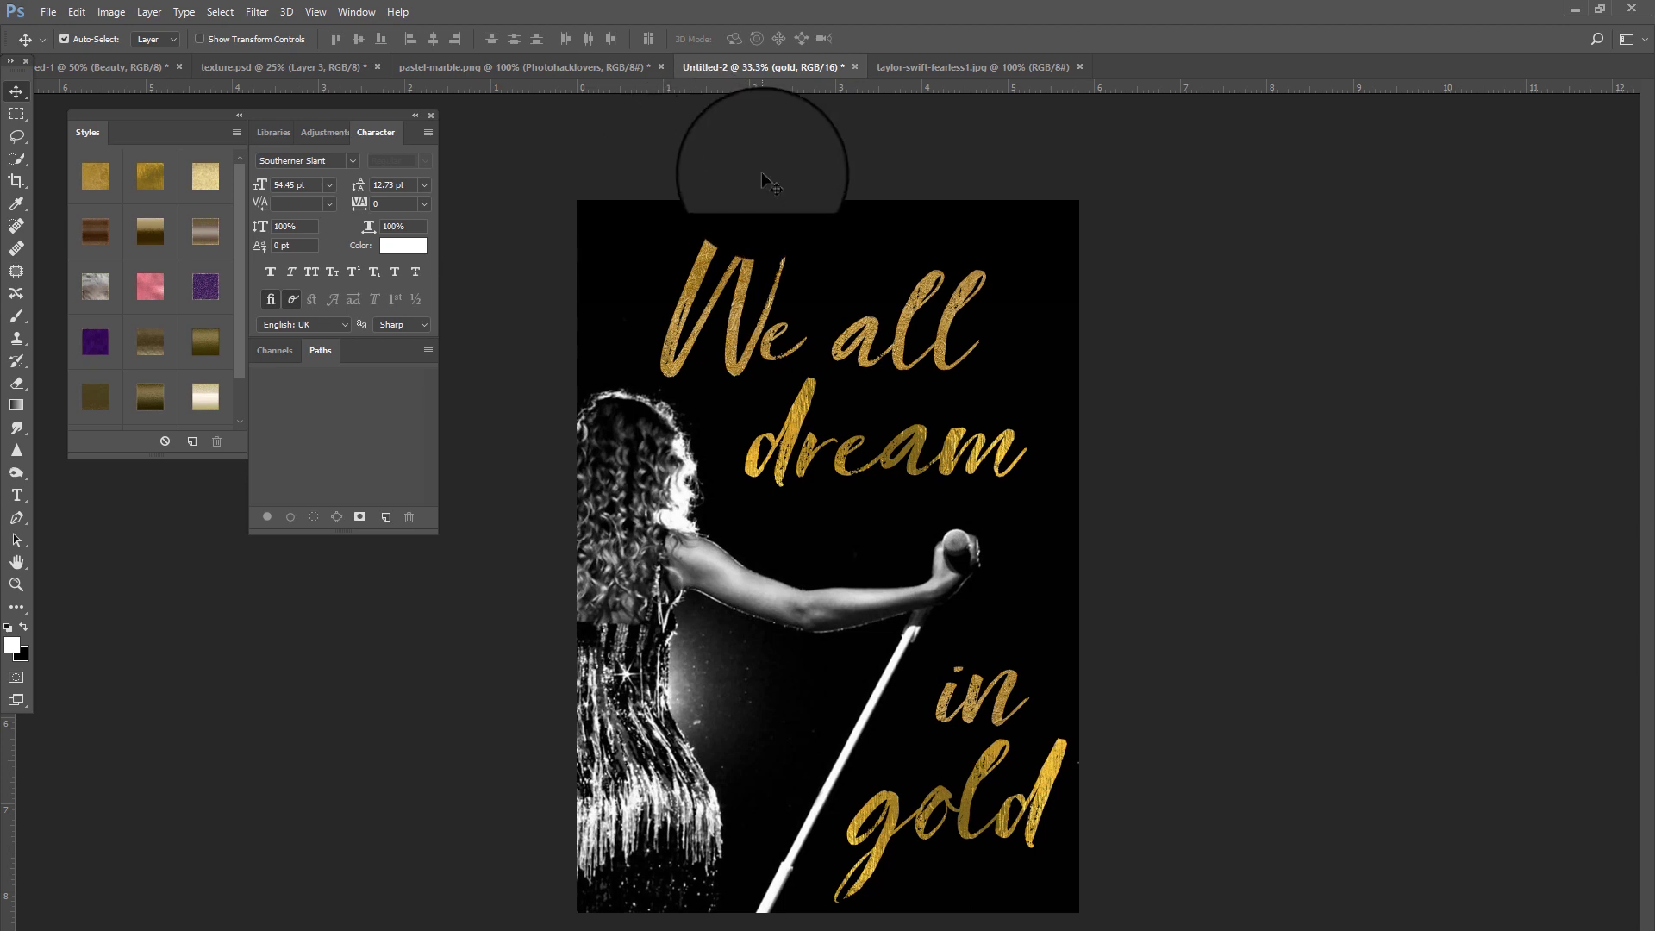
drag(762, 173, 1174, 119)
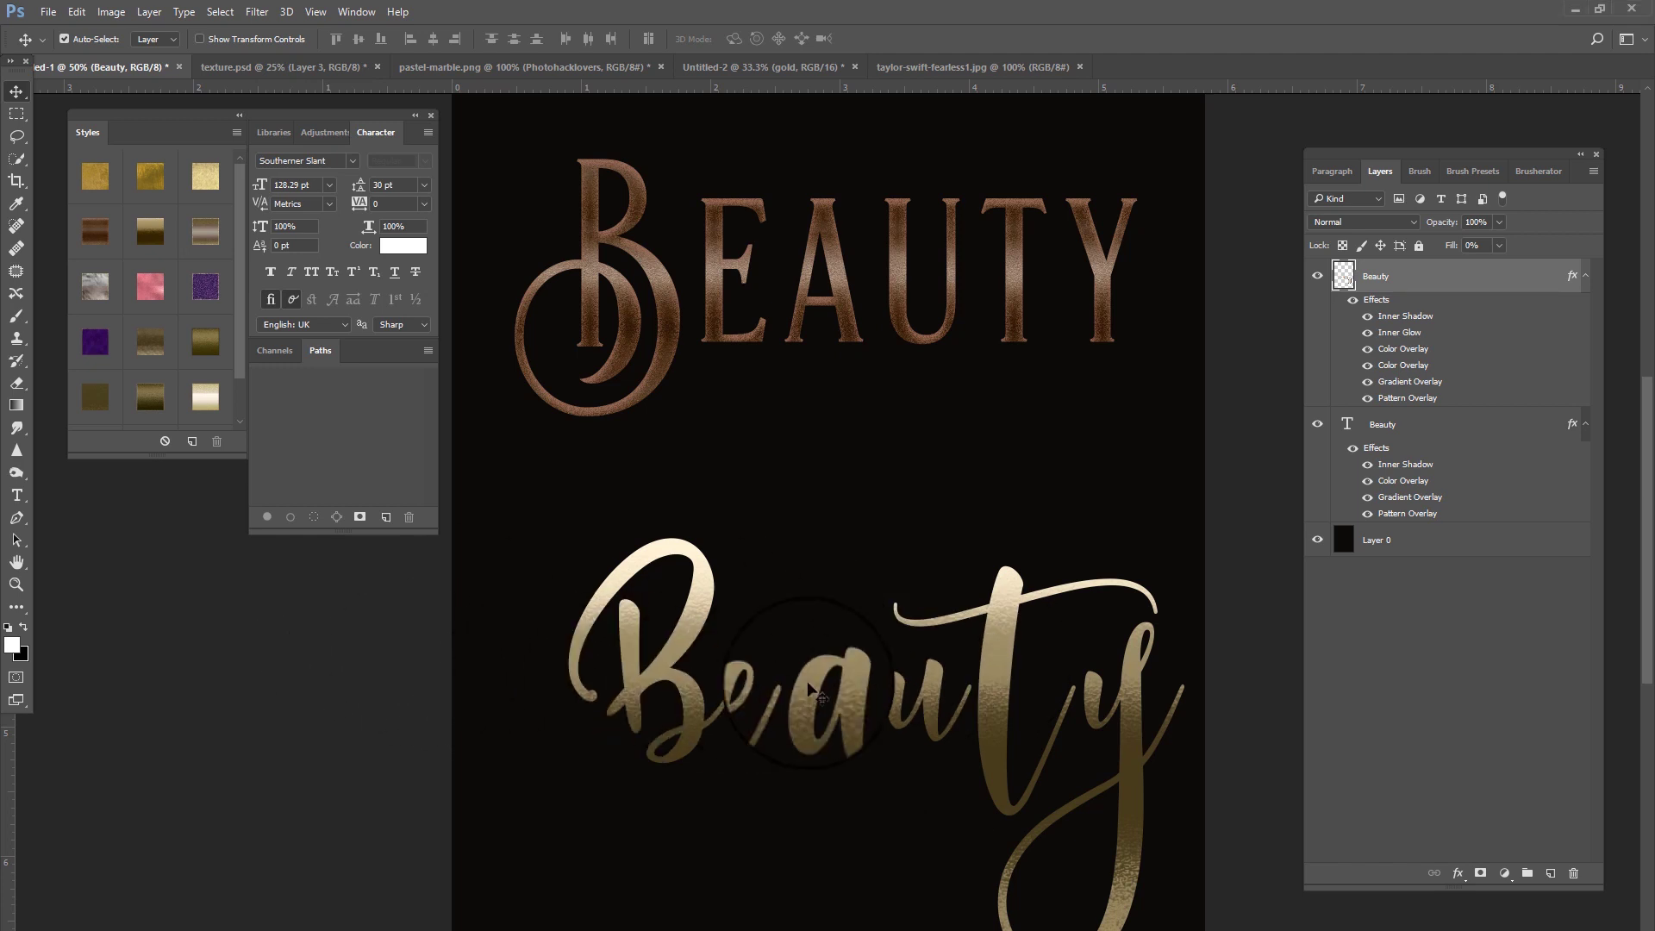
click(1413, 424)
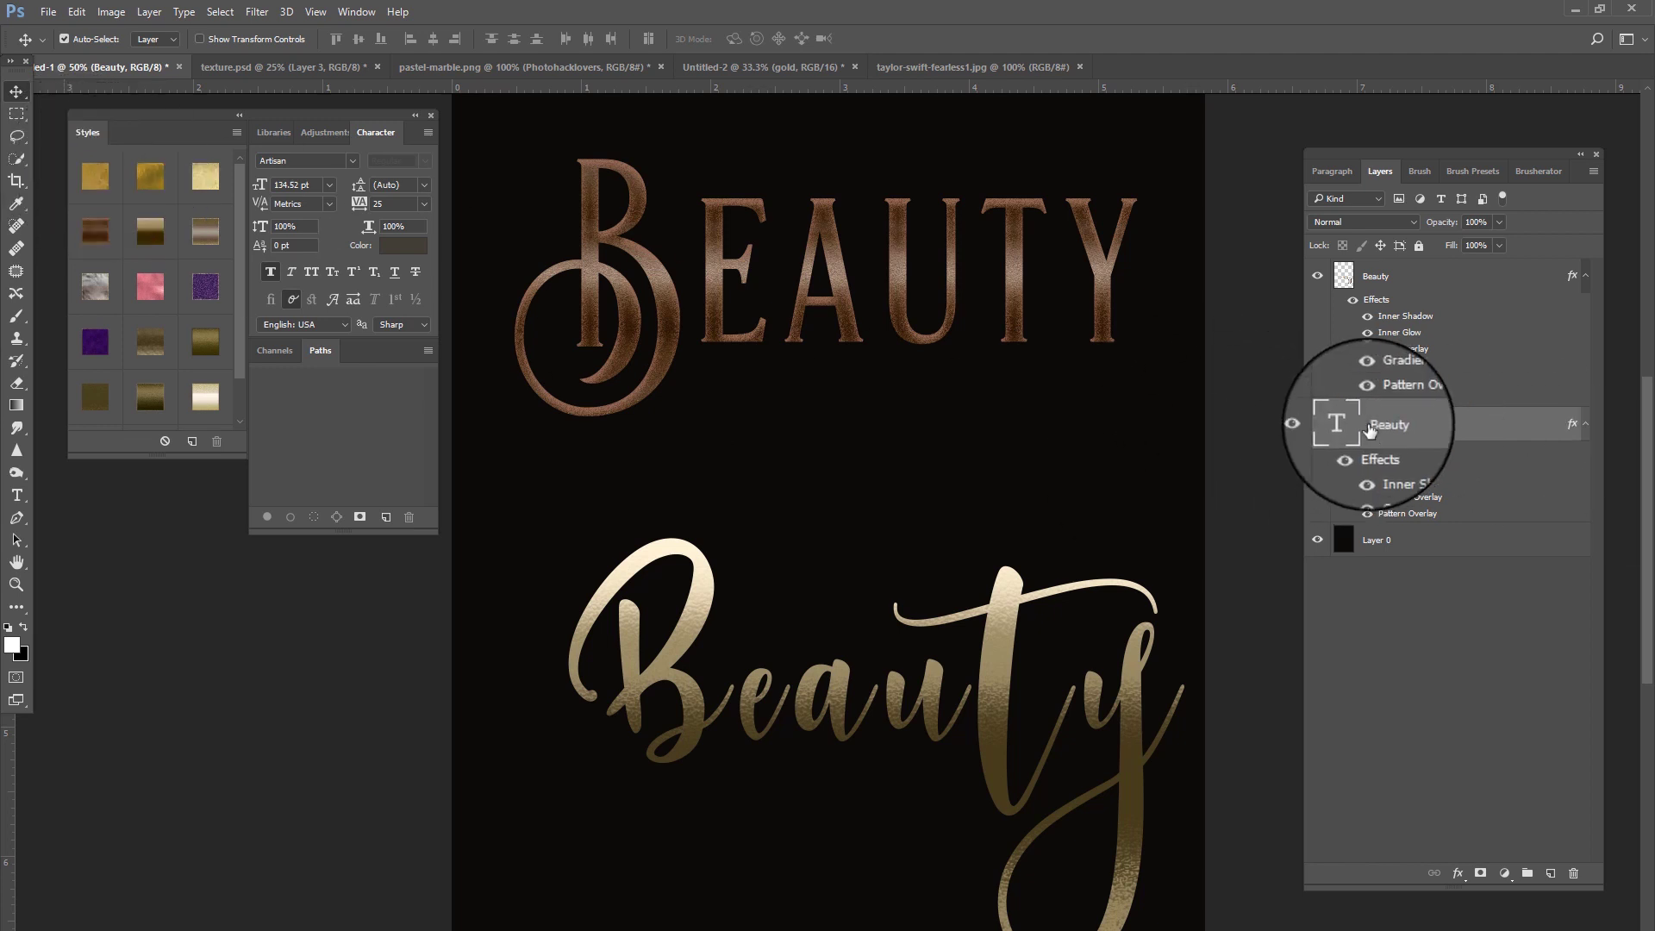
Step: Select the script Beauty layer and apply a gold foil style from the Styles panel
click(1317, 427)
click(1317, 428)
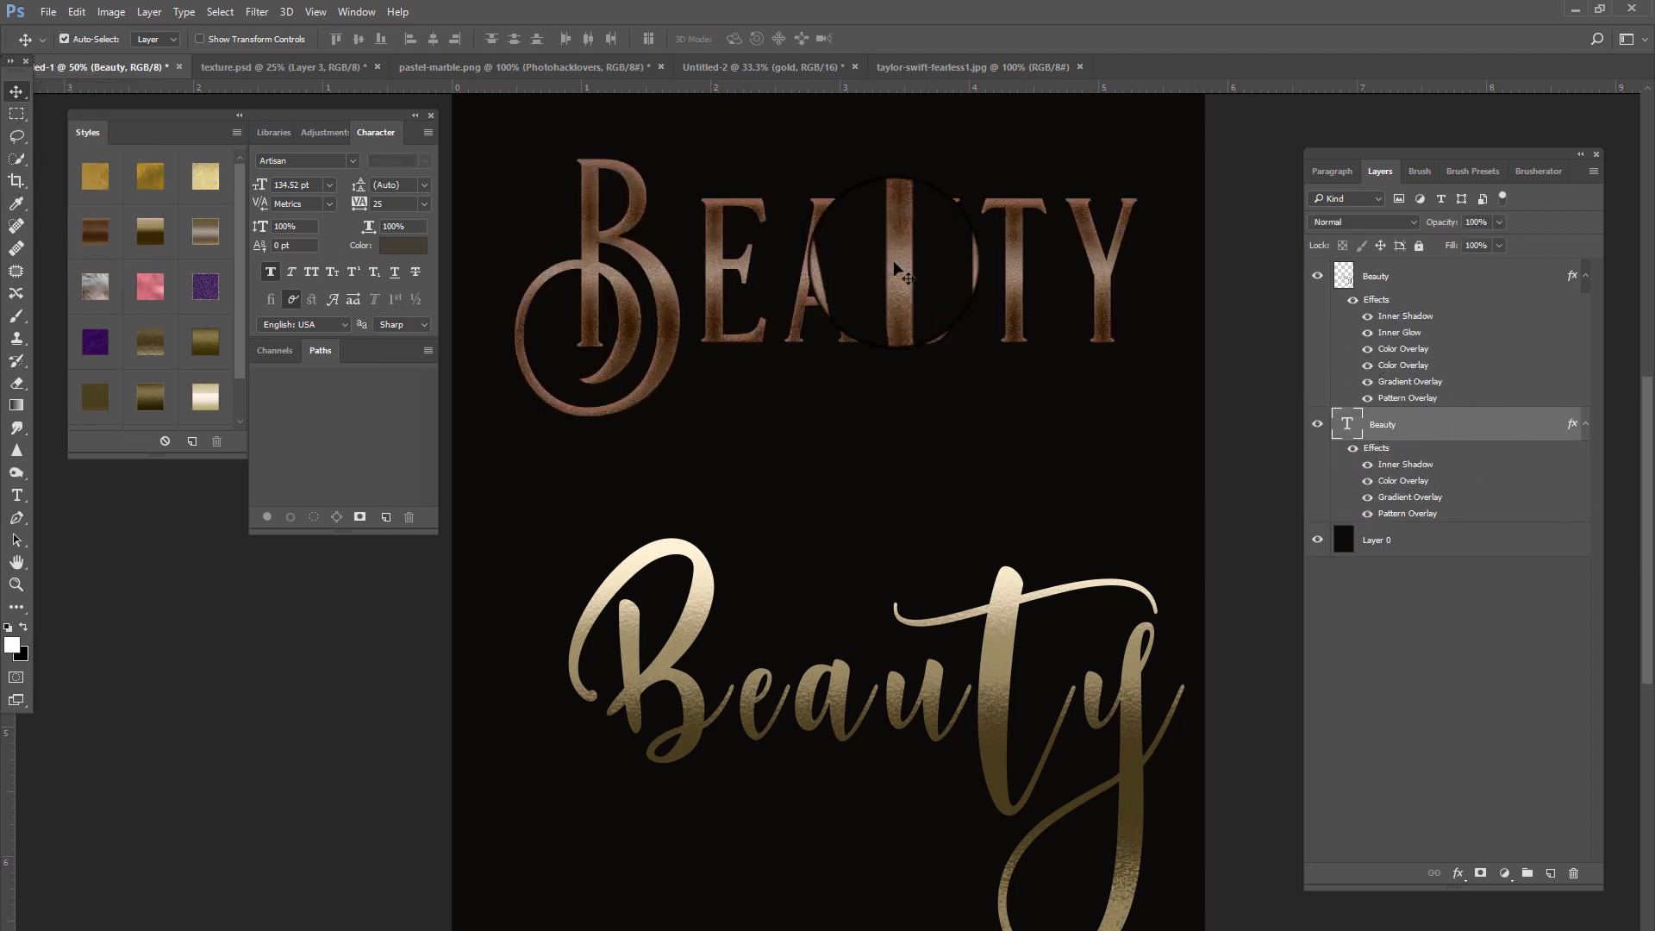
click(1377, 276)
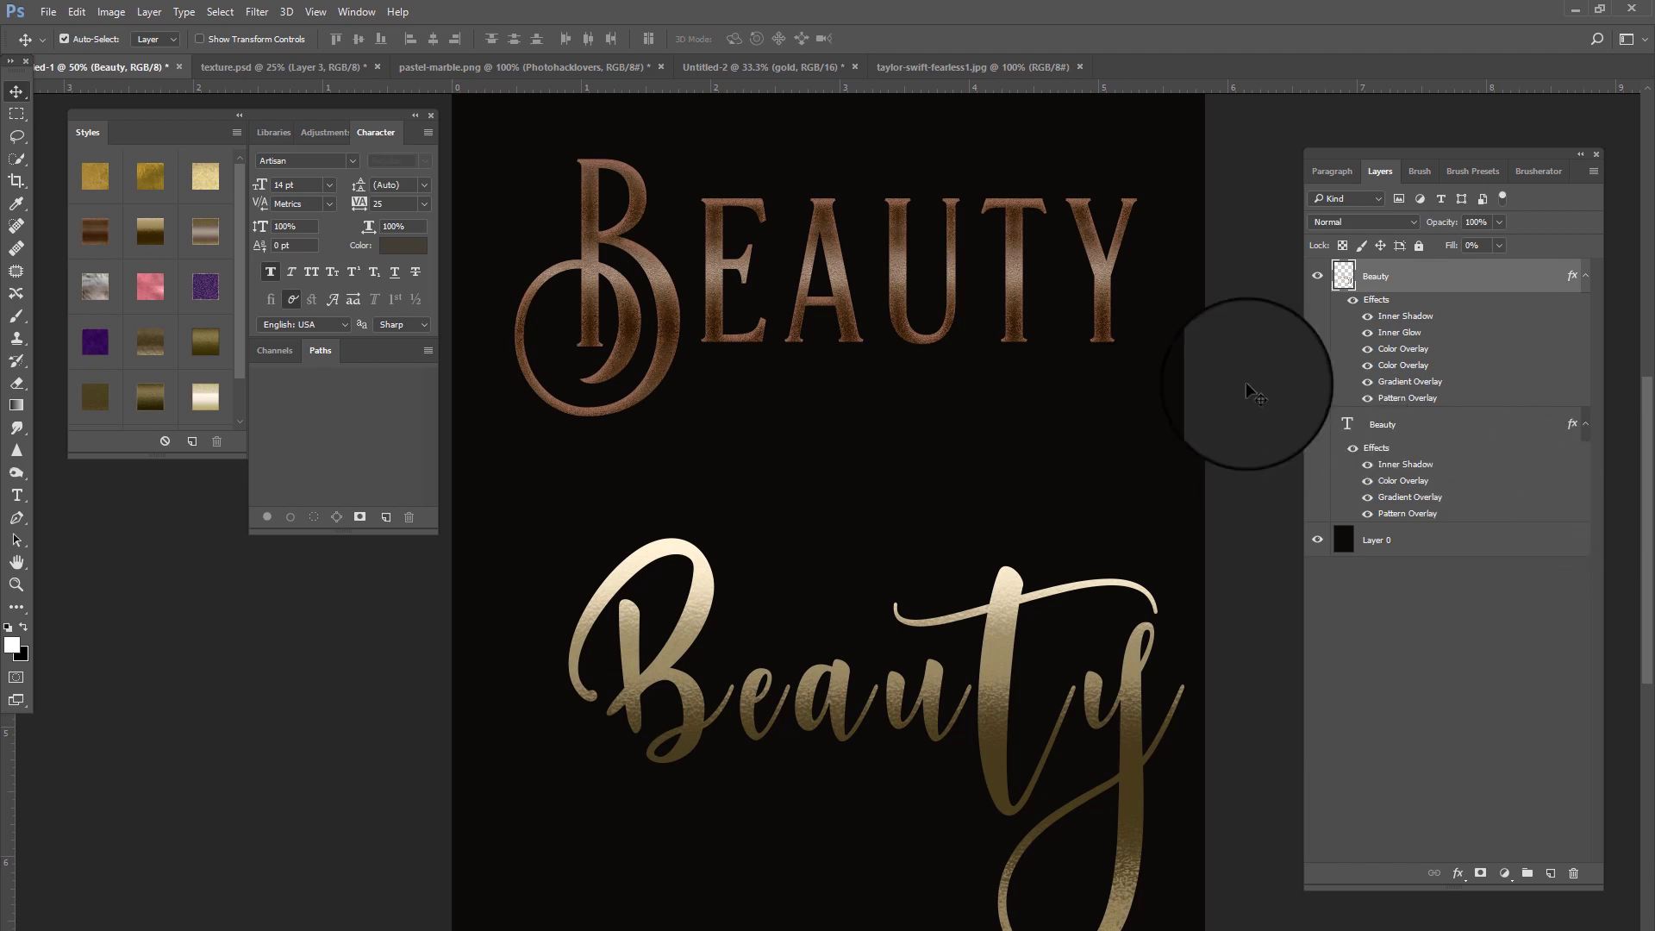
click(90, 173)
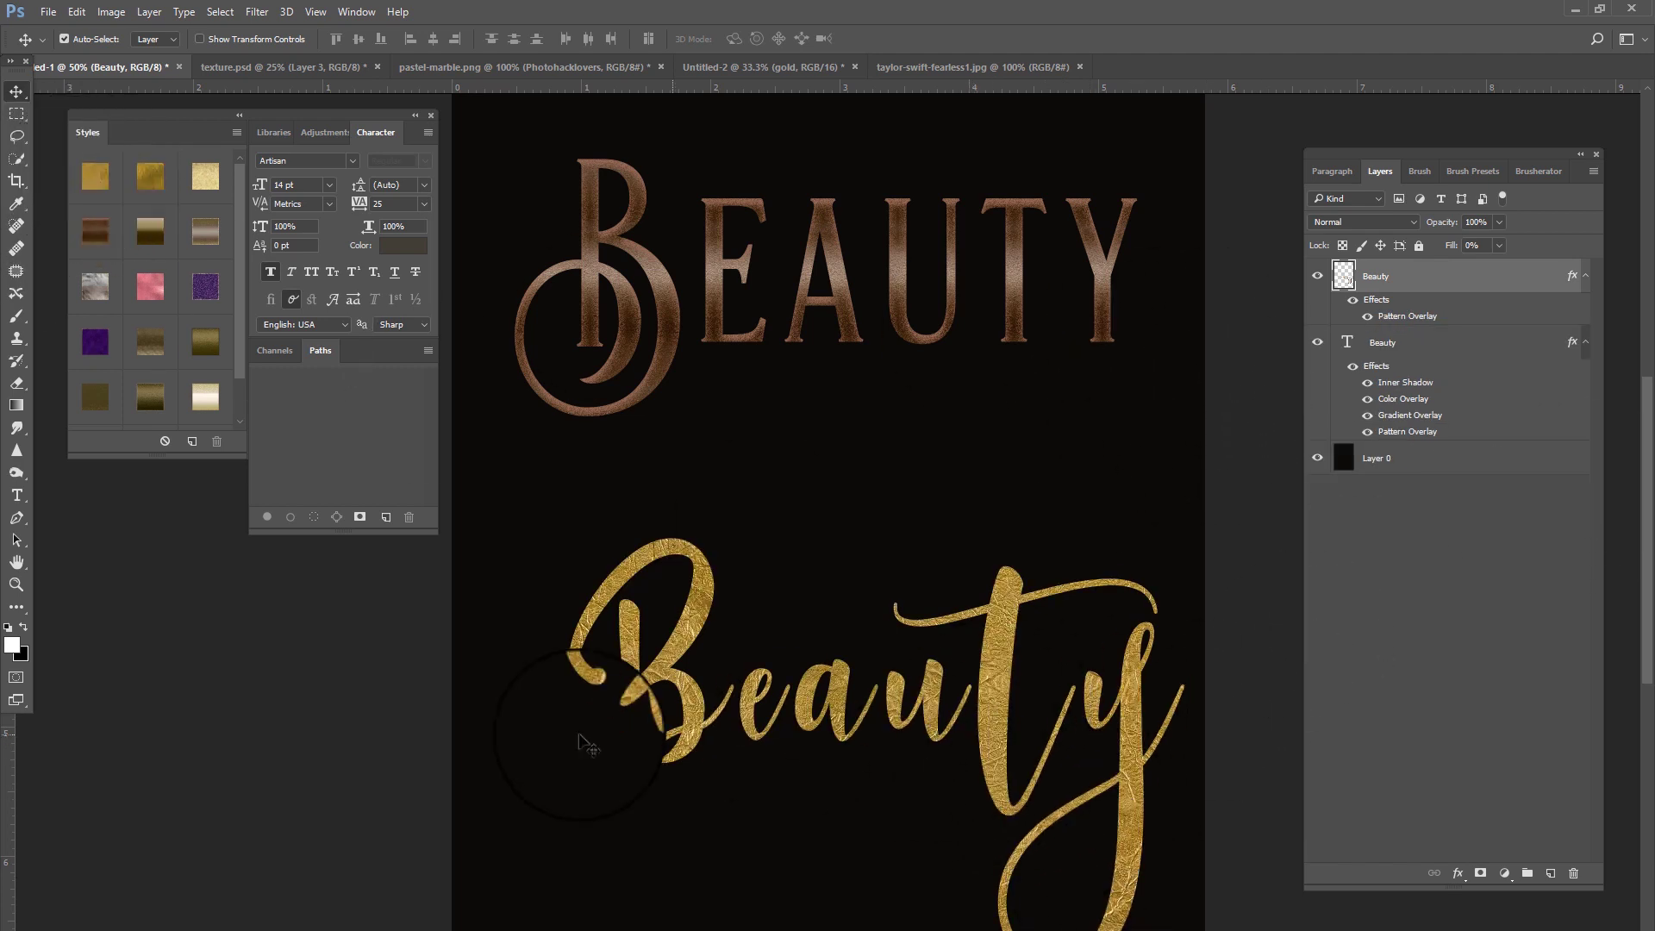
scroll(742, 758, down, 3)
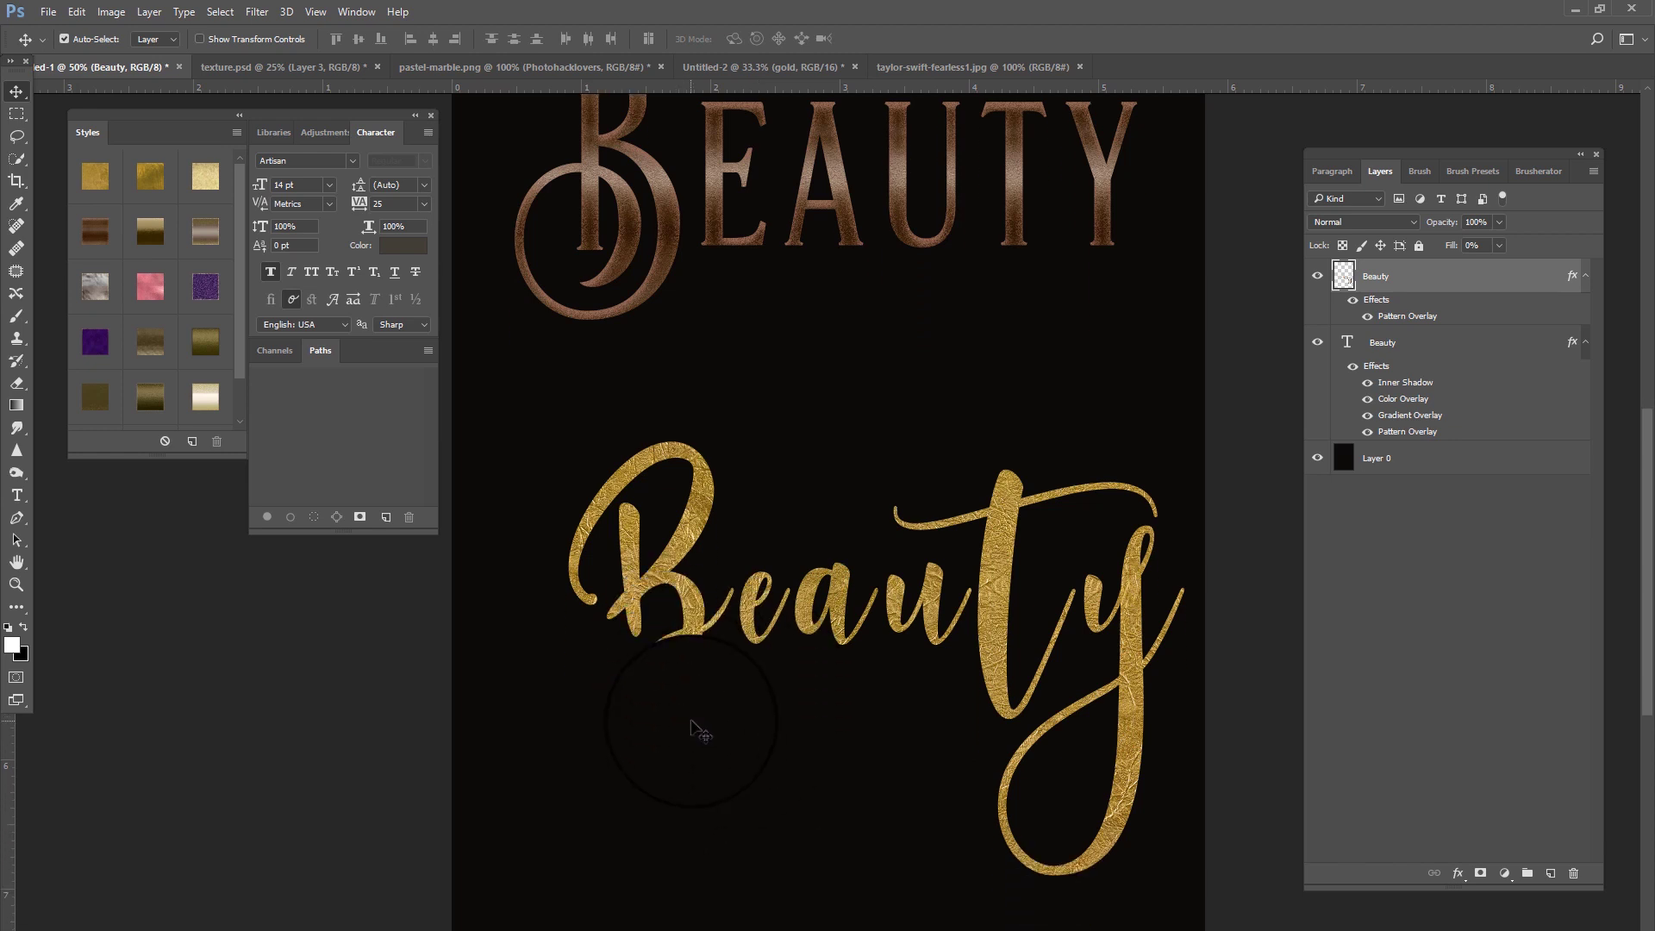
scroll(700, 731, down, 5)
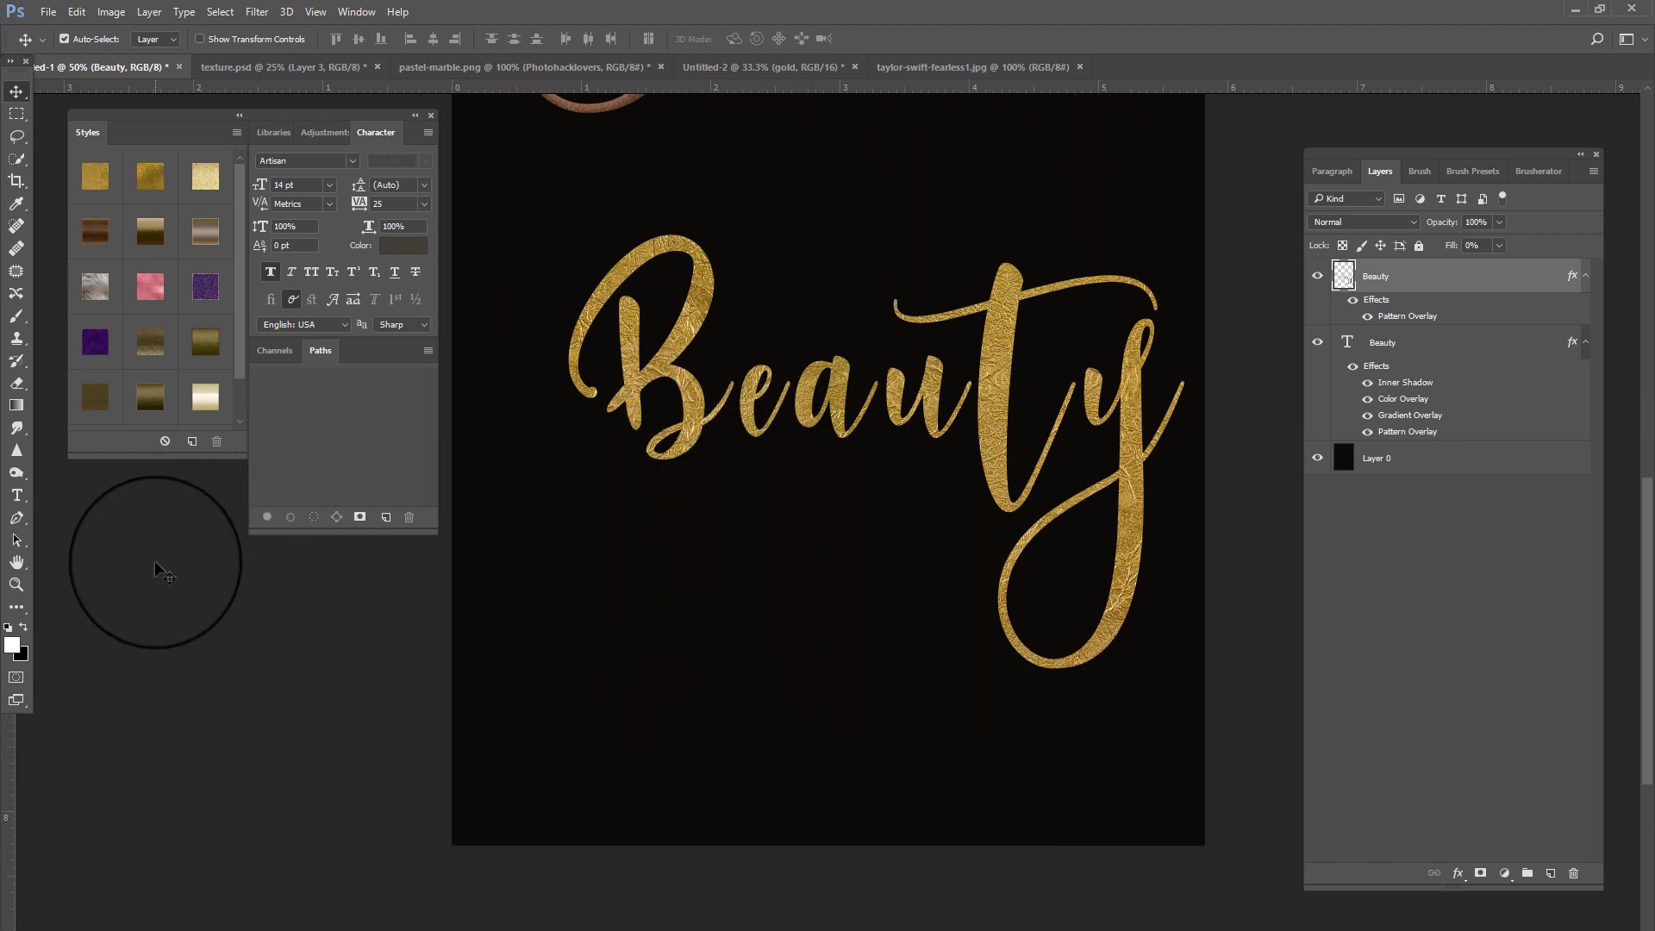
Step: Try brighter gold, pale glitter, rose-copper, champagne, silver marble and rose-pink styles on Beauty
click(150, 177)
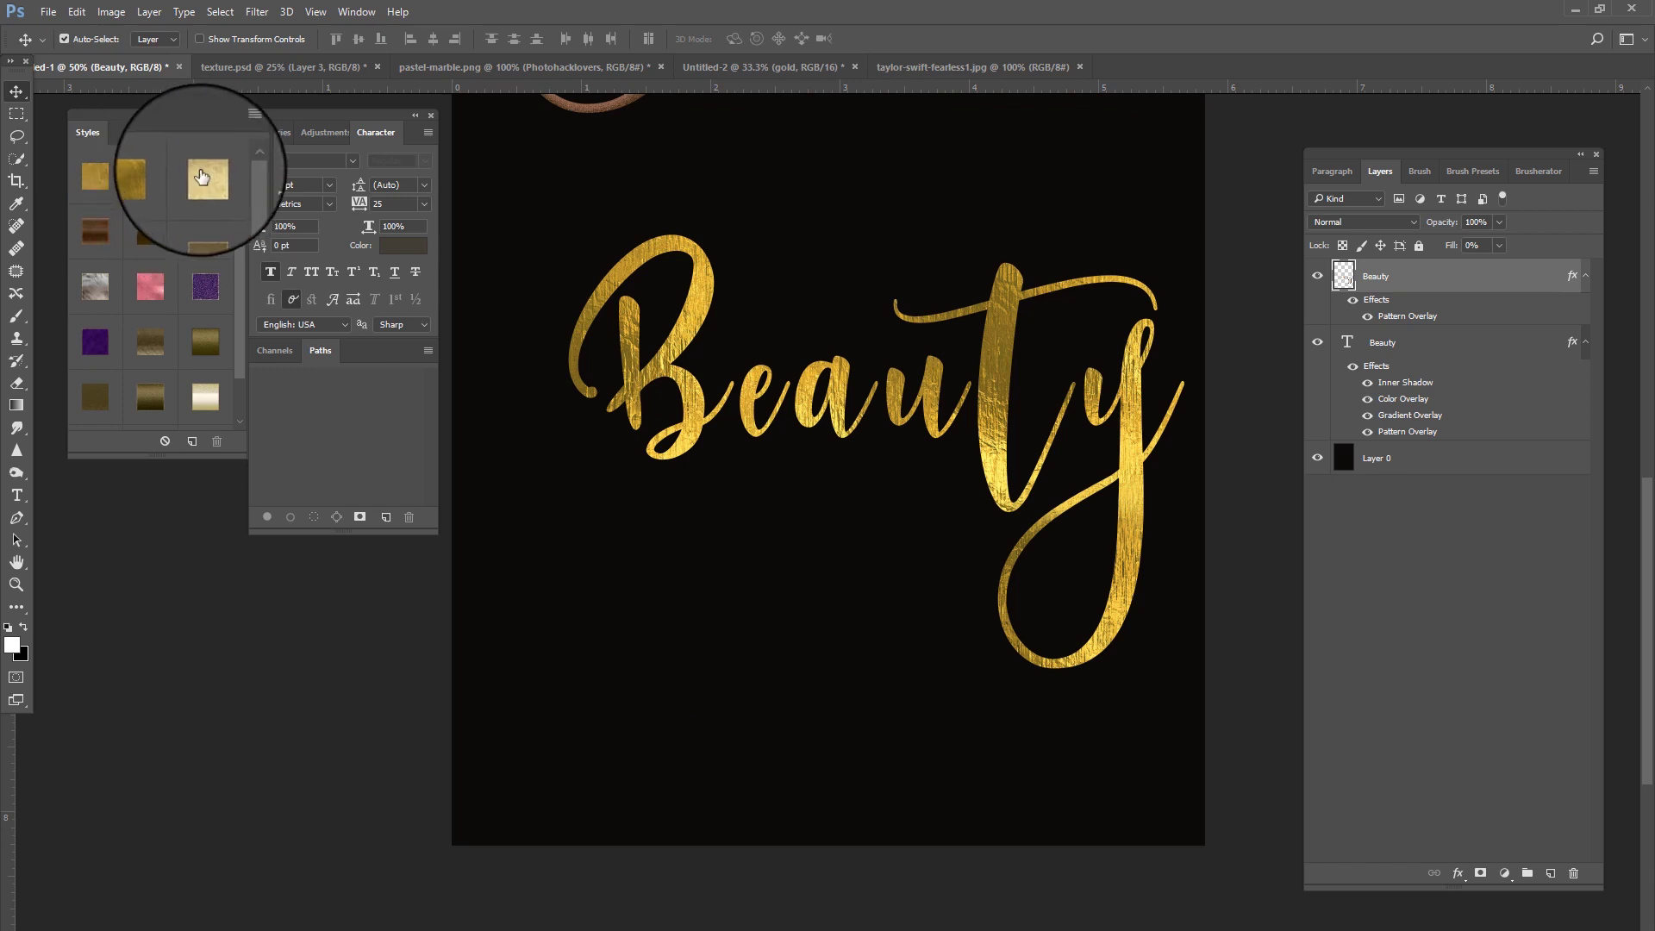
click(198, 170)
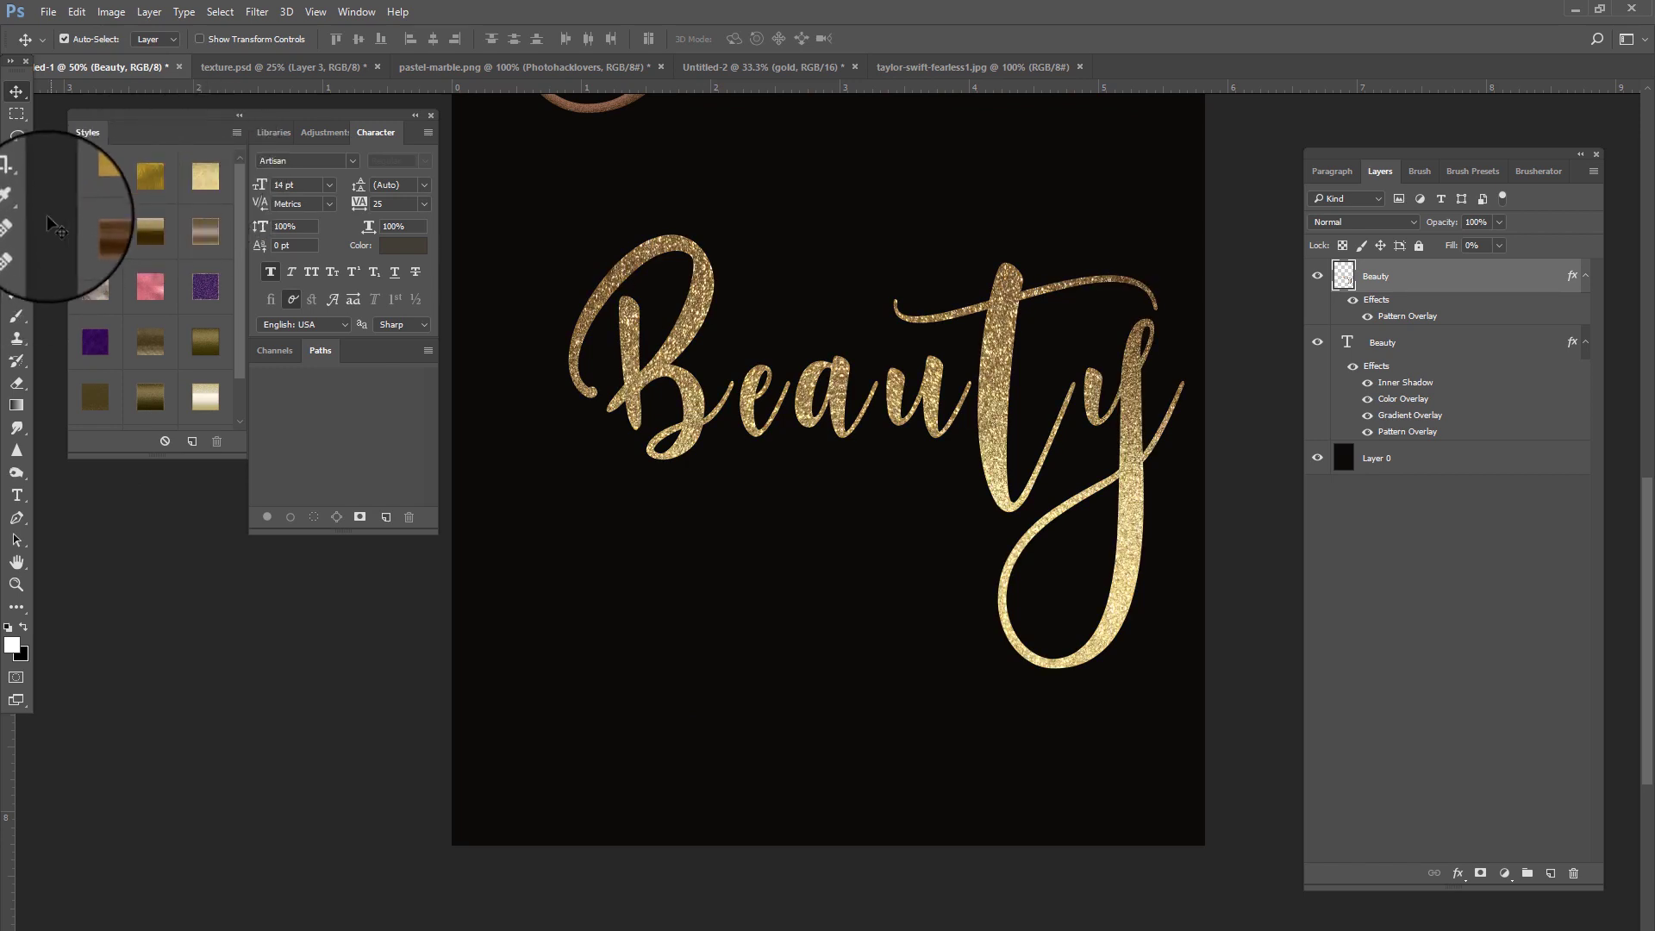
click(84, 235)
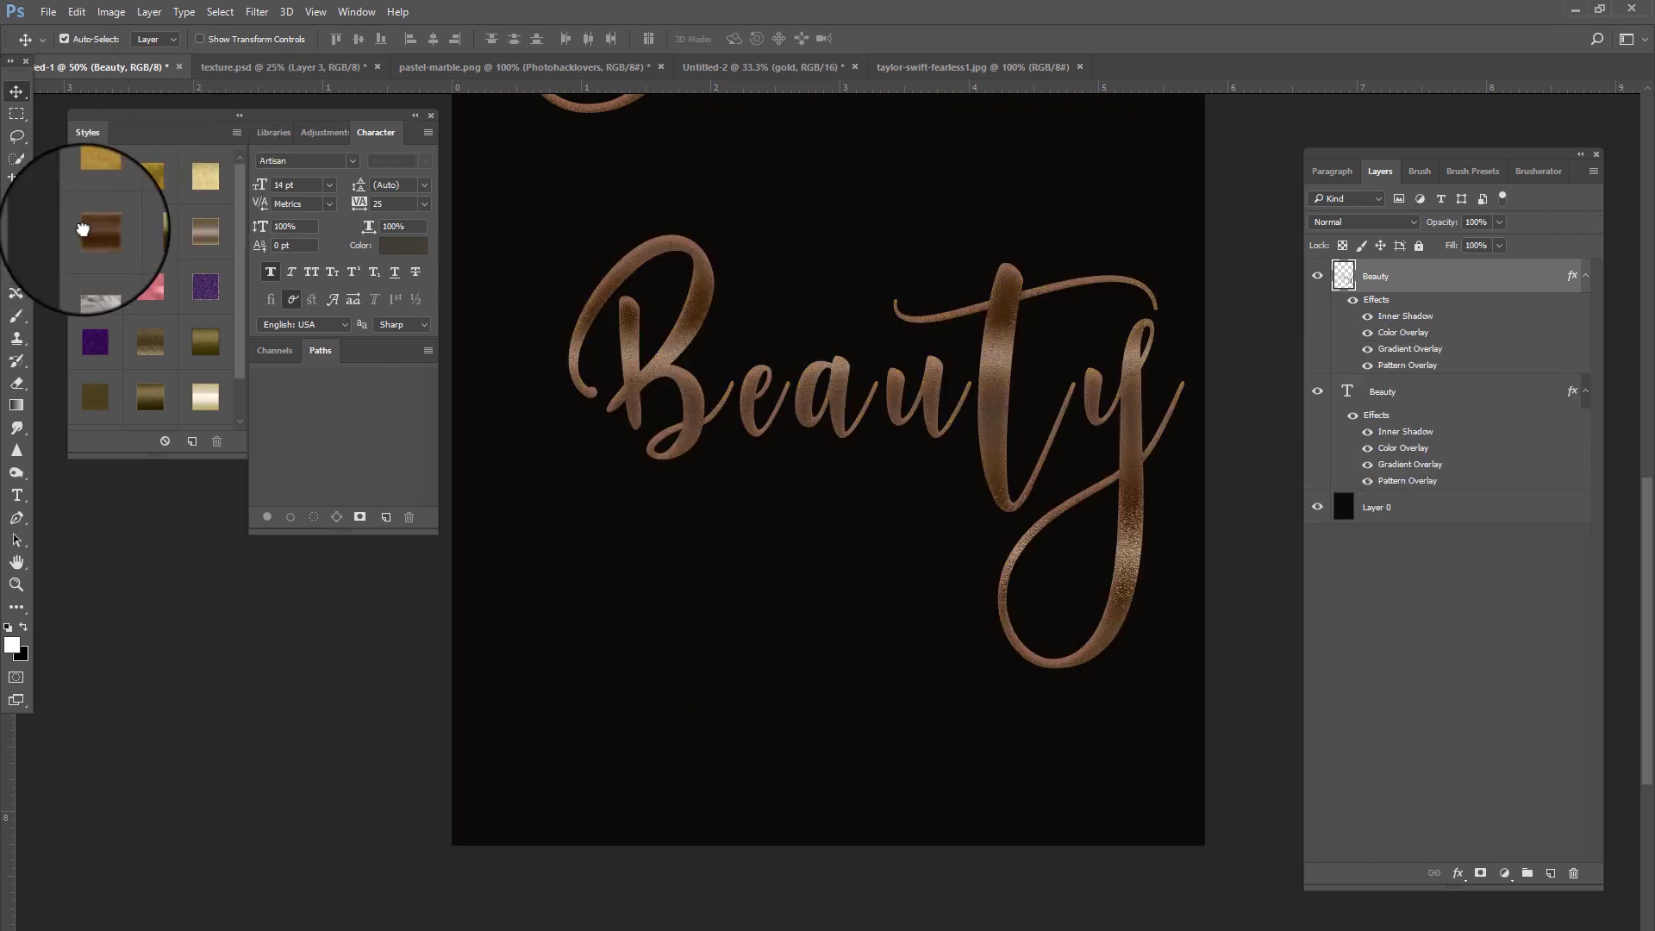
click(145, 226)
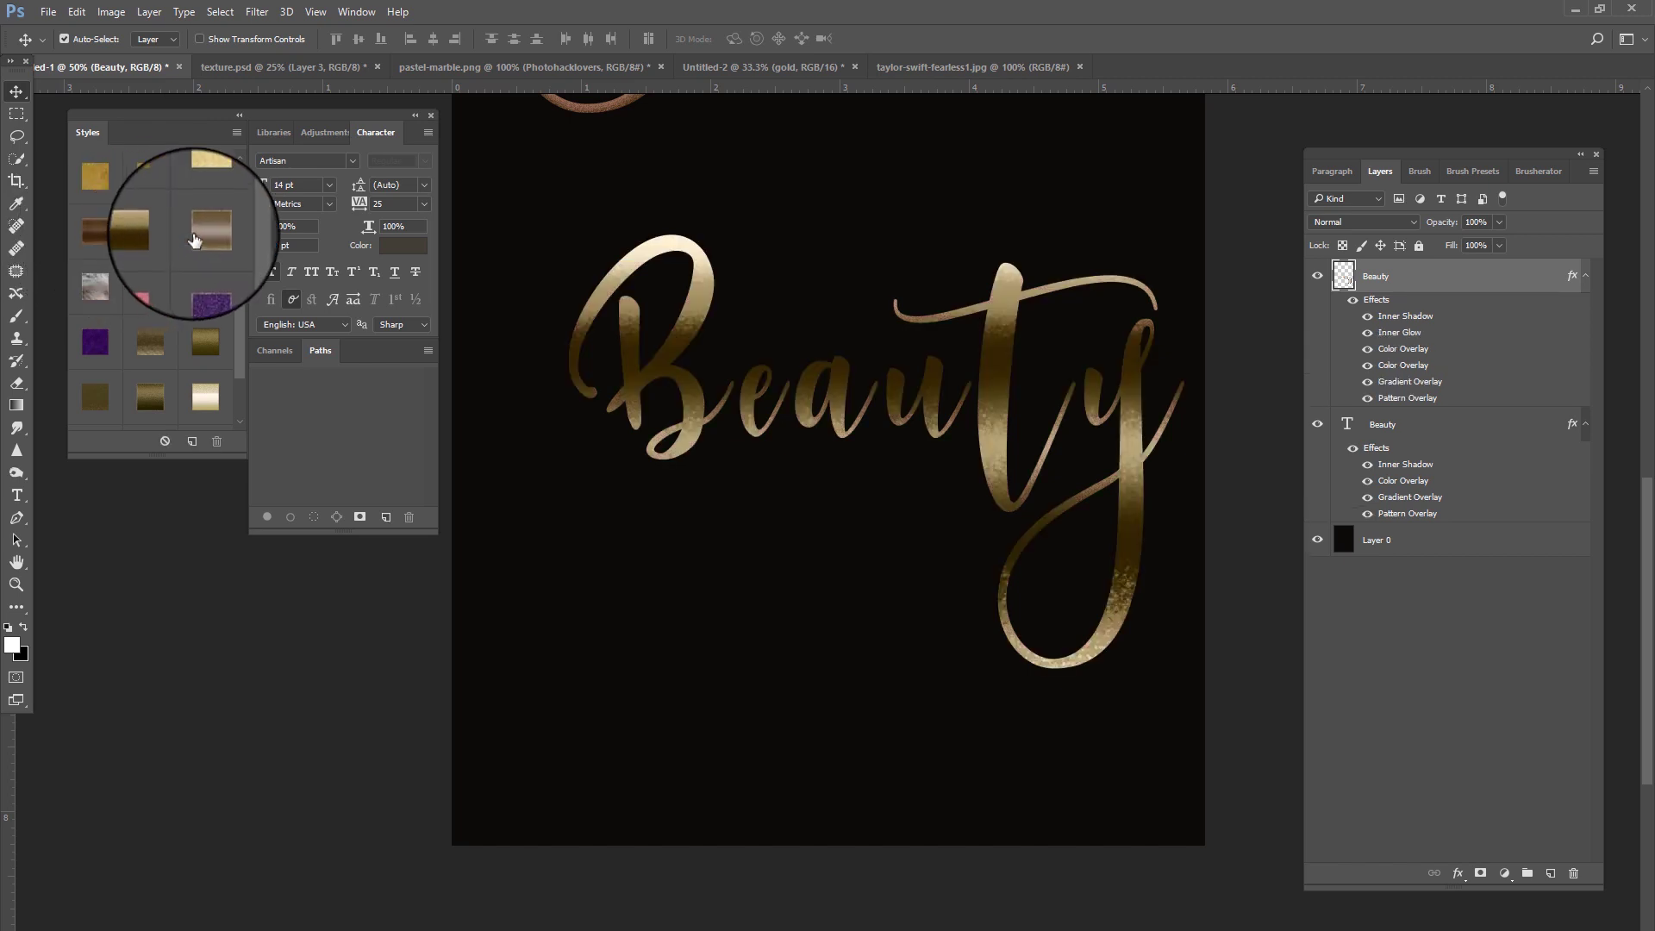
click(206, 235)
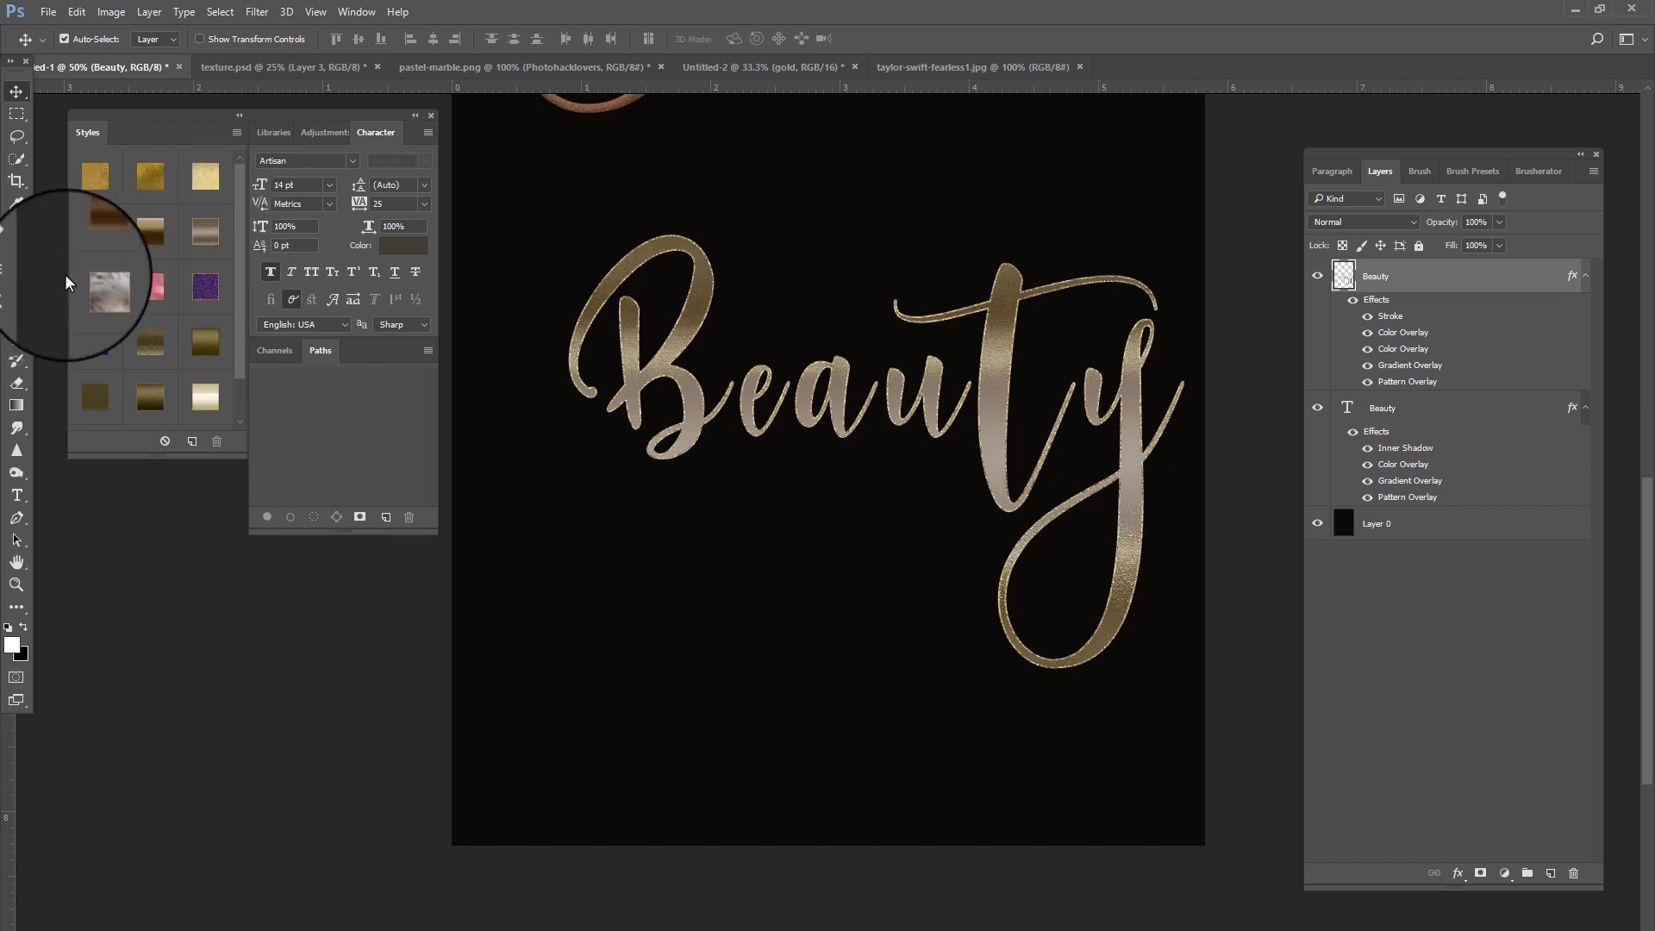
click(145, 297)
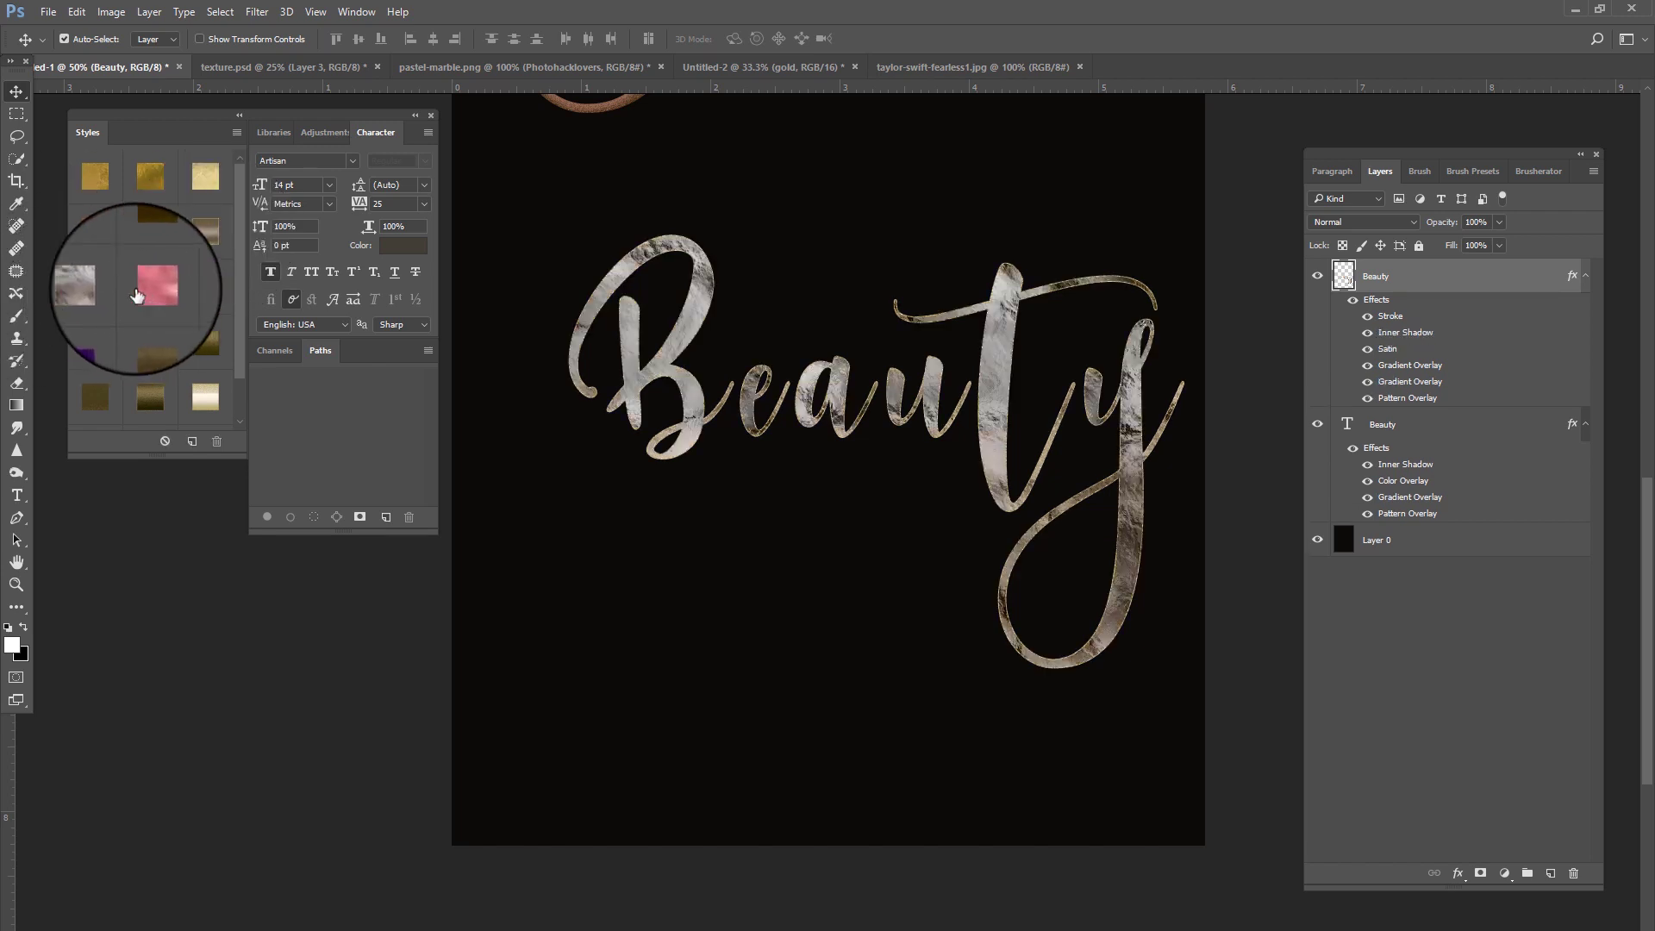
click(140, 293)
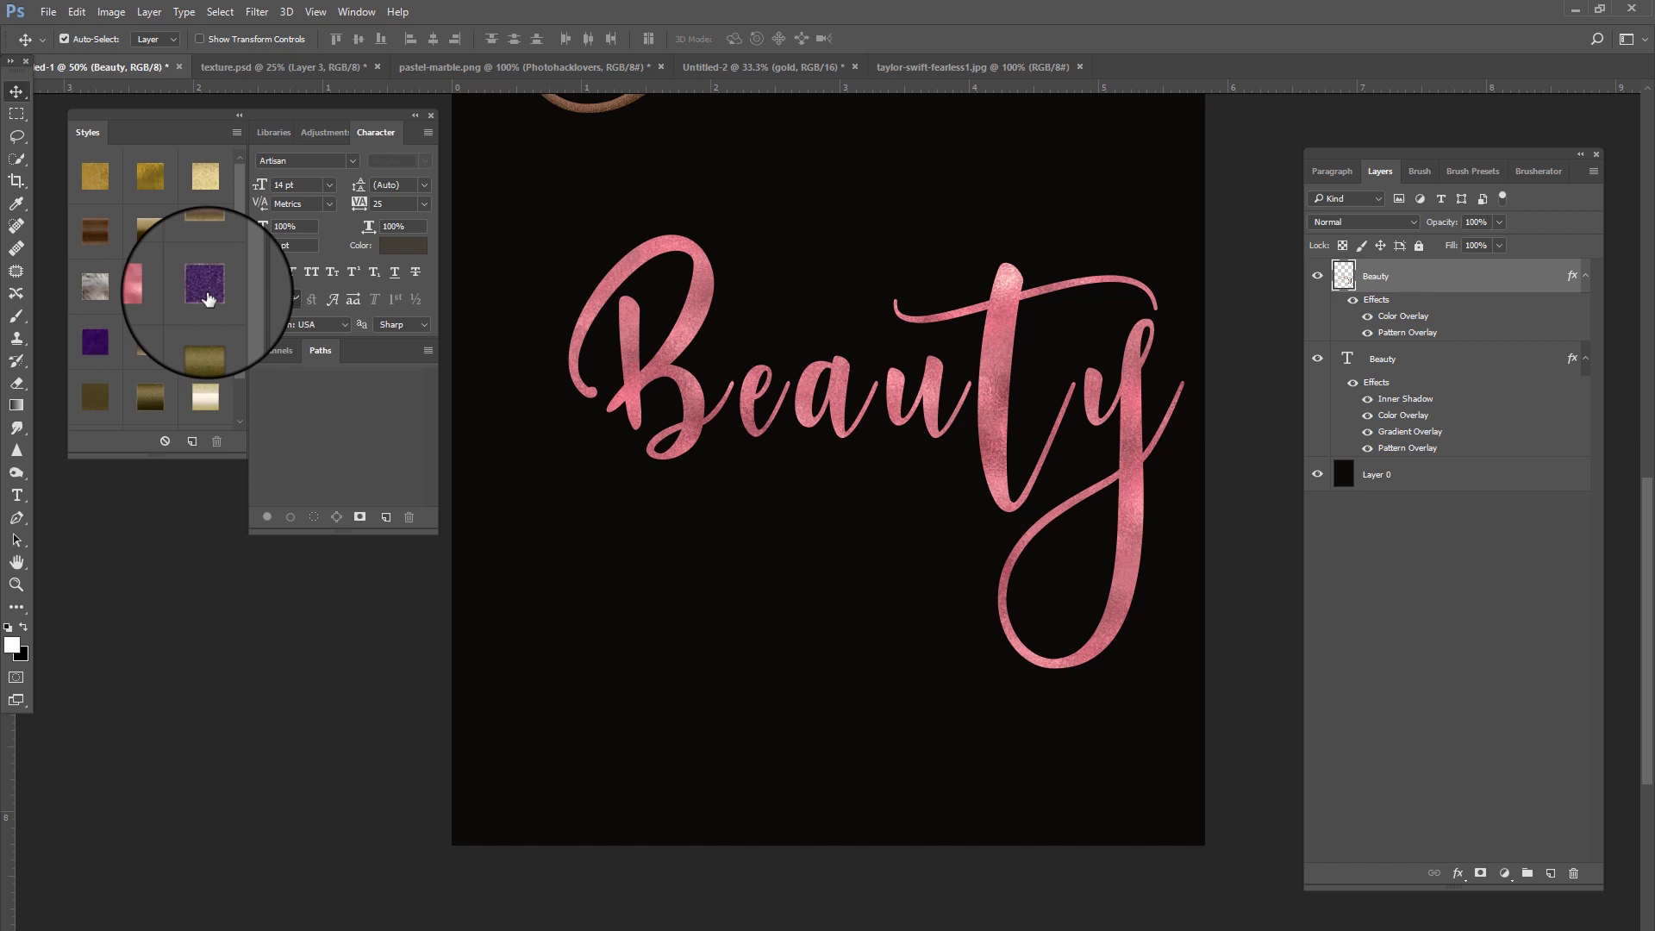
Step: Try purple glitter, velvet purple and several gold styles on Beauty, ending on bright gold
click(207, 298)
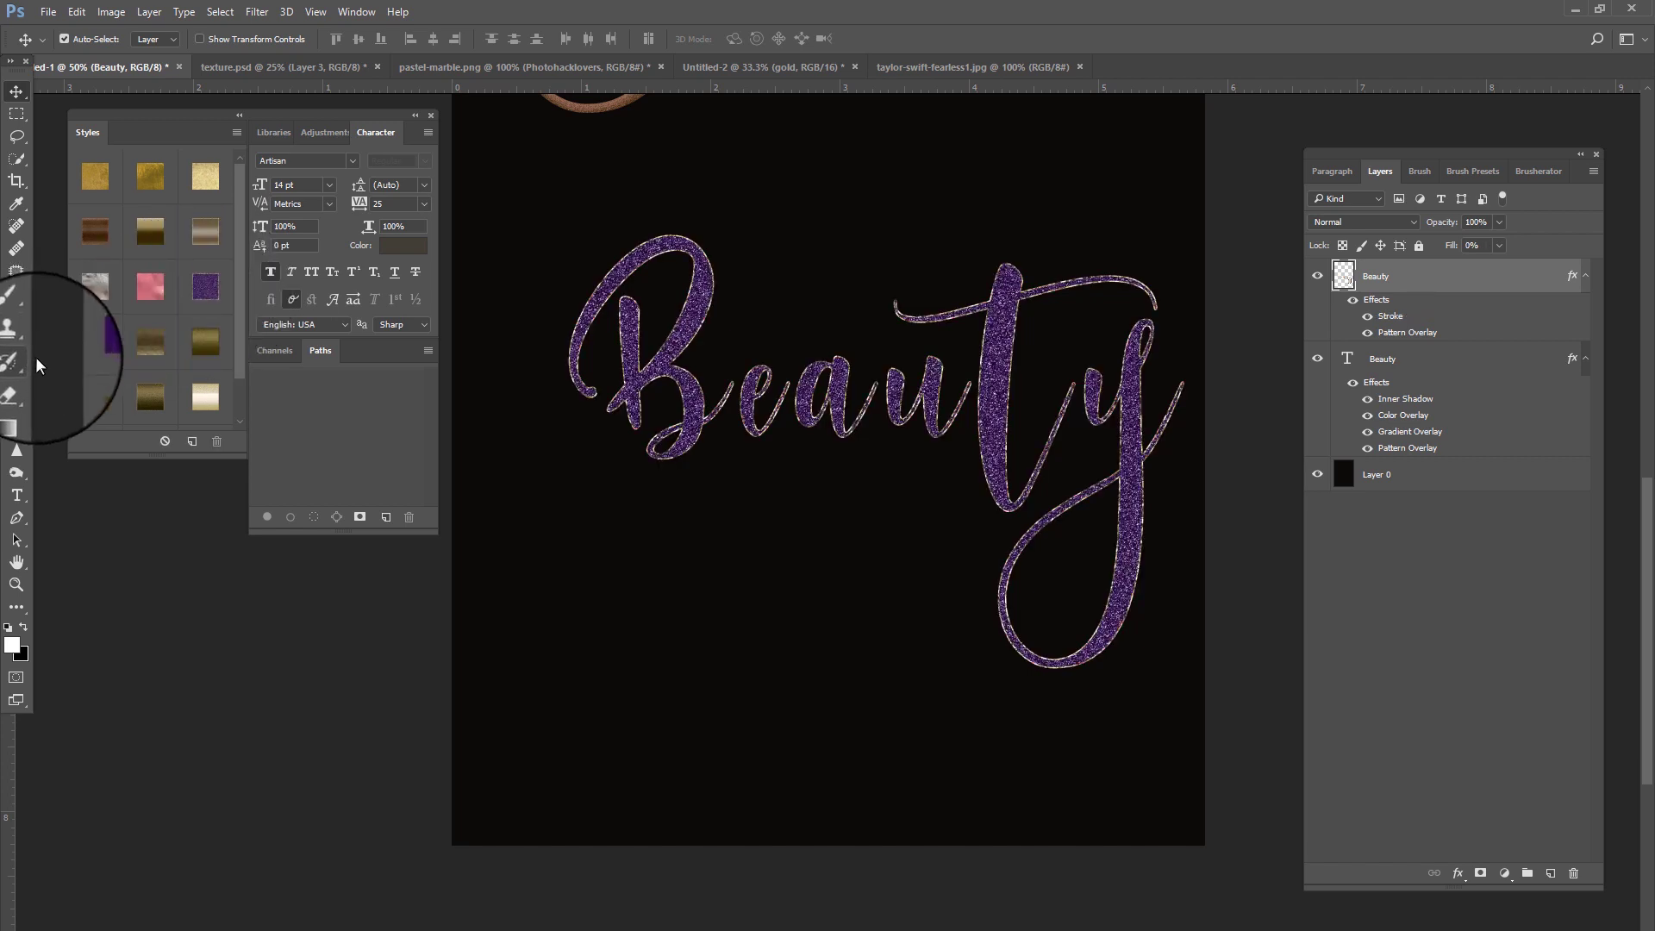
click(94, 343)
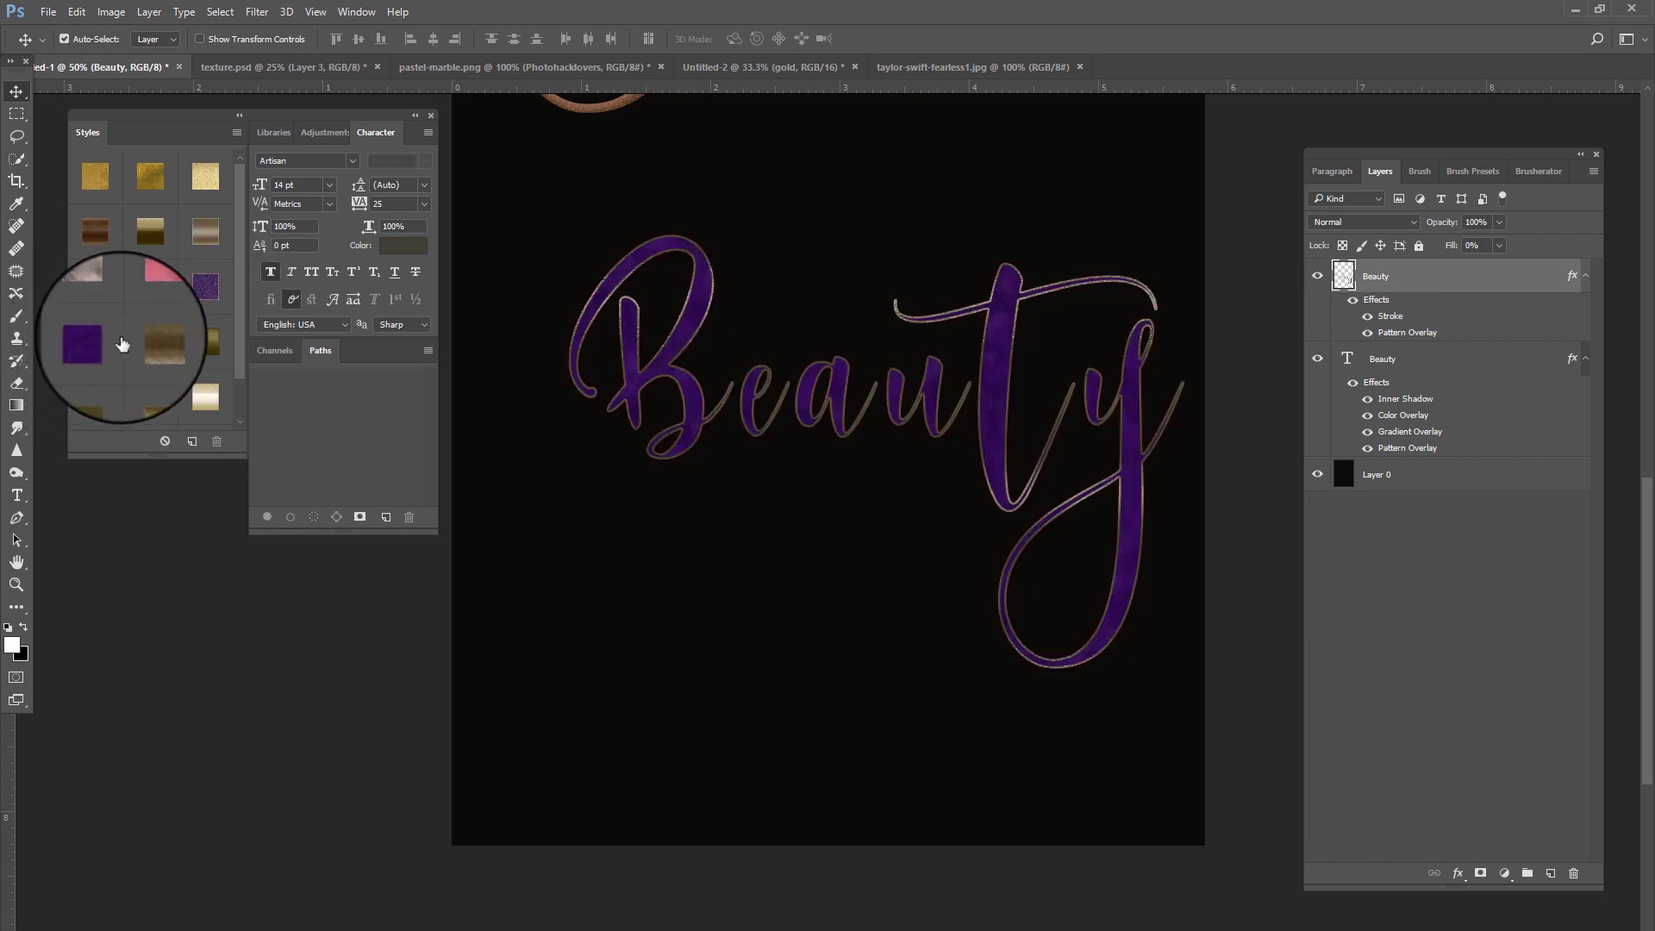
click(152, 345)
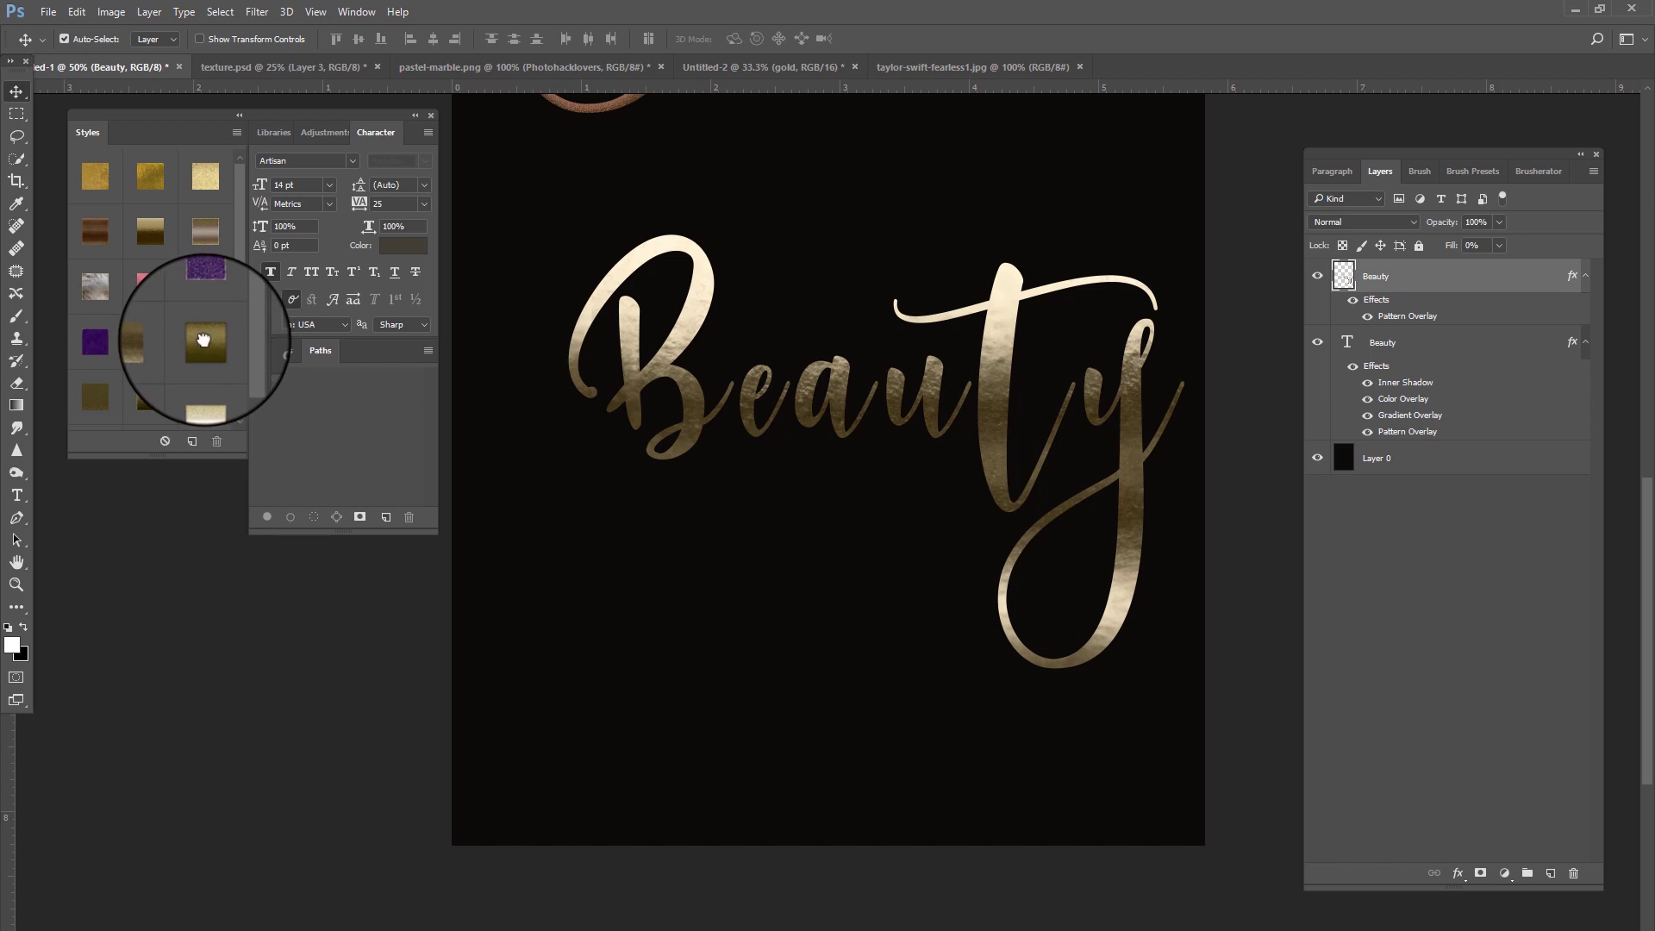
click(204, 341)
click(159, 402)
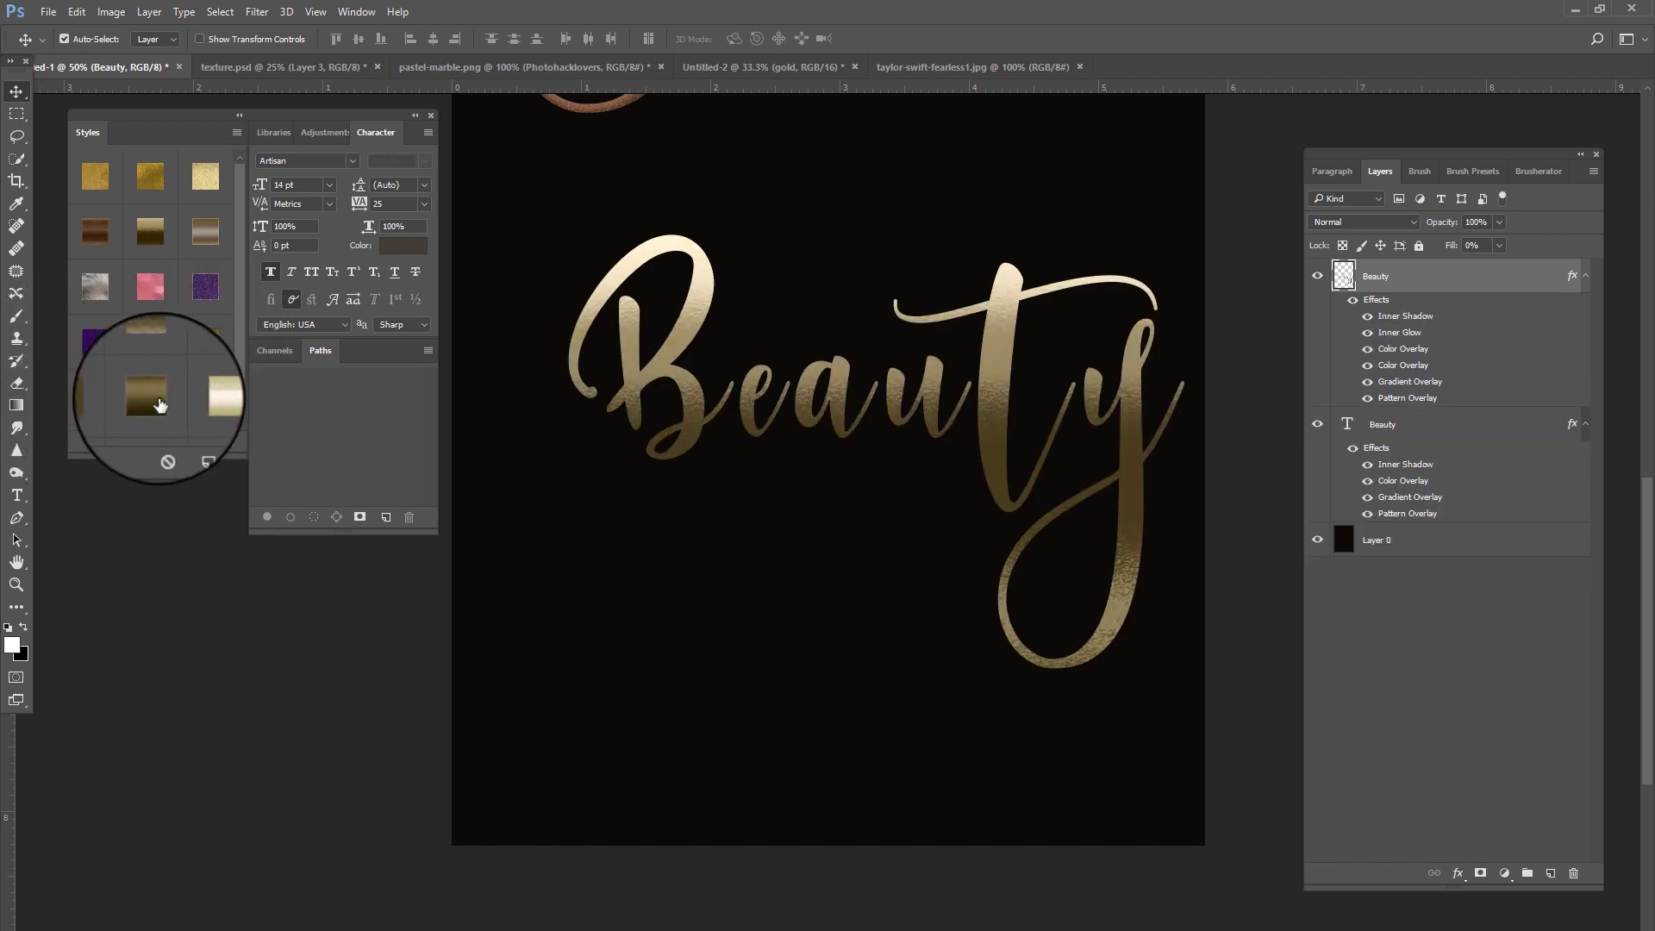
click(159, 400)
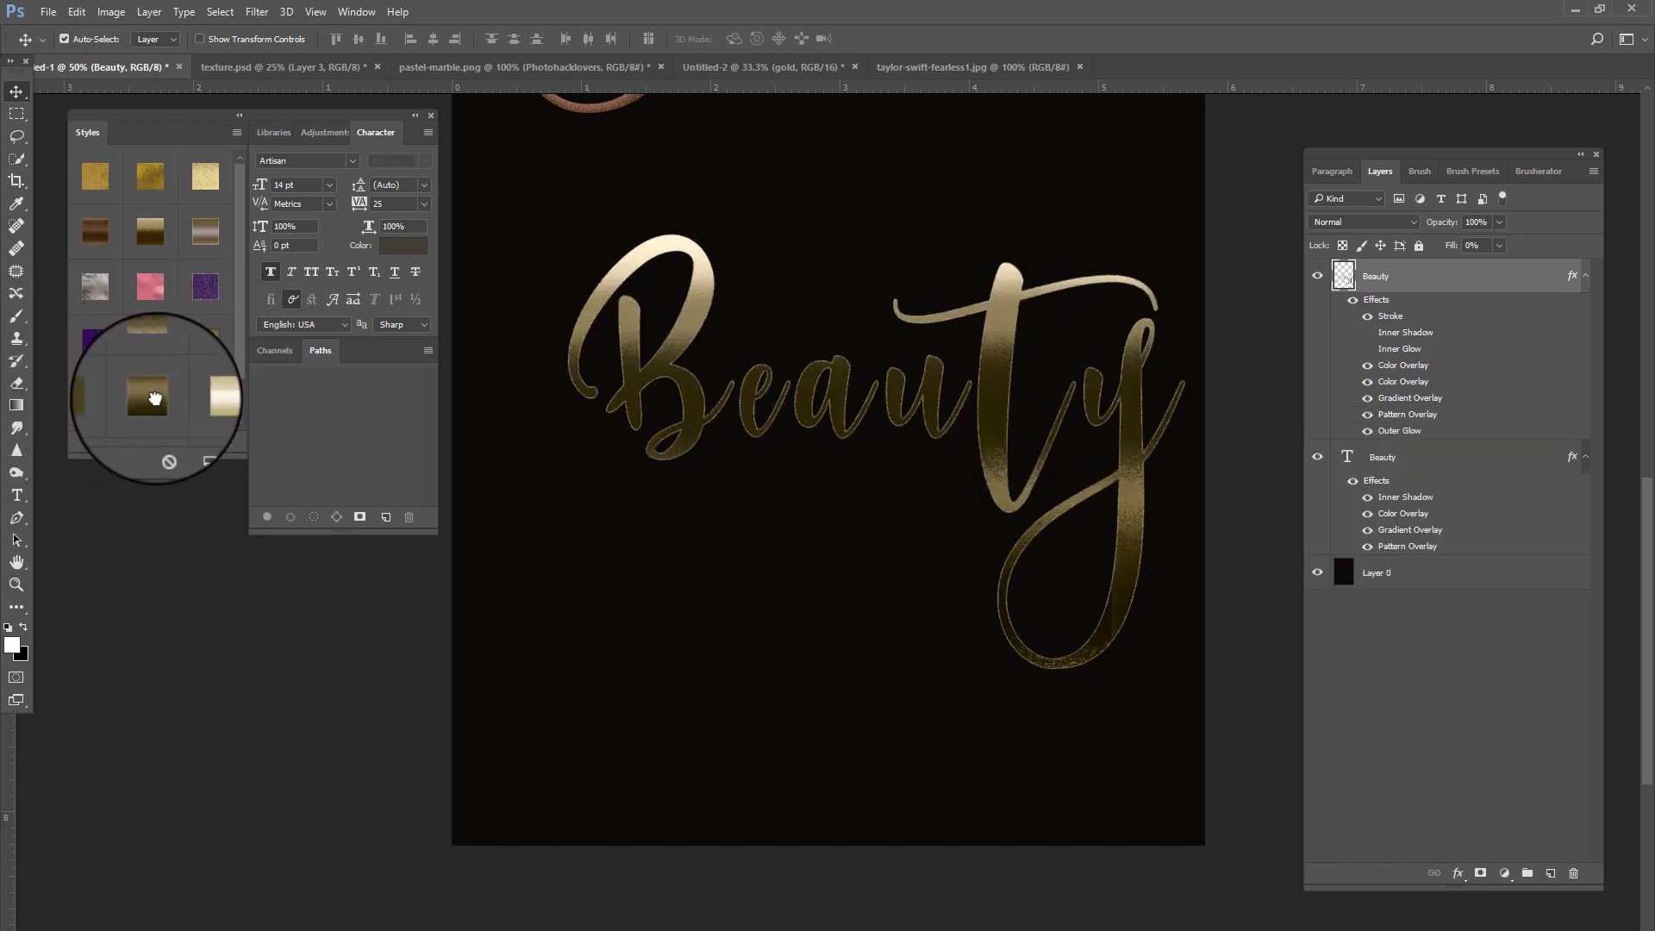
click(204, 397)
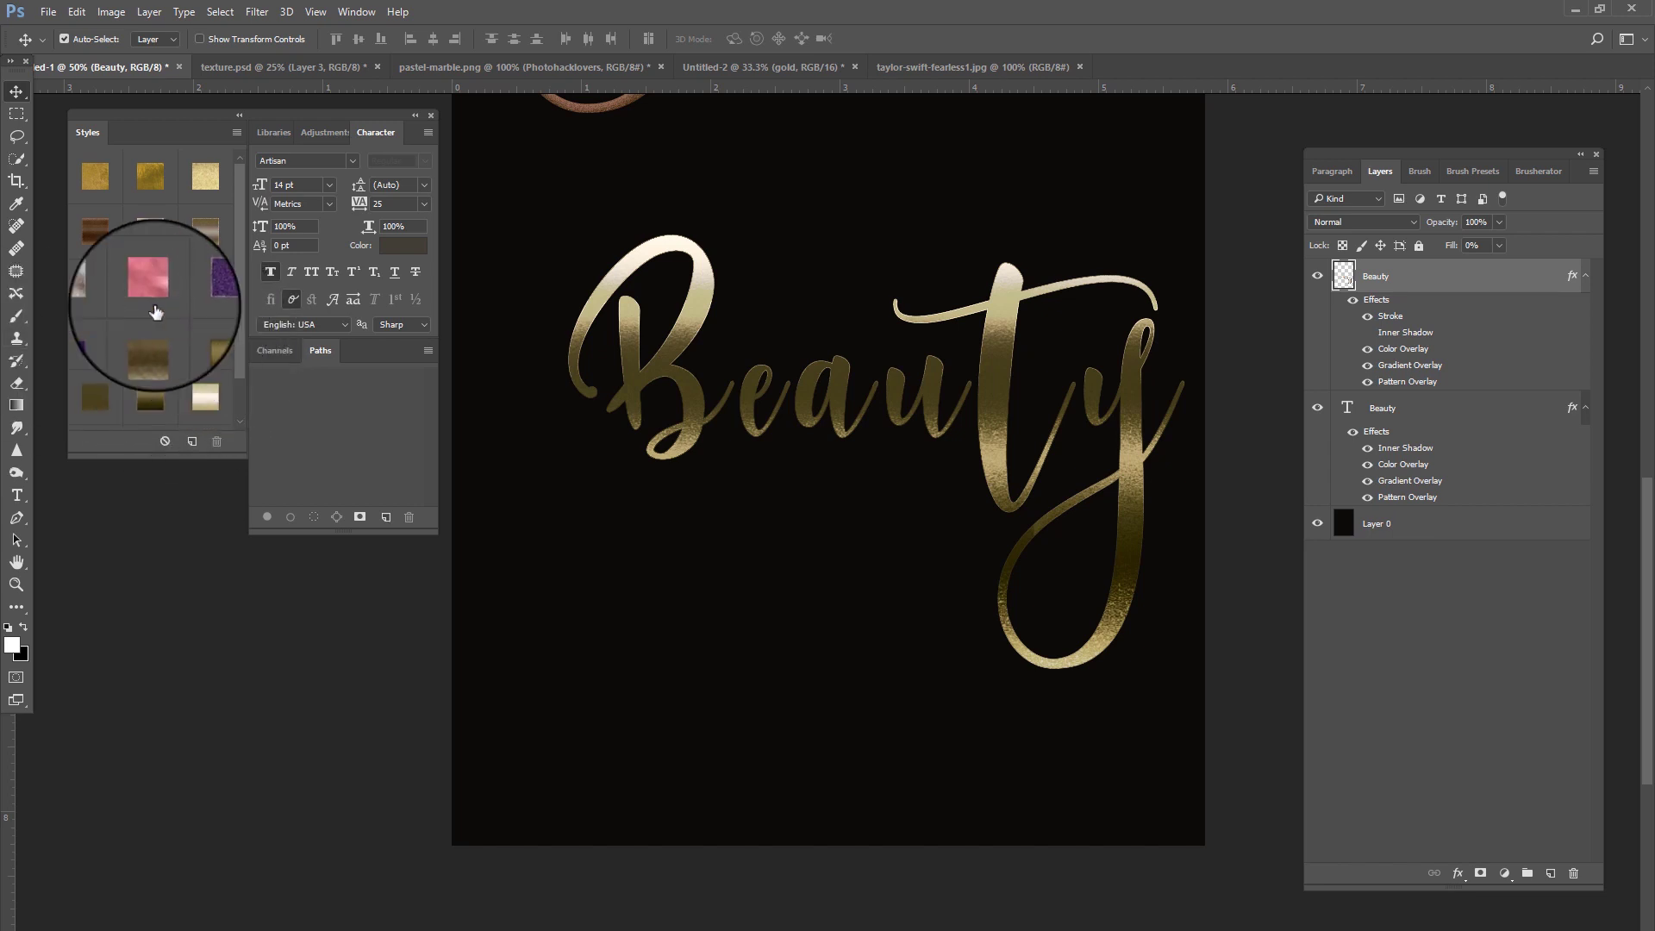
Step: Undo the accidental move of the black background layer
click(917, 247)
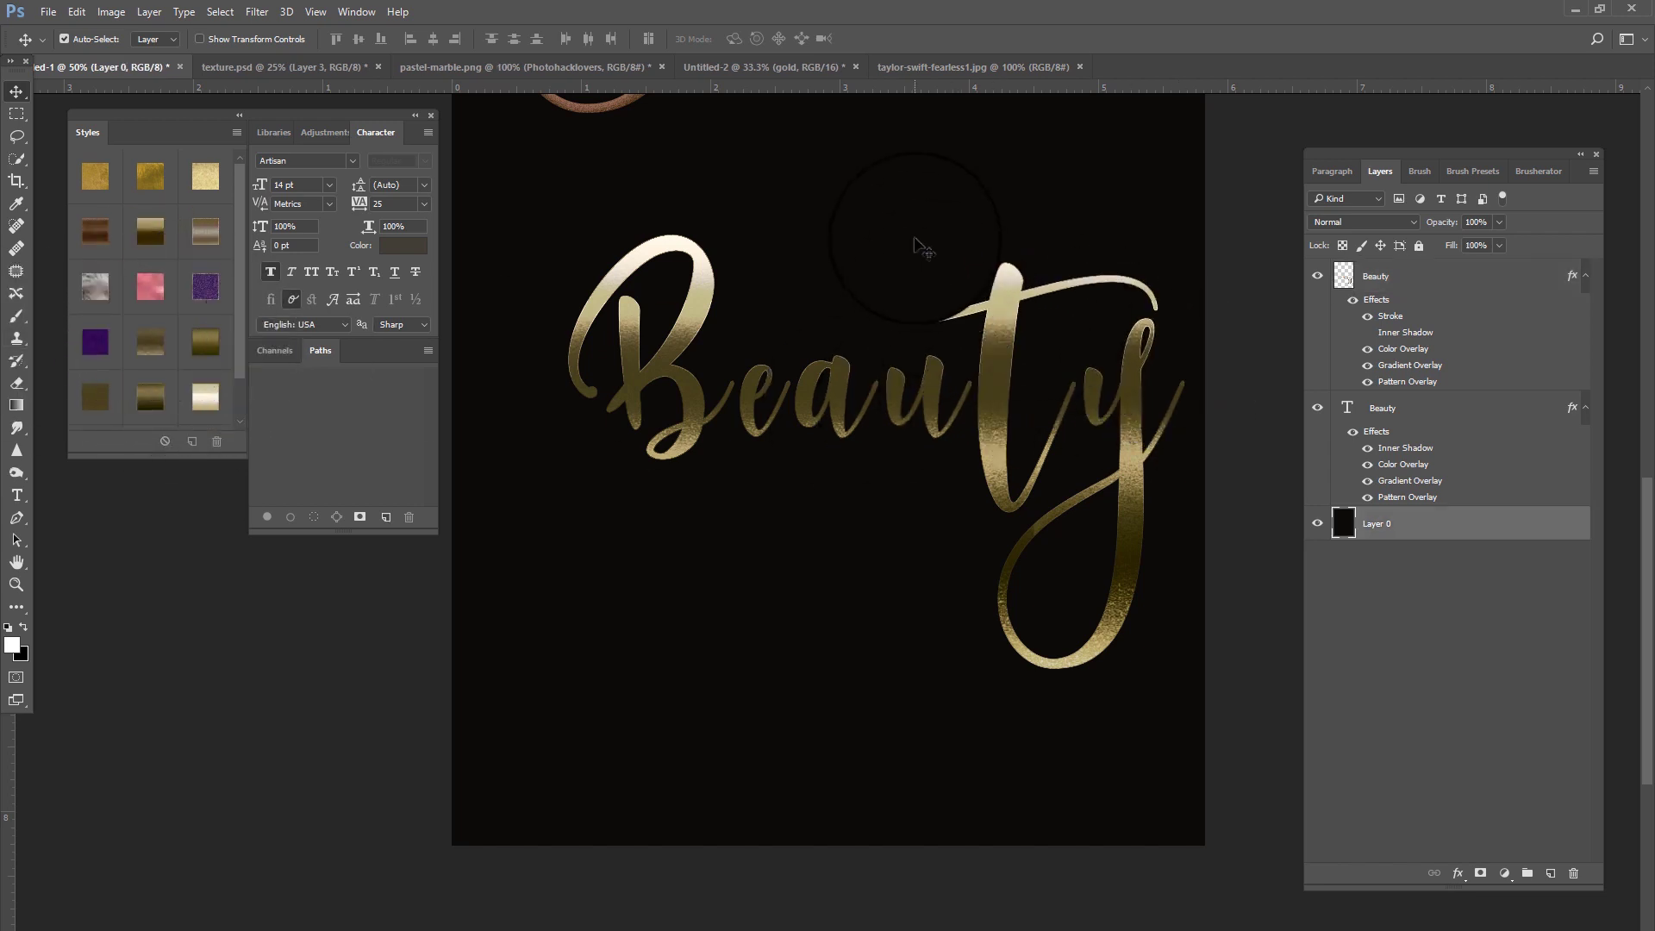
click(1345, 276)
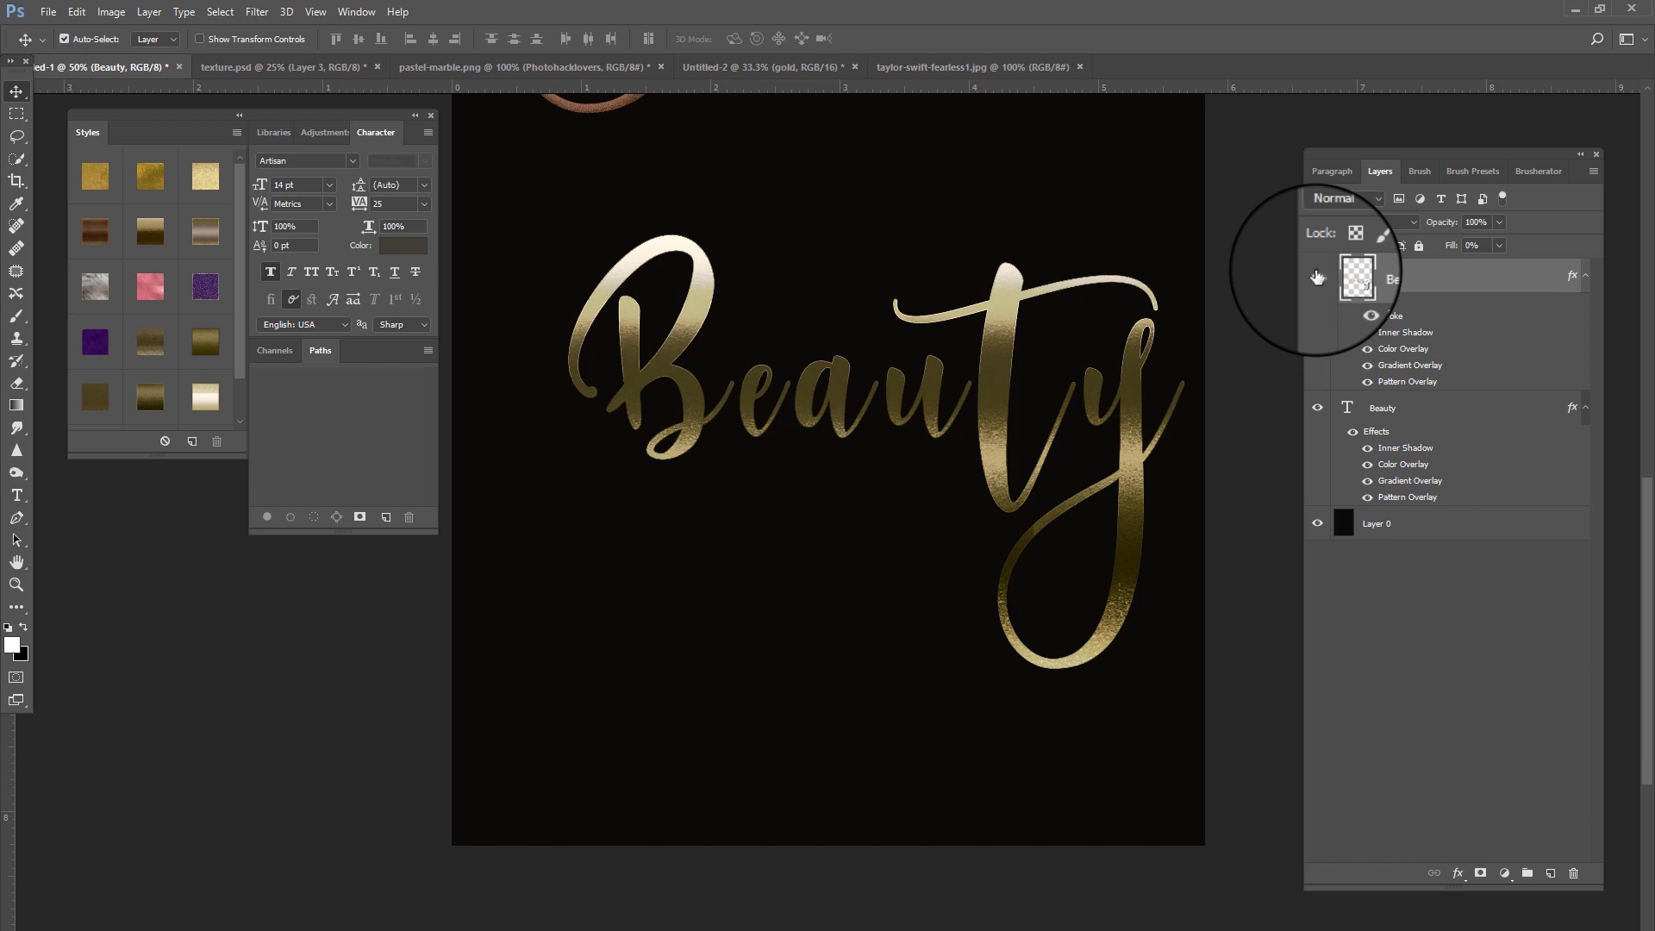
drag(875, 187, 858, 349)
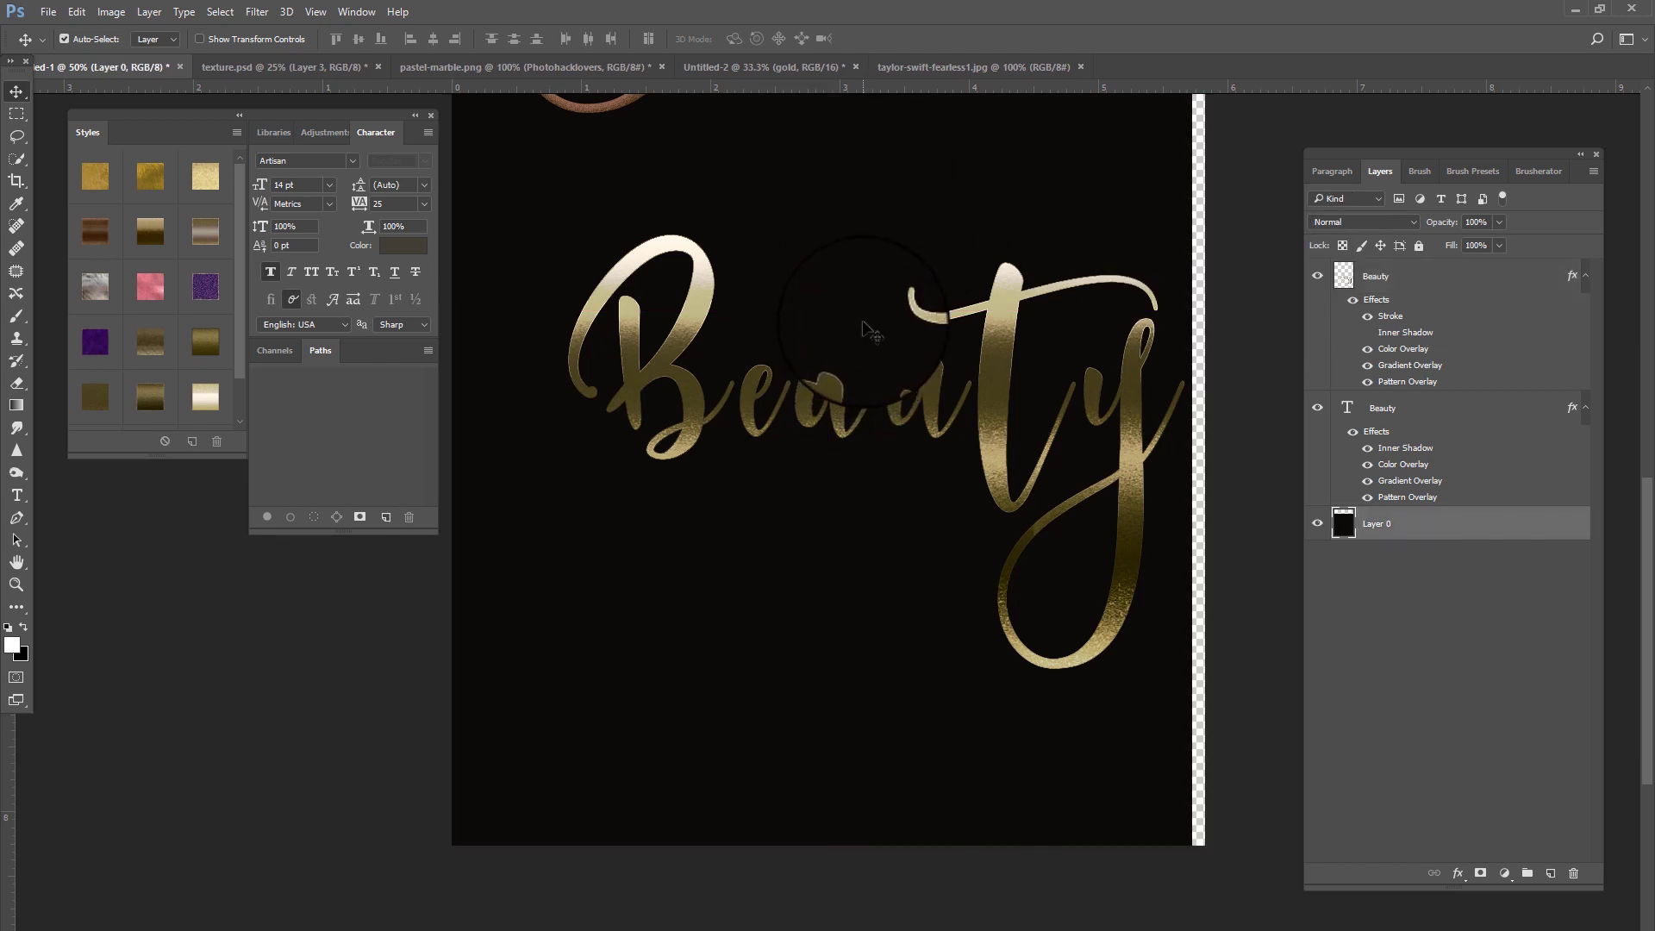
key(ctrl+z)
Step: Hide the gold script Beauty layer and select the serif BEAUTY text layer
click(1535, 502)
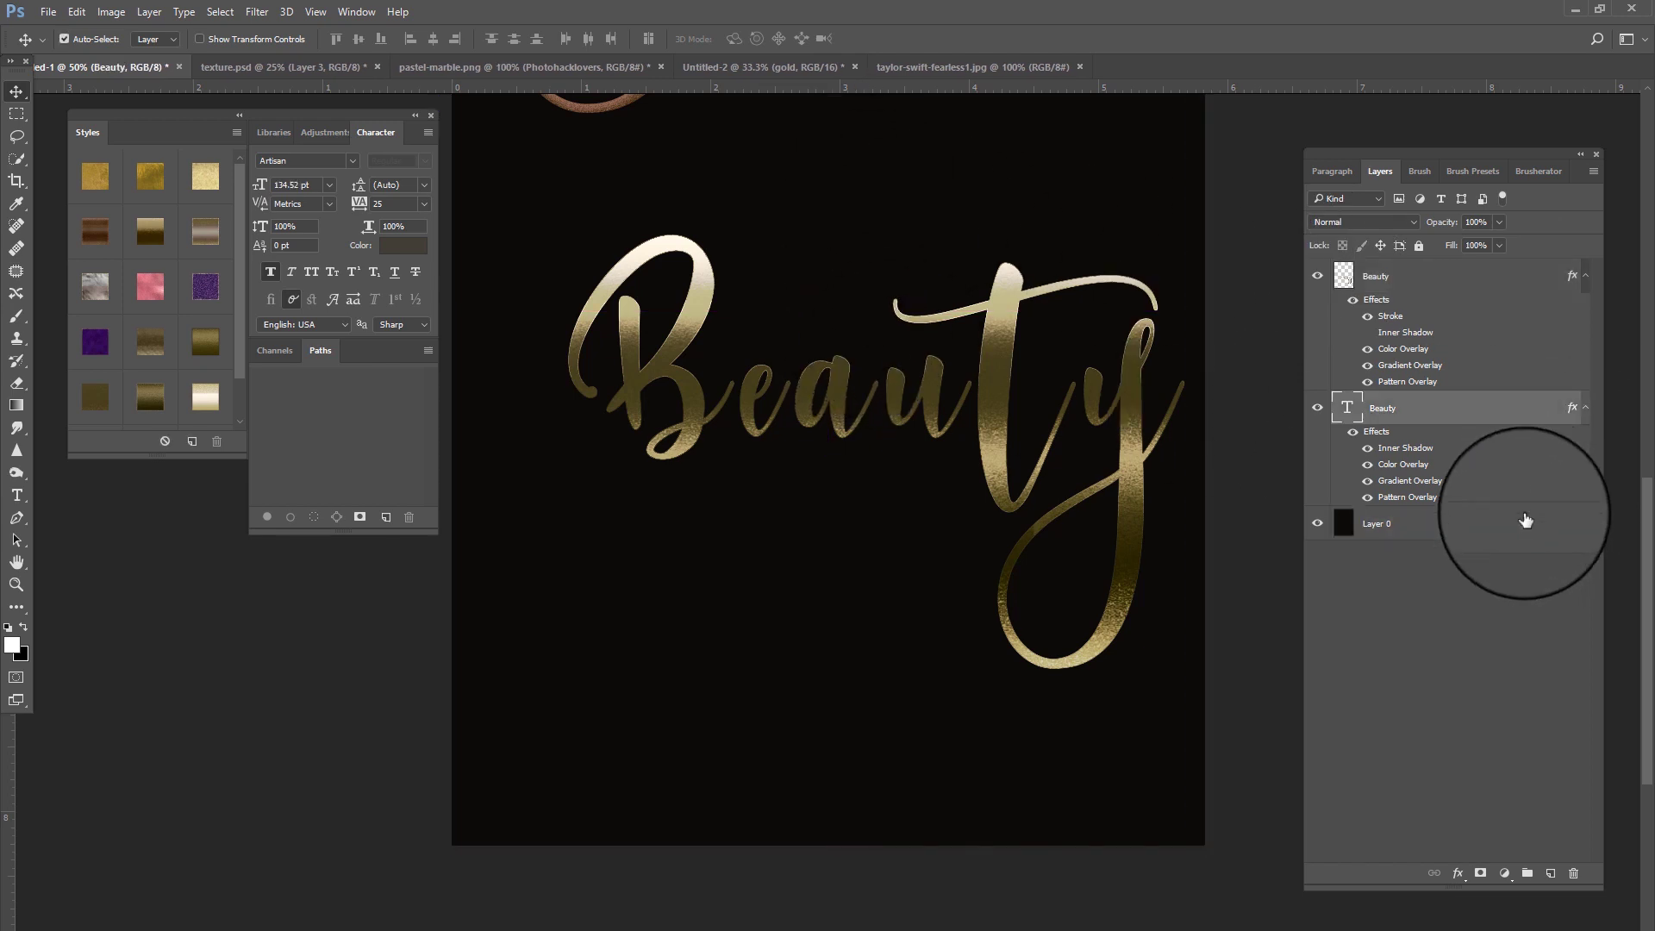
click(1526, 520)
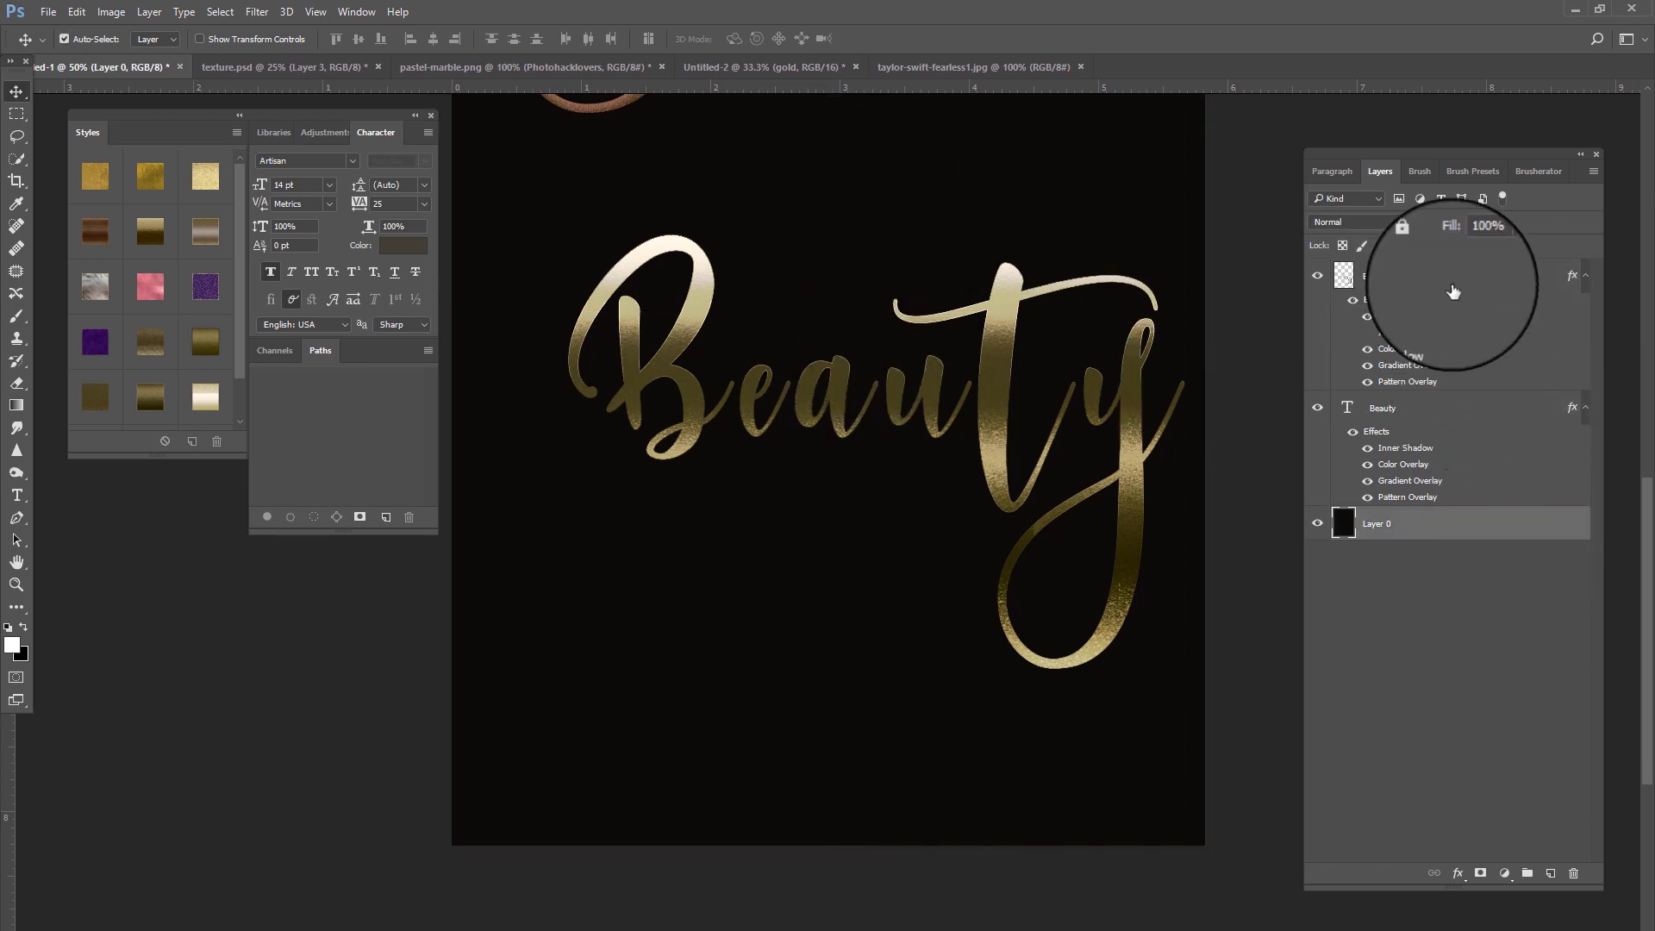
click(1365, 281)
click(1318, 276)
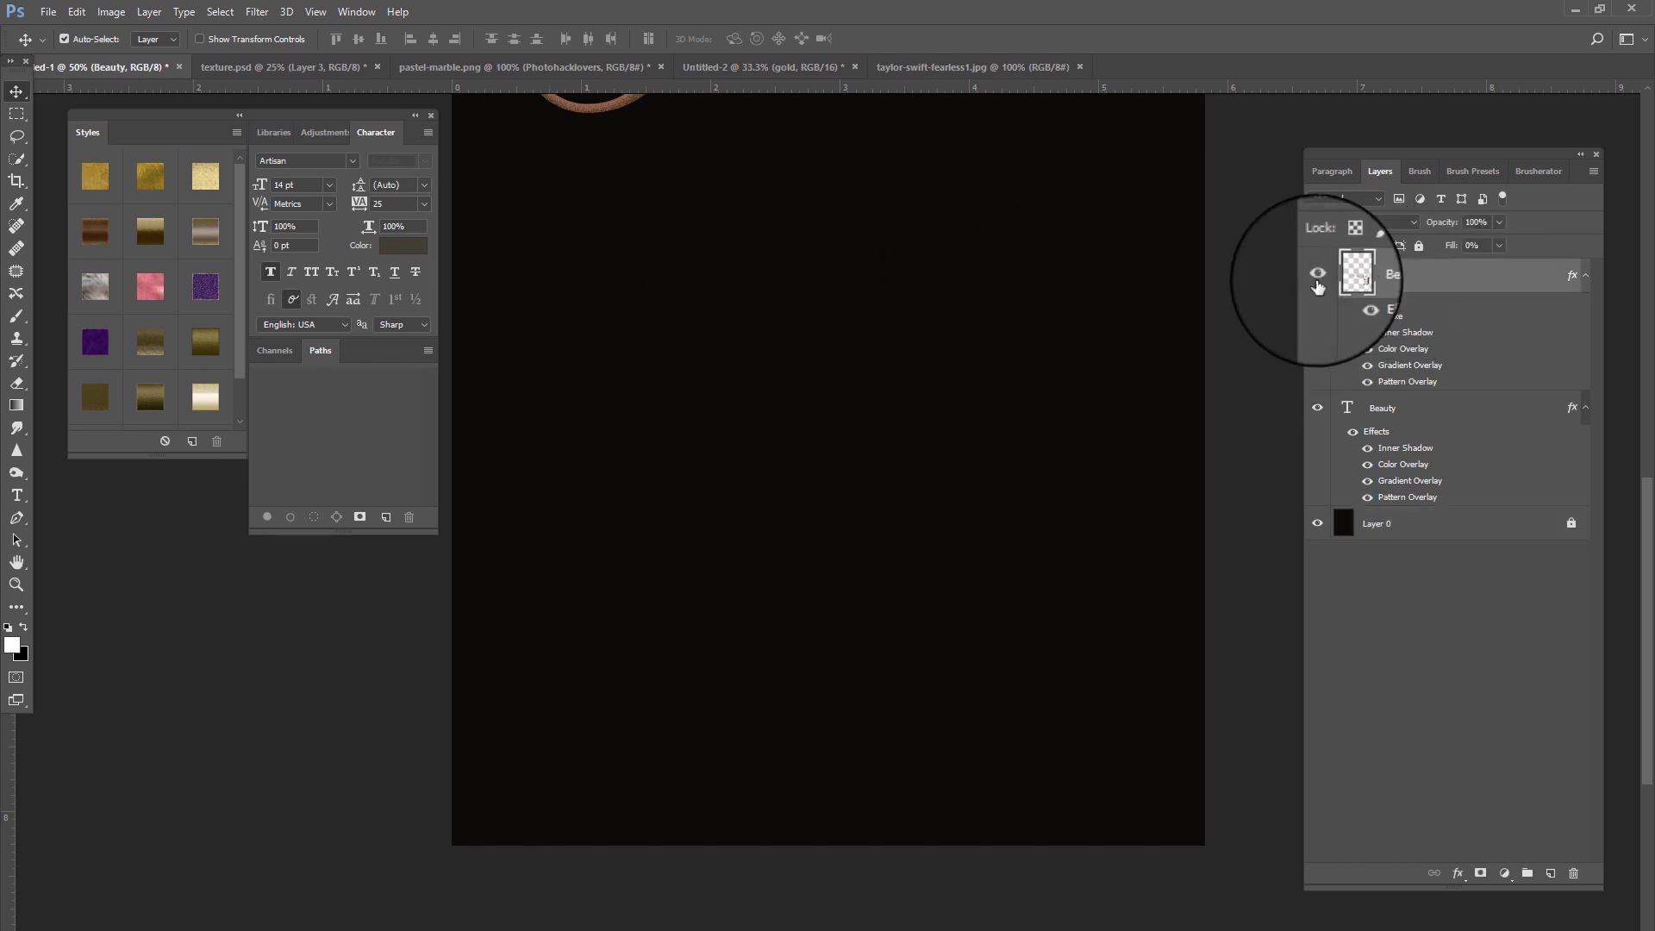
click(1317, 275)
click(1317, 276)
click(1392, 412)
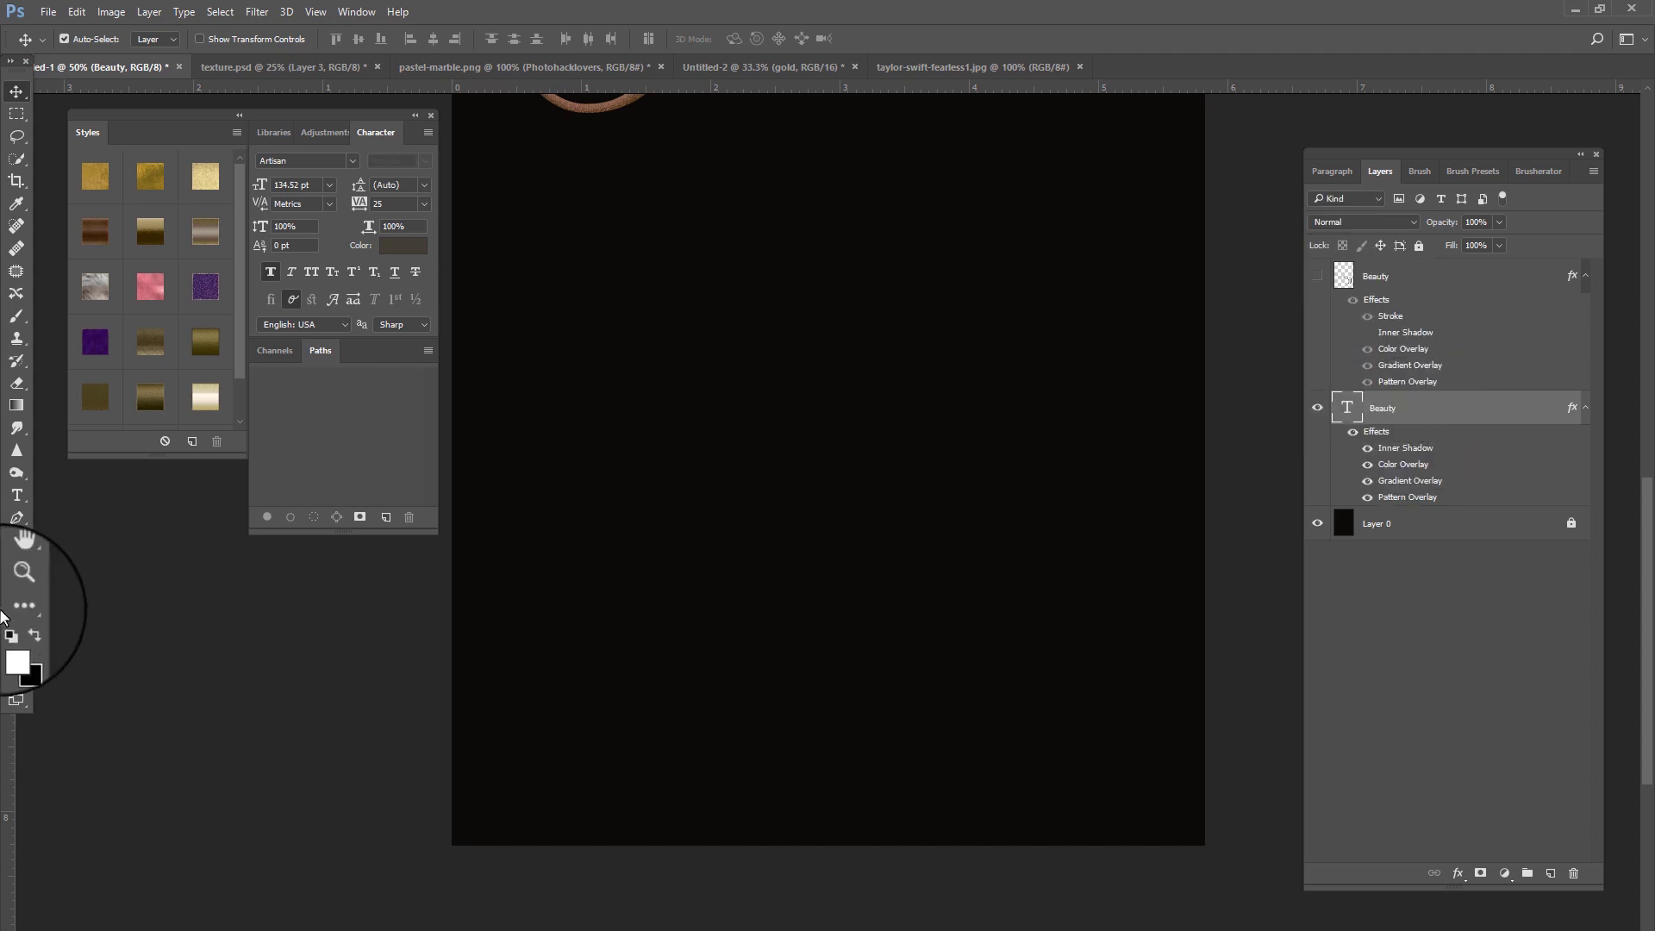
Step: Pan the canvas with the Hand tool to bring the copper serif BEAUTY into view
click(17, 562)
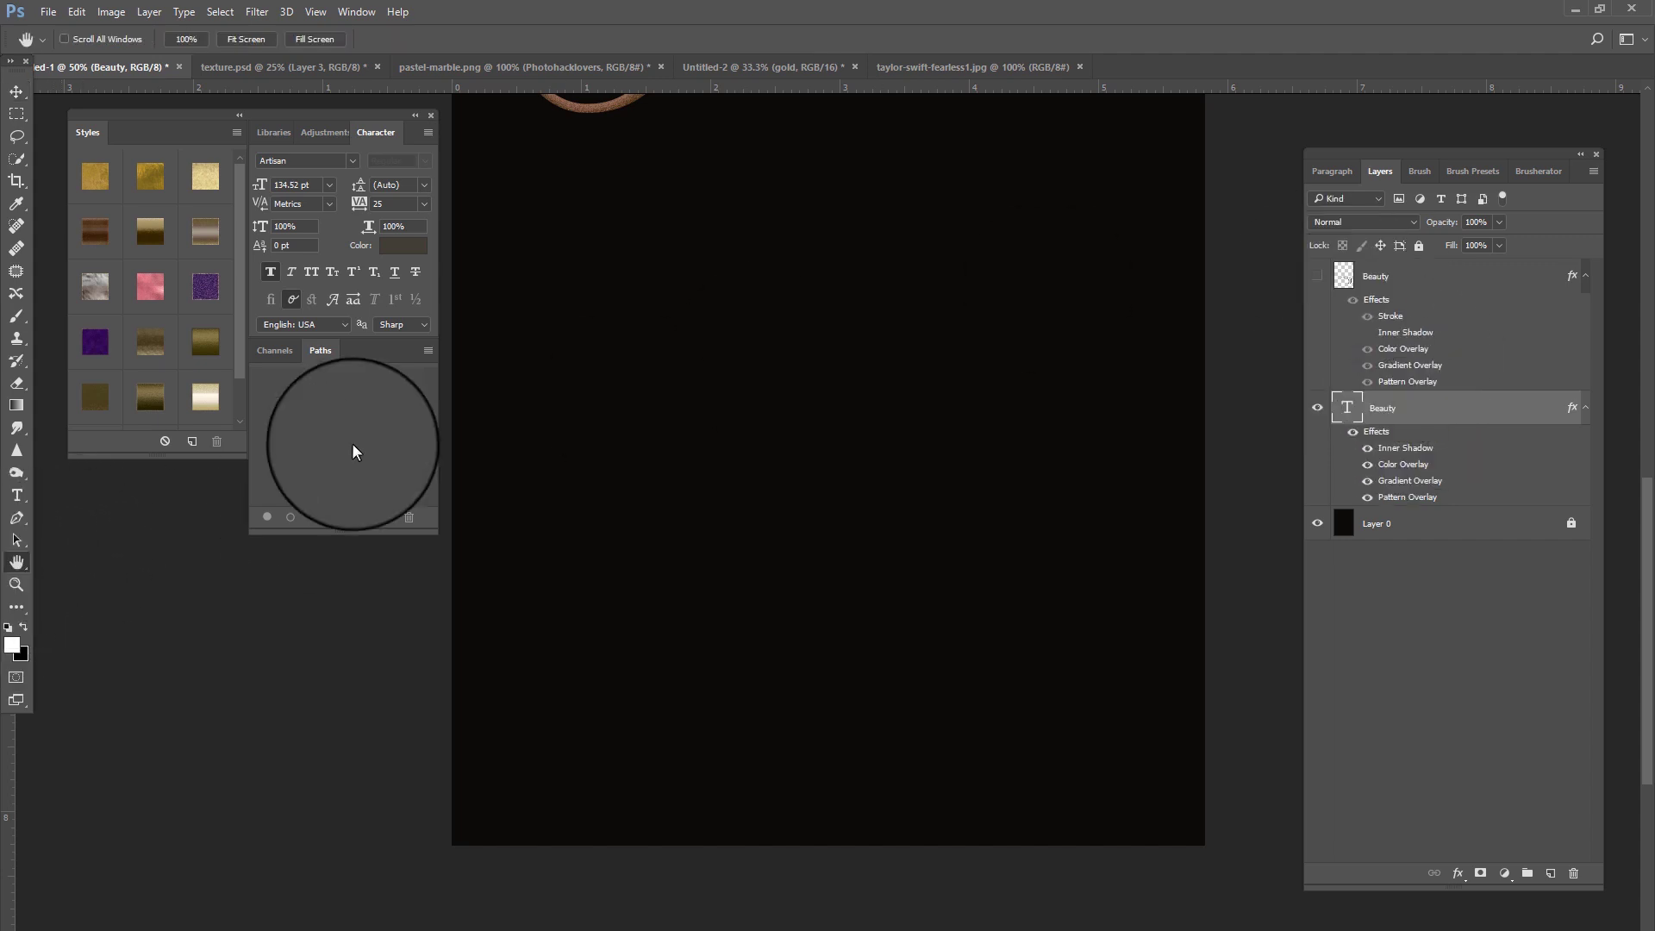
scroll(351, 443, up, 5)
drag(815, 302, 783, 244)
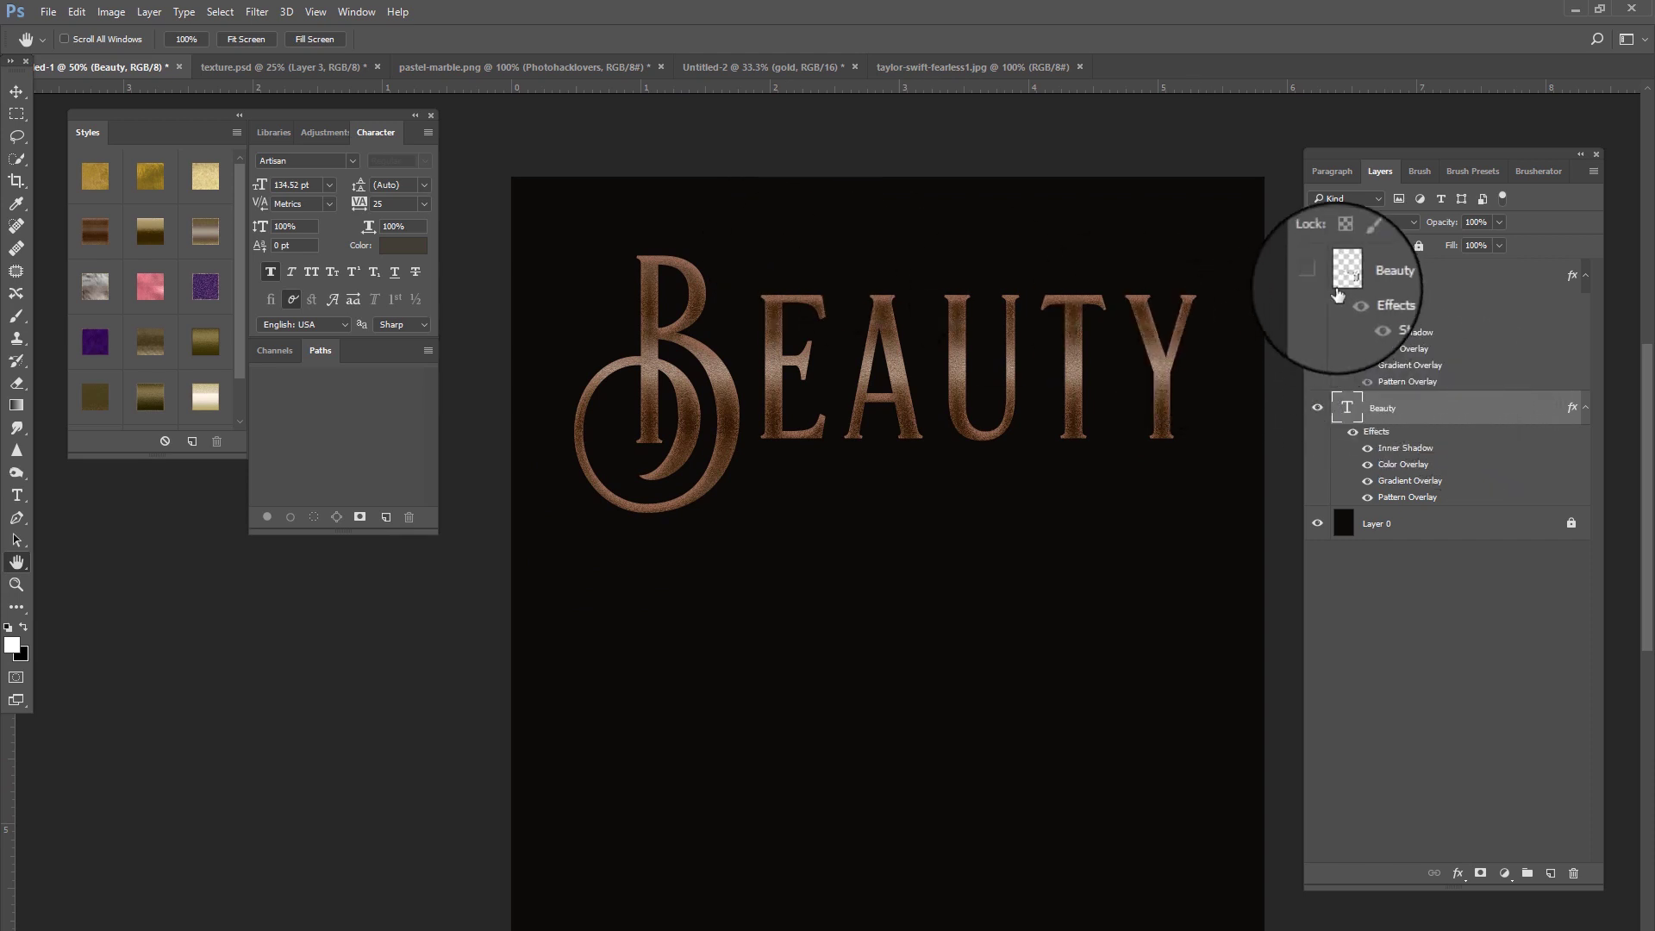
click(1317, 407)
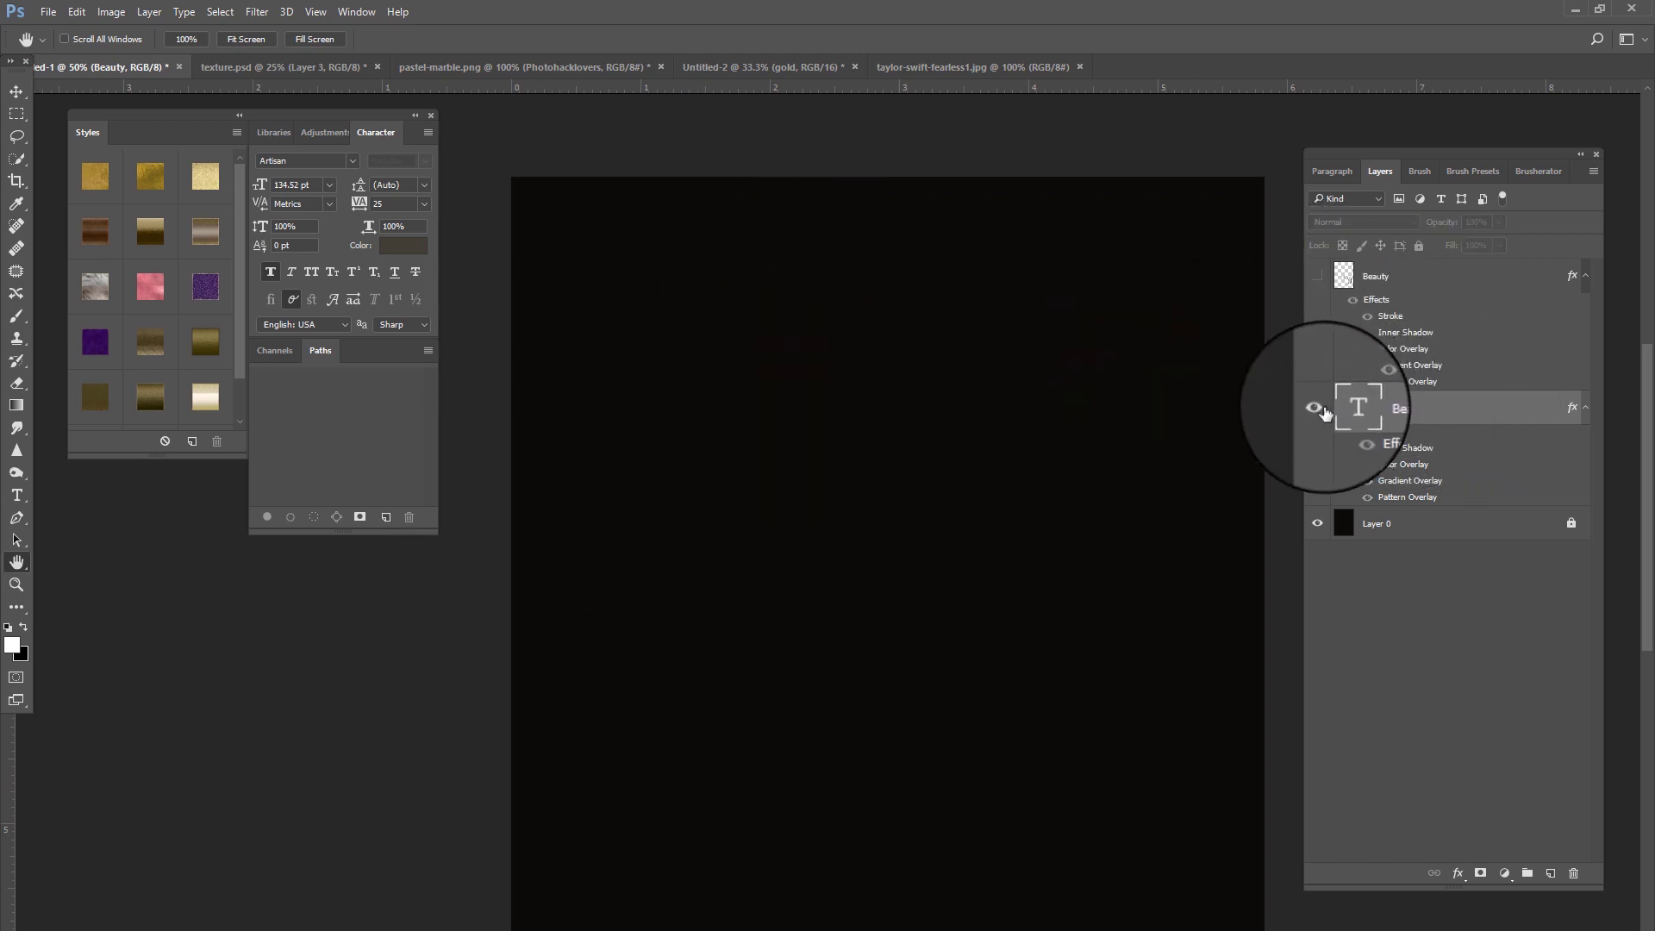
click(1316, 407)
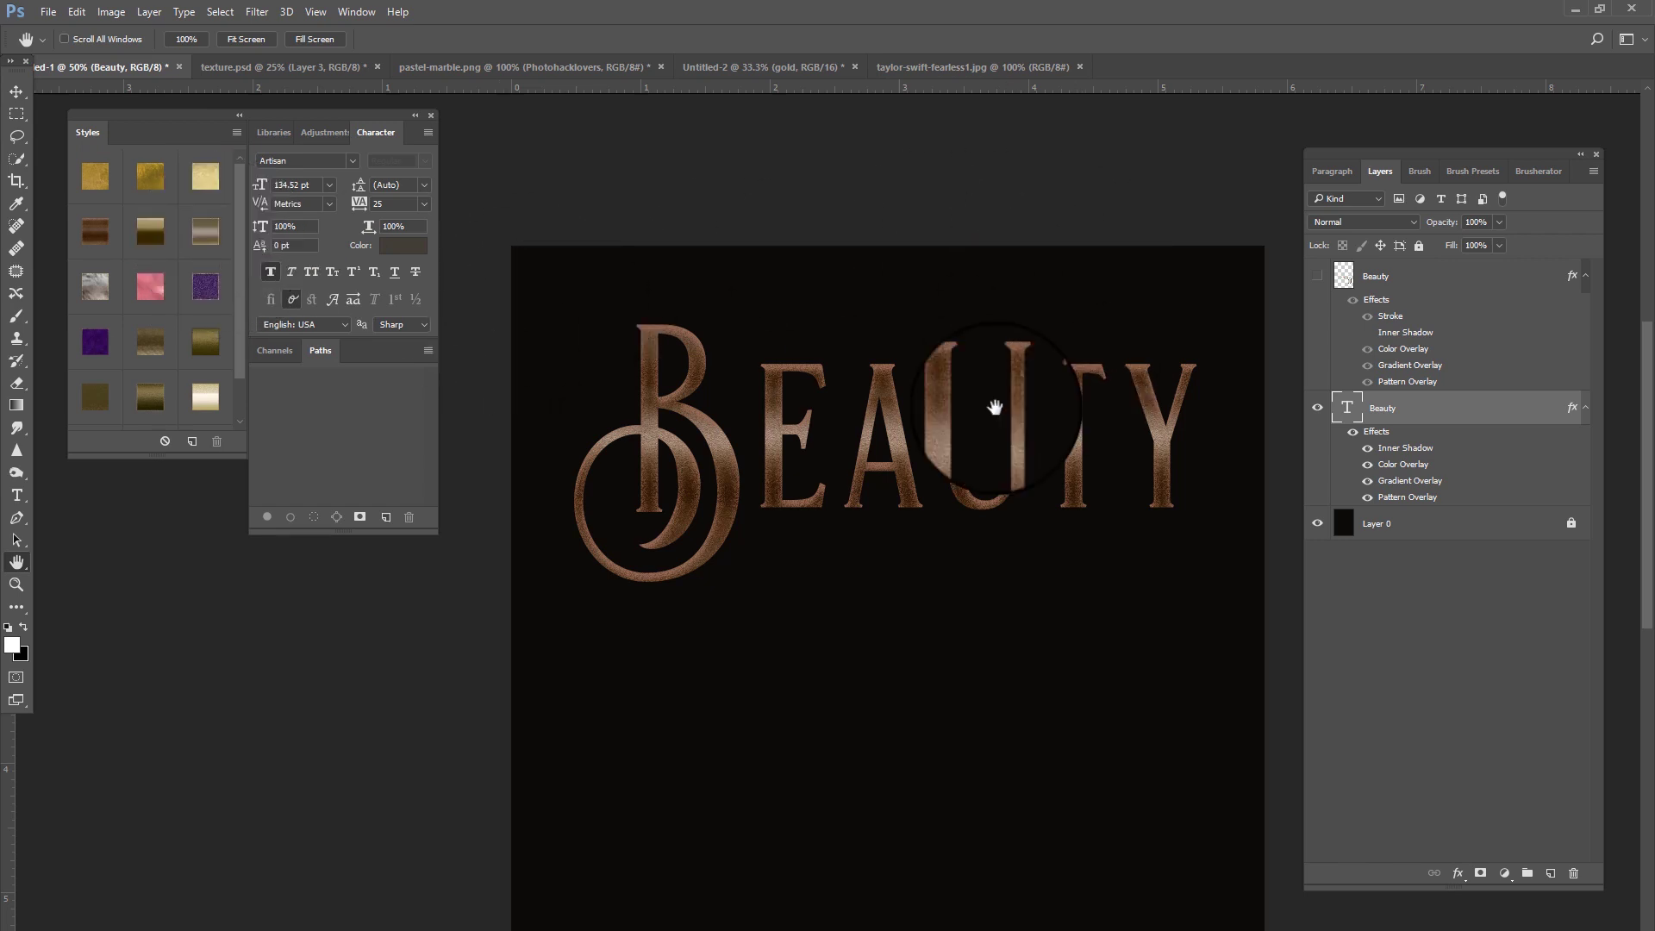
Step: Try gold foil, copper, silver marble, pink and purple styles on BEAUTY, ending on cream-gold
click(95, 178)
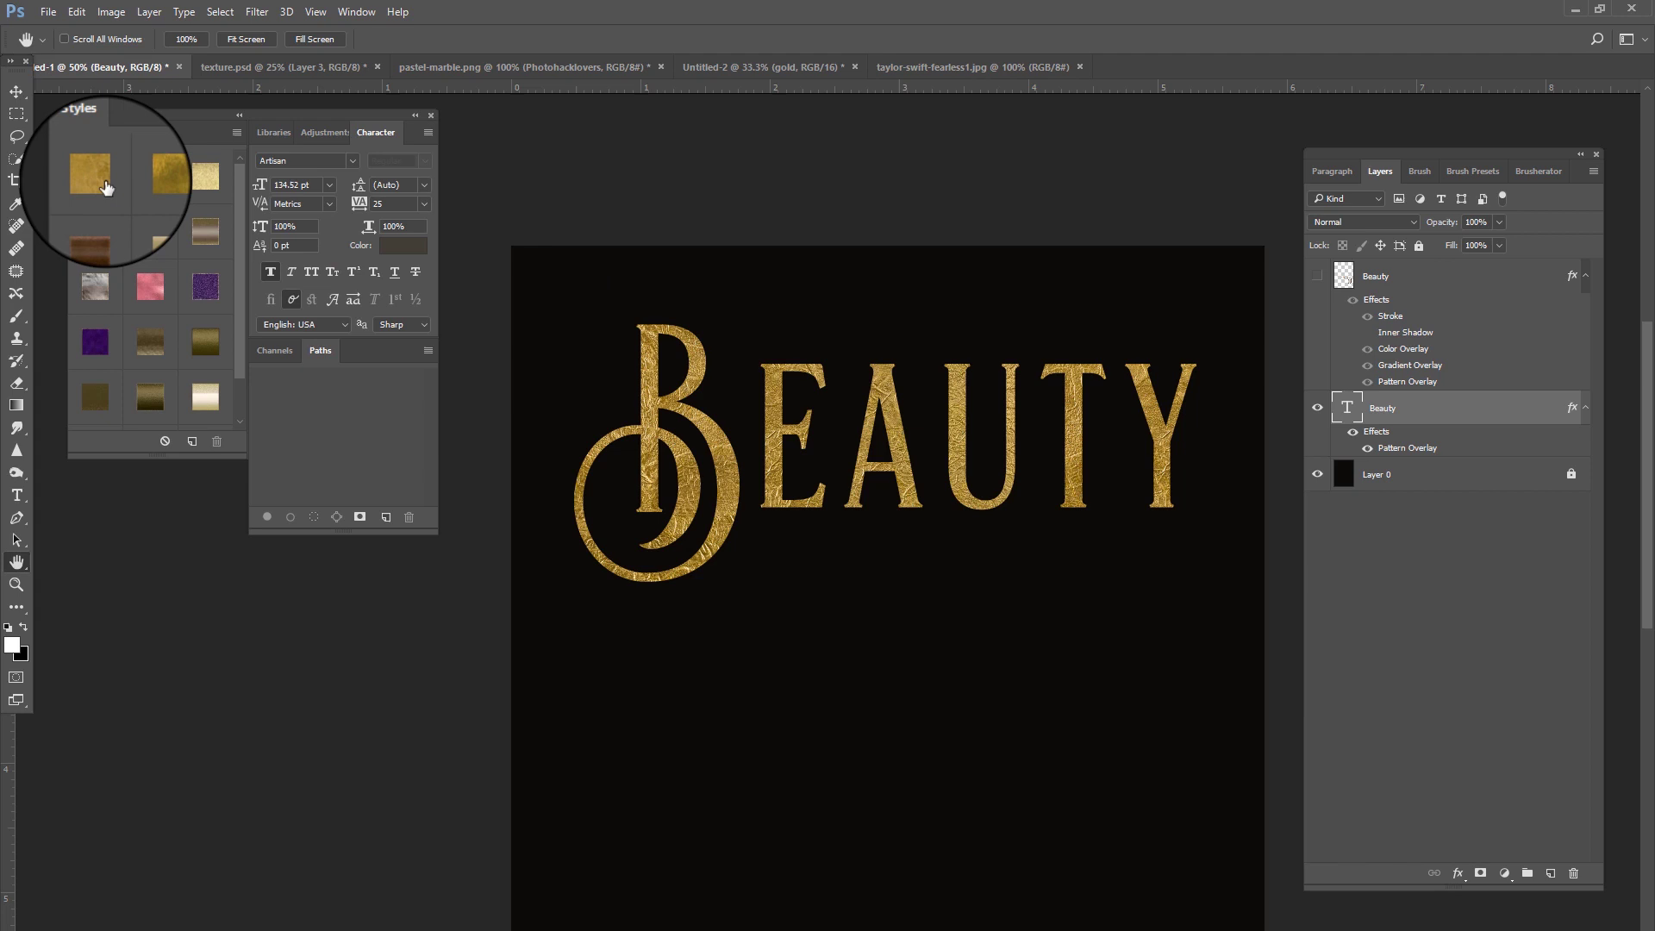
click(147, 178)
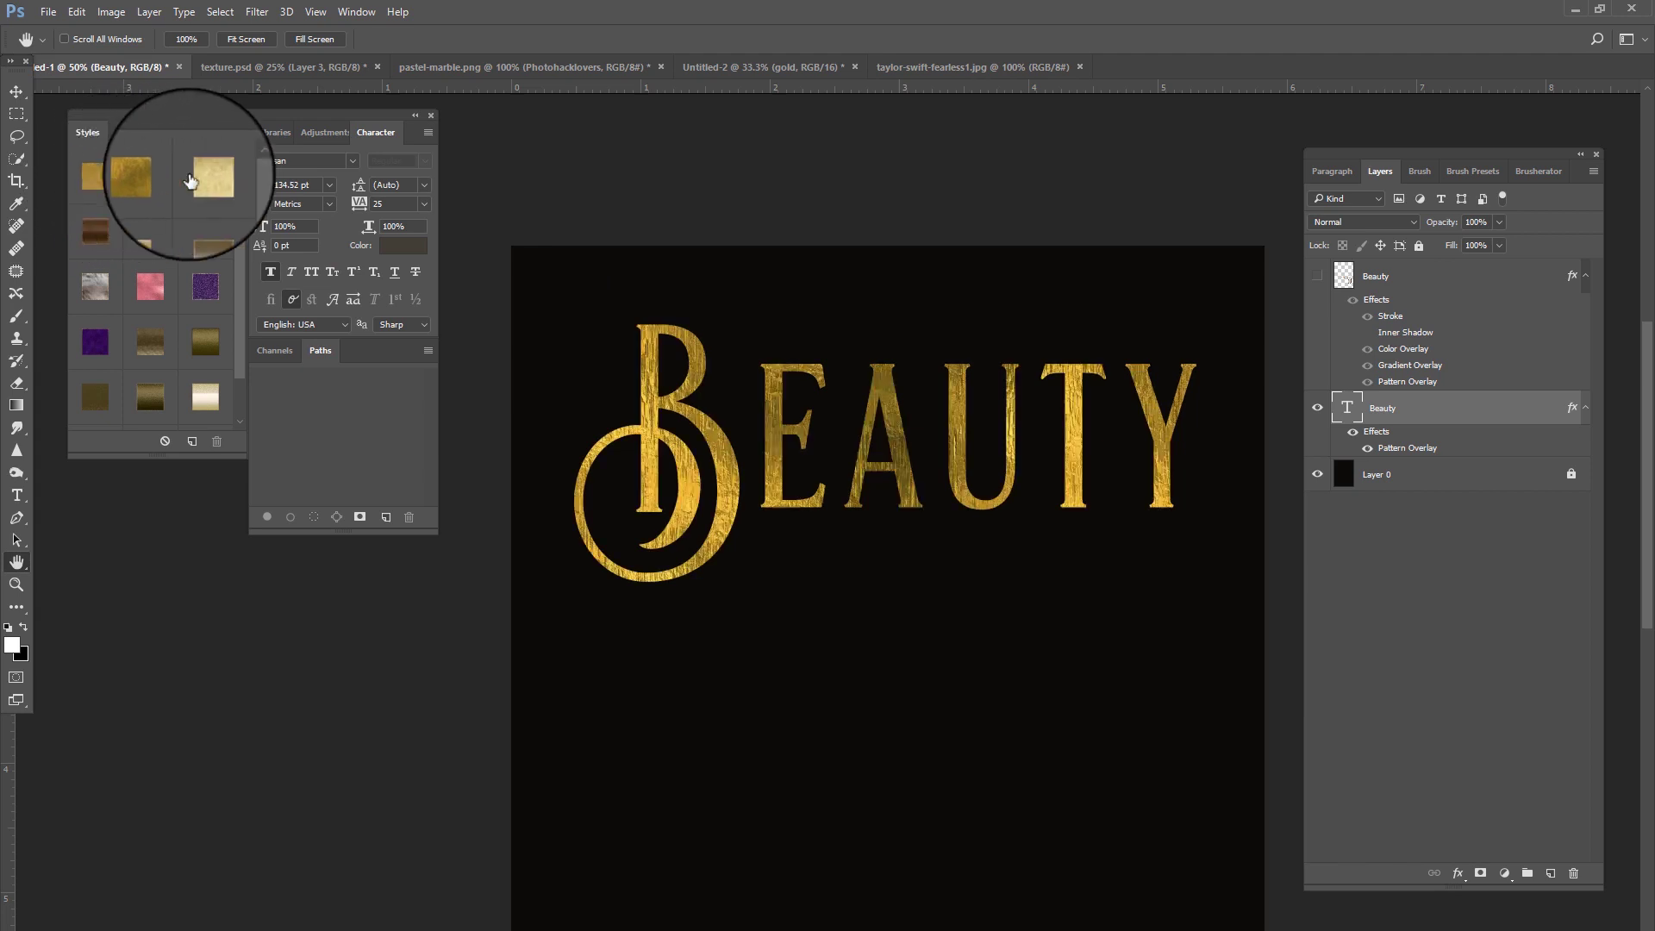
click(197, 168)
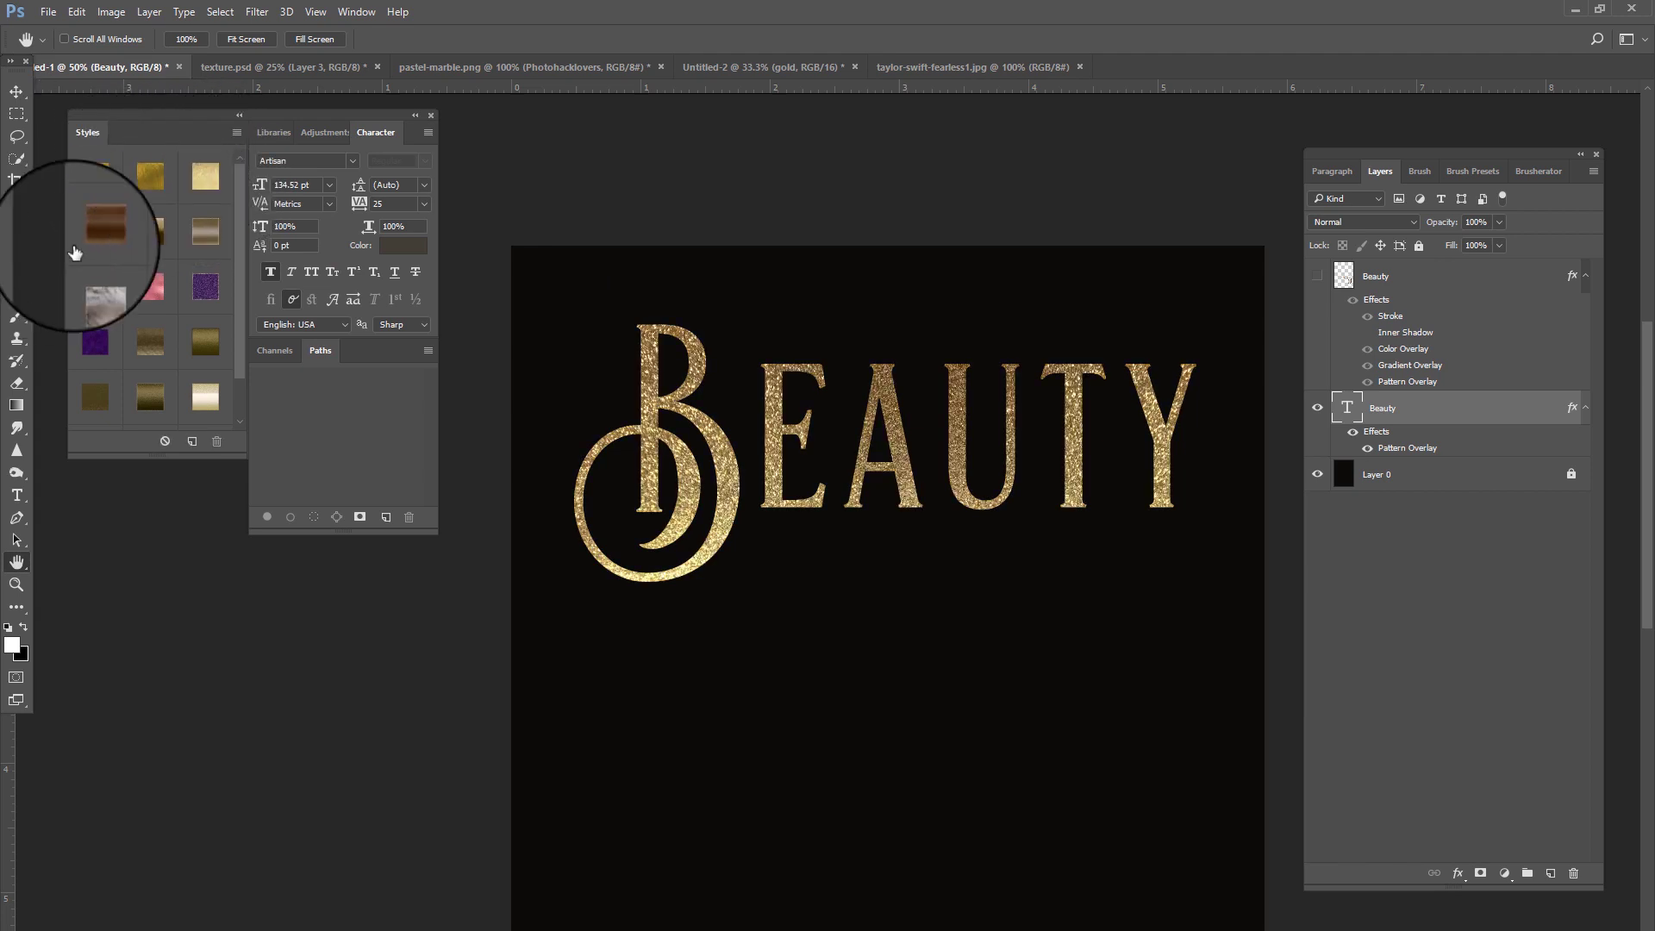
click(83, 235)
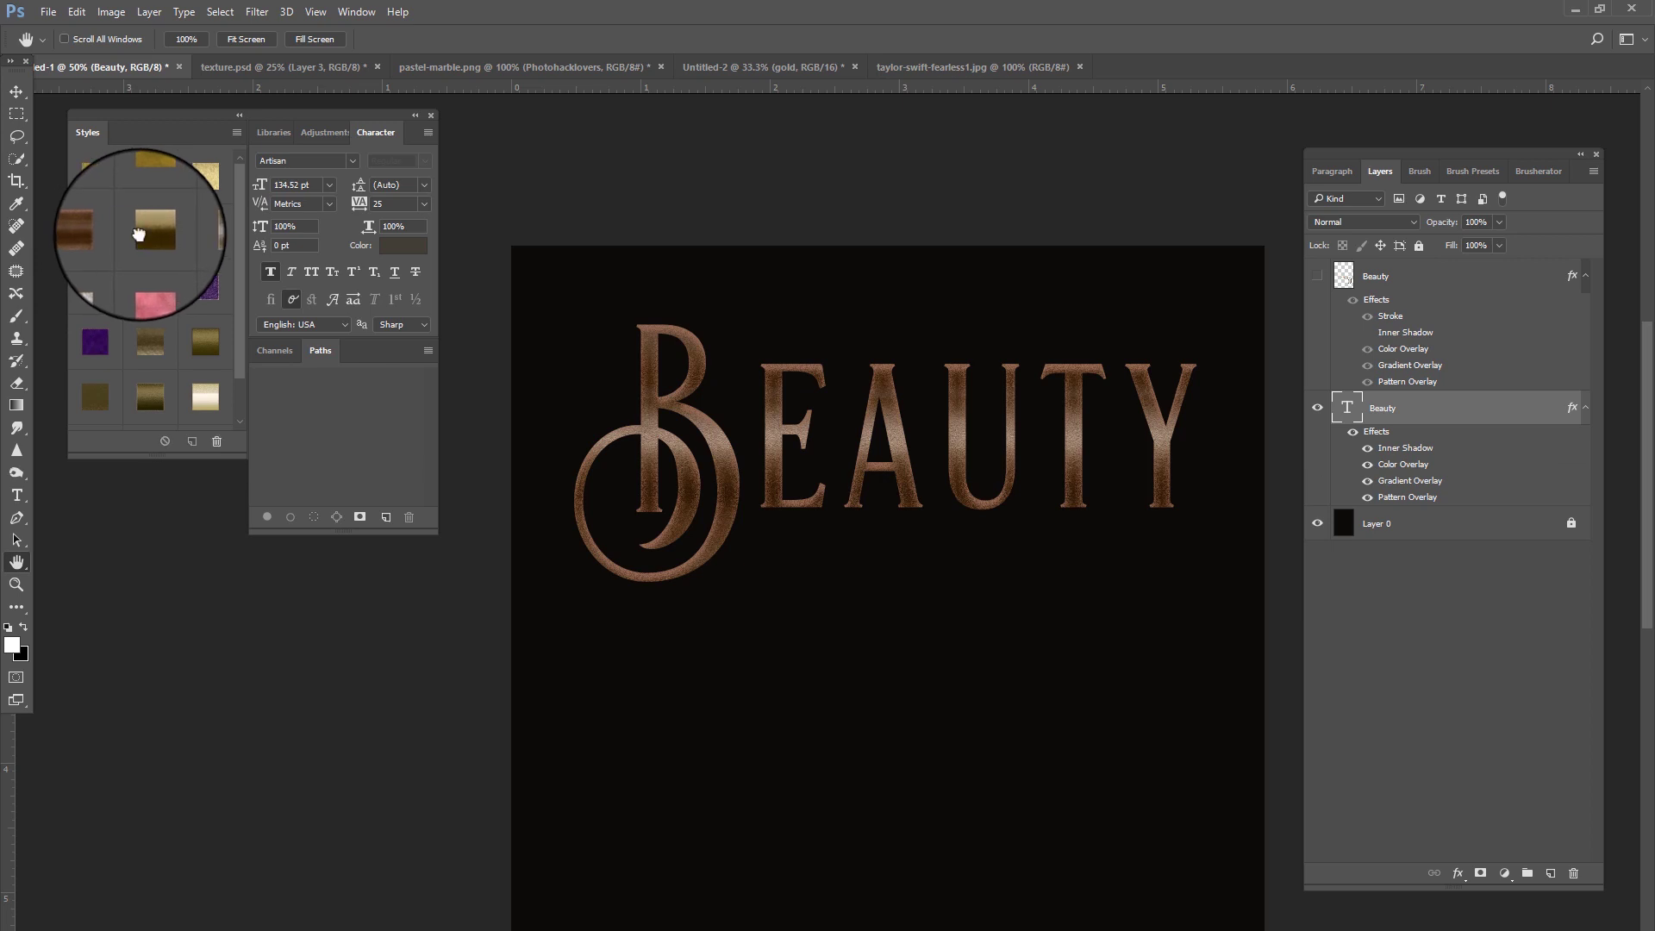
click(206, 232)
click(96, 285)
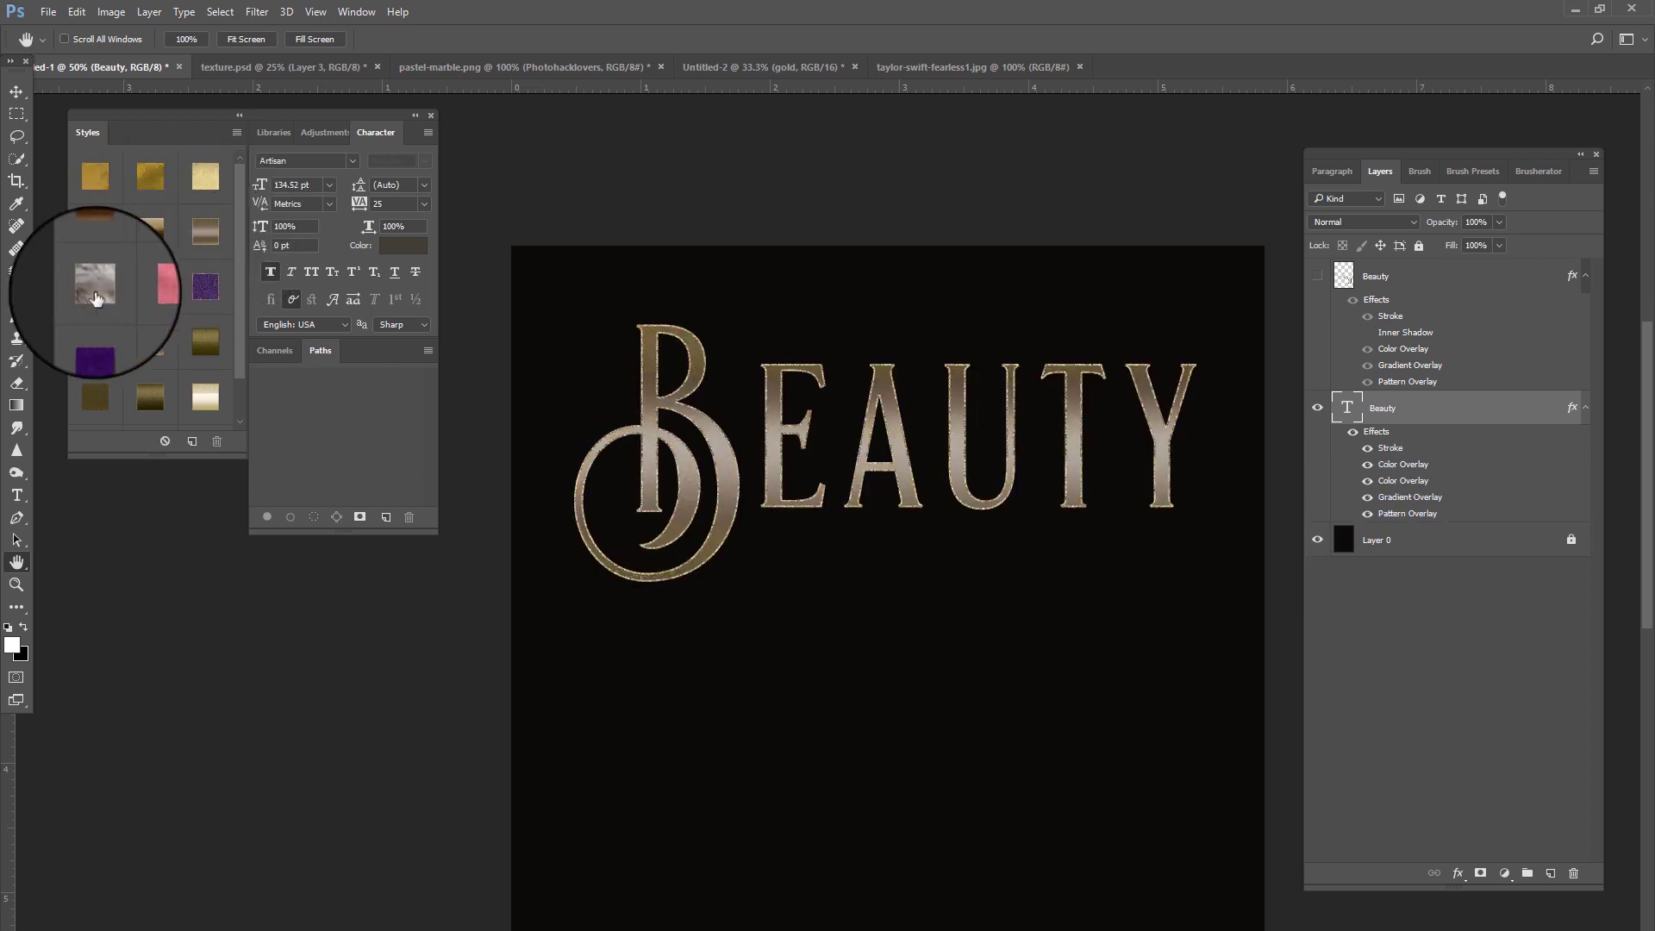
click(165, 293)
click(204, 281)
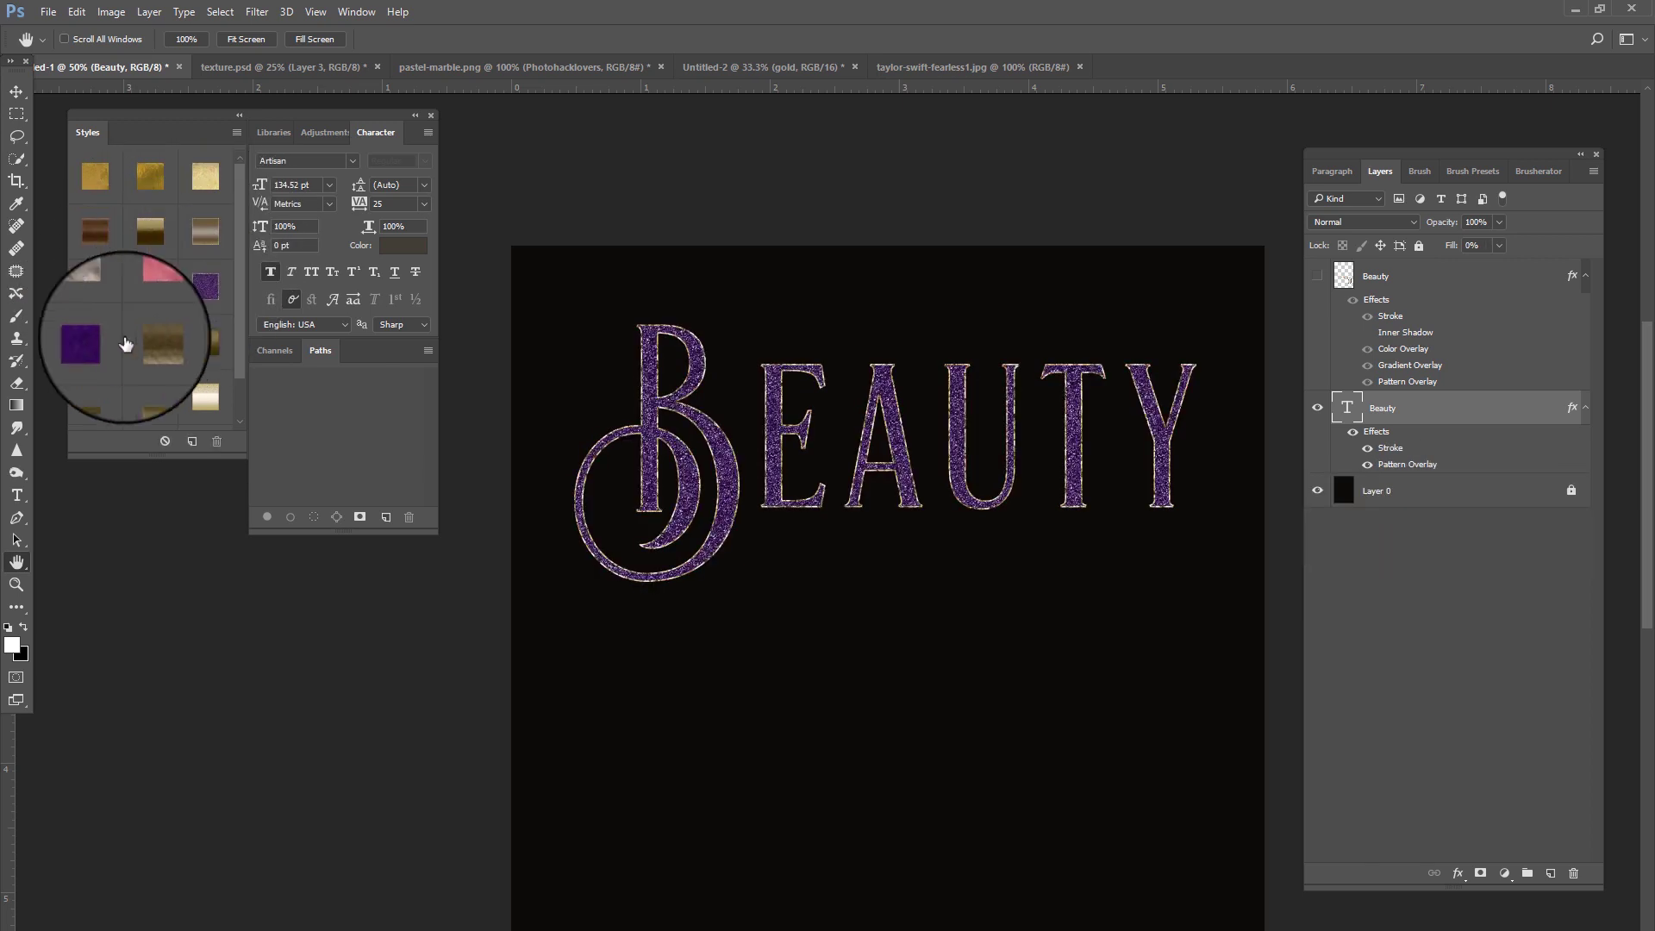
click(99, 349)
click(172, 352)
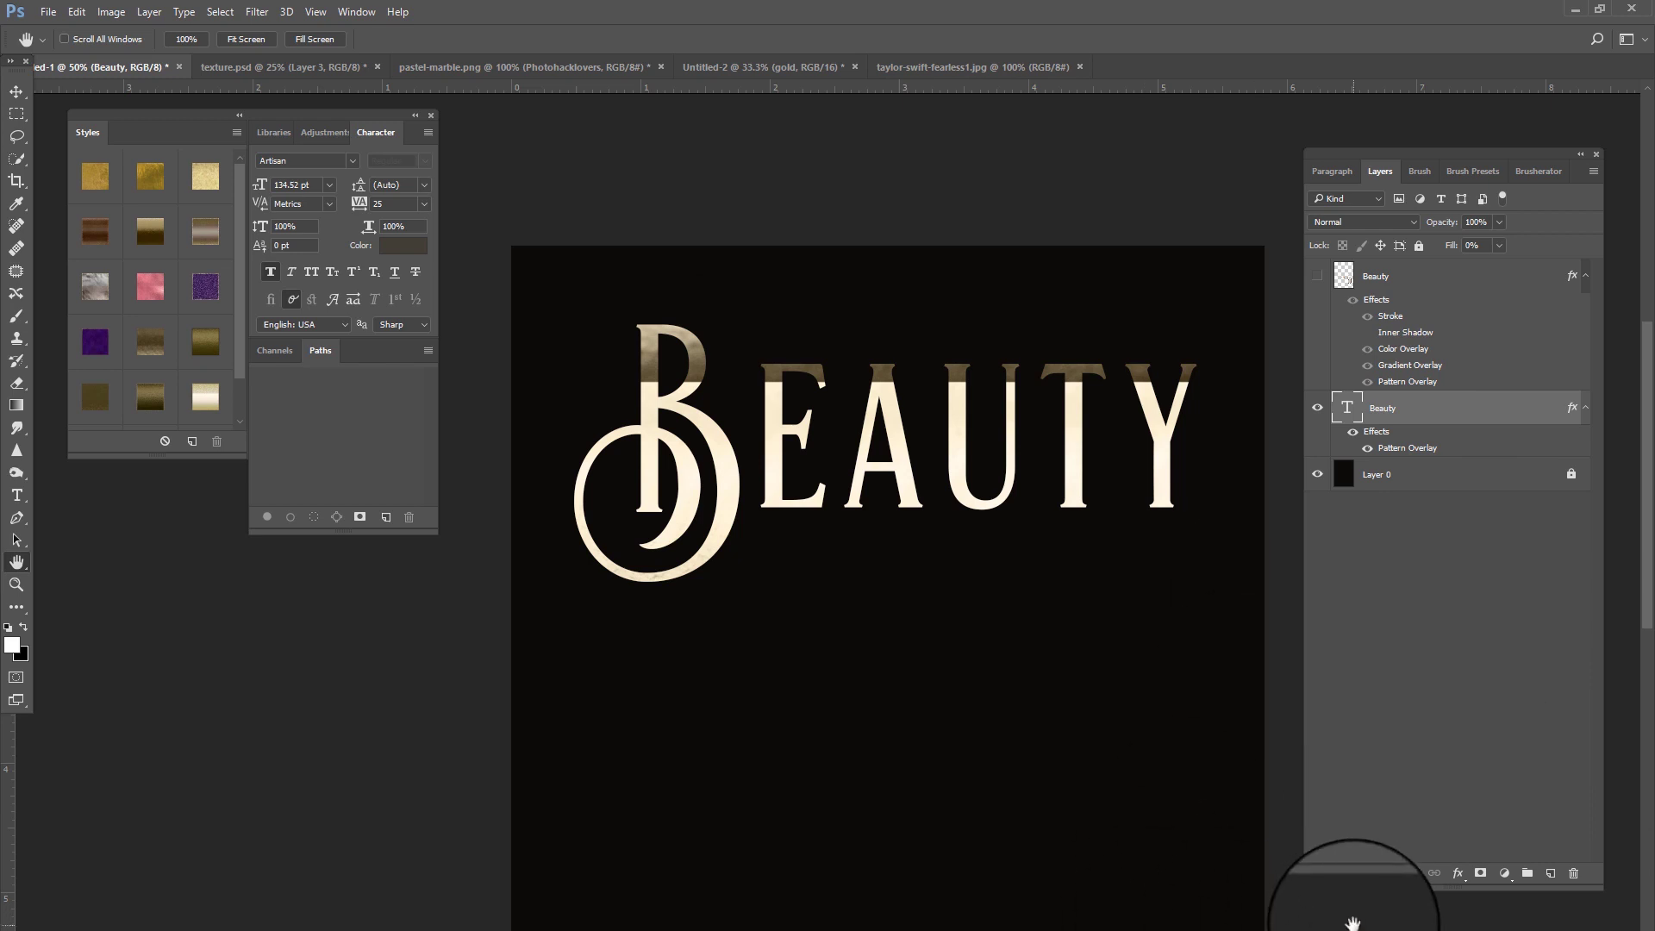
Step: Reposition the Pattern Overlay so BEAUTY fades from pale cream at top to darker gold
click(1457, 873)
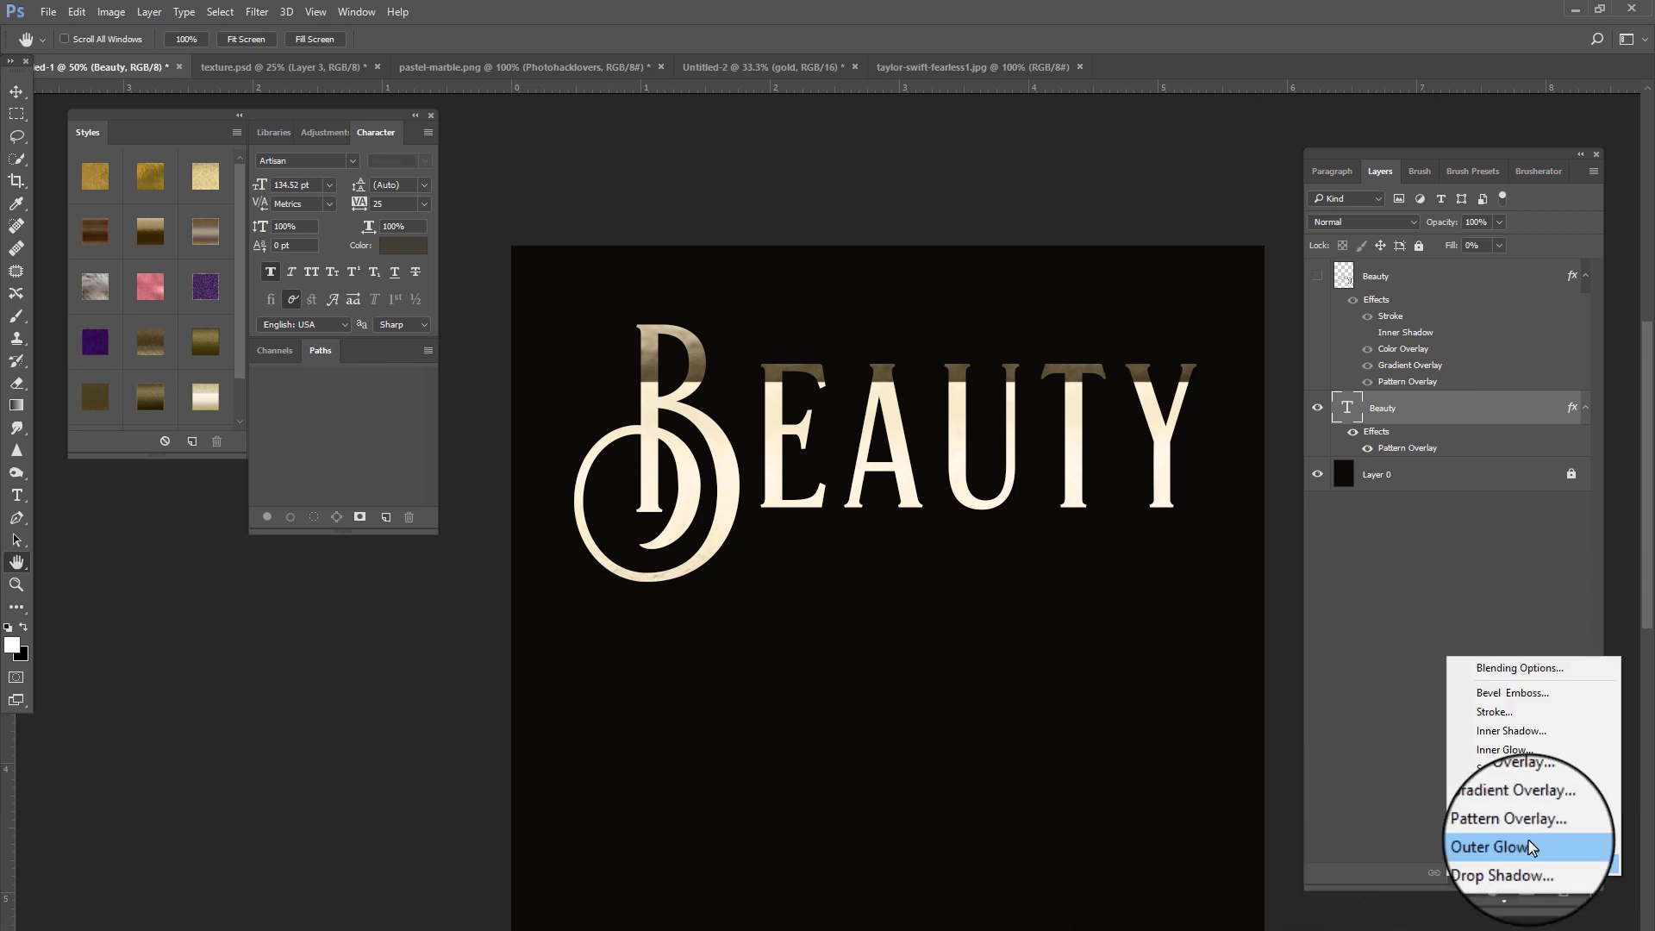
click(1508, 825)
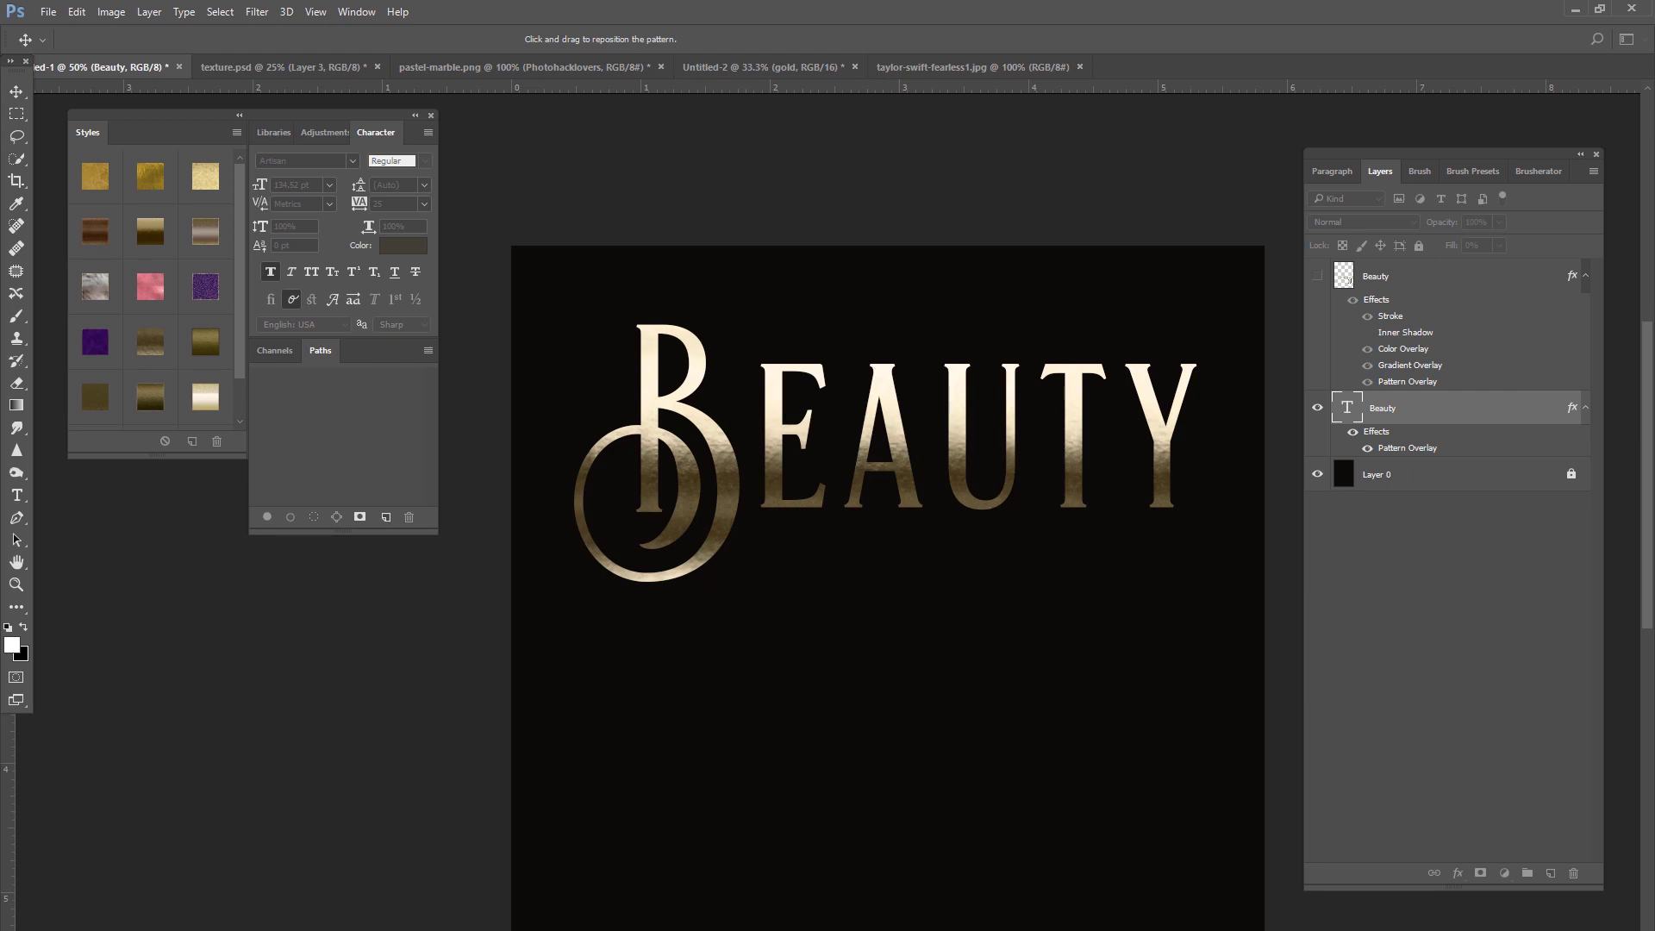
key(Return)
key(h)
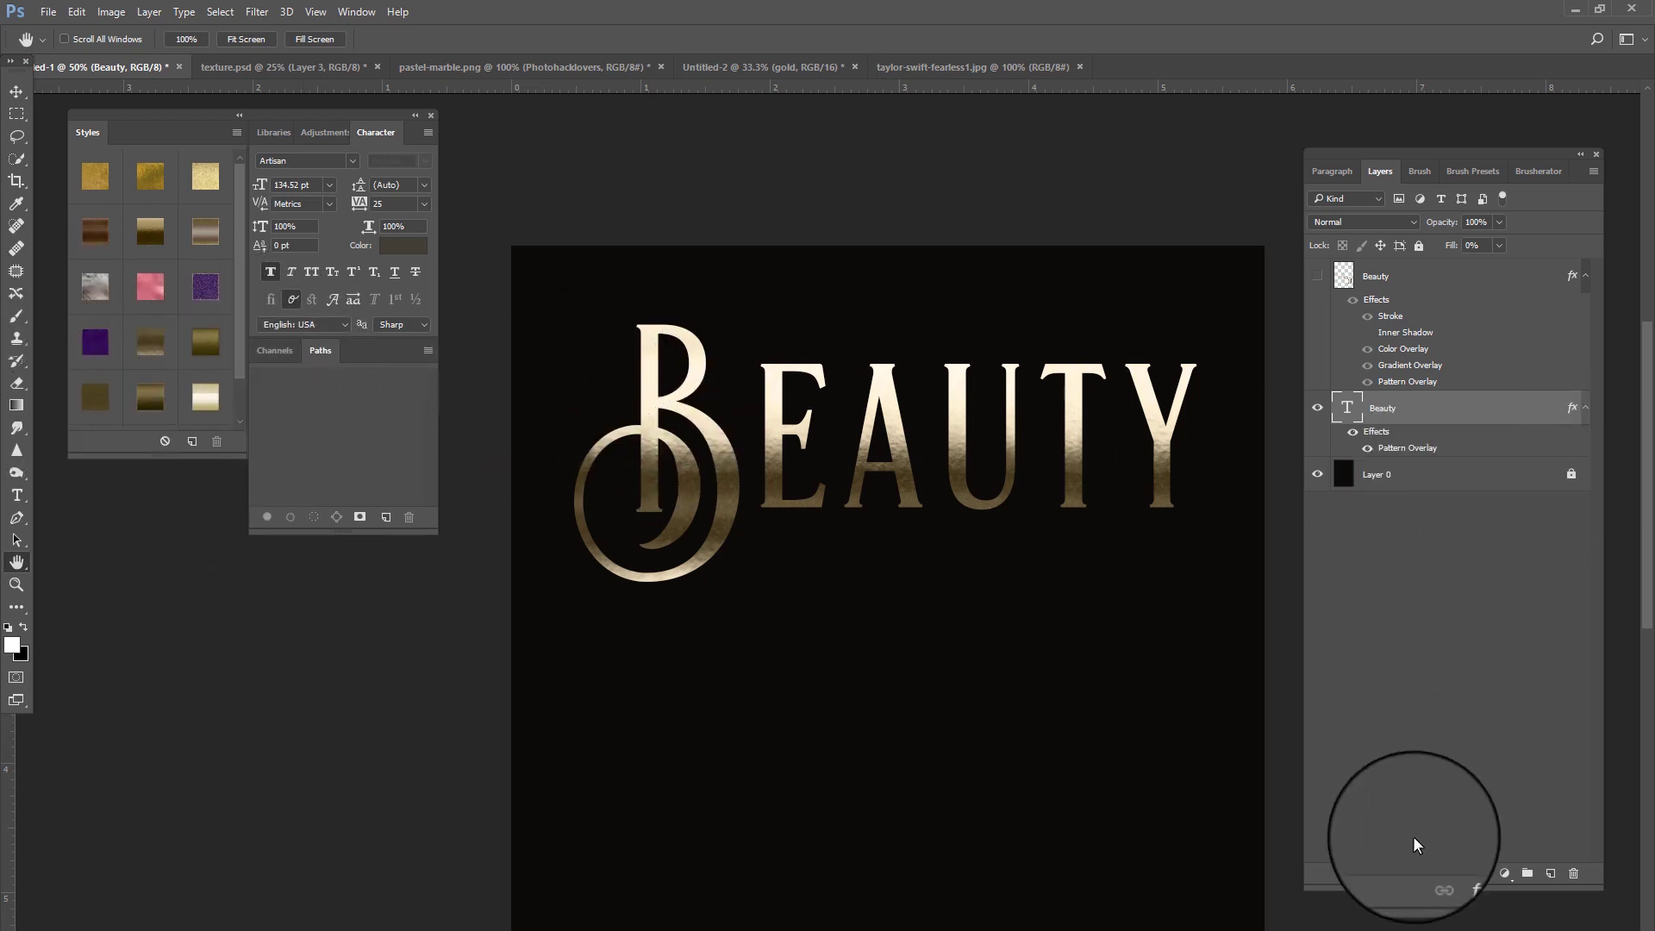
click(1458, 873)
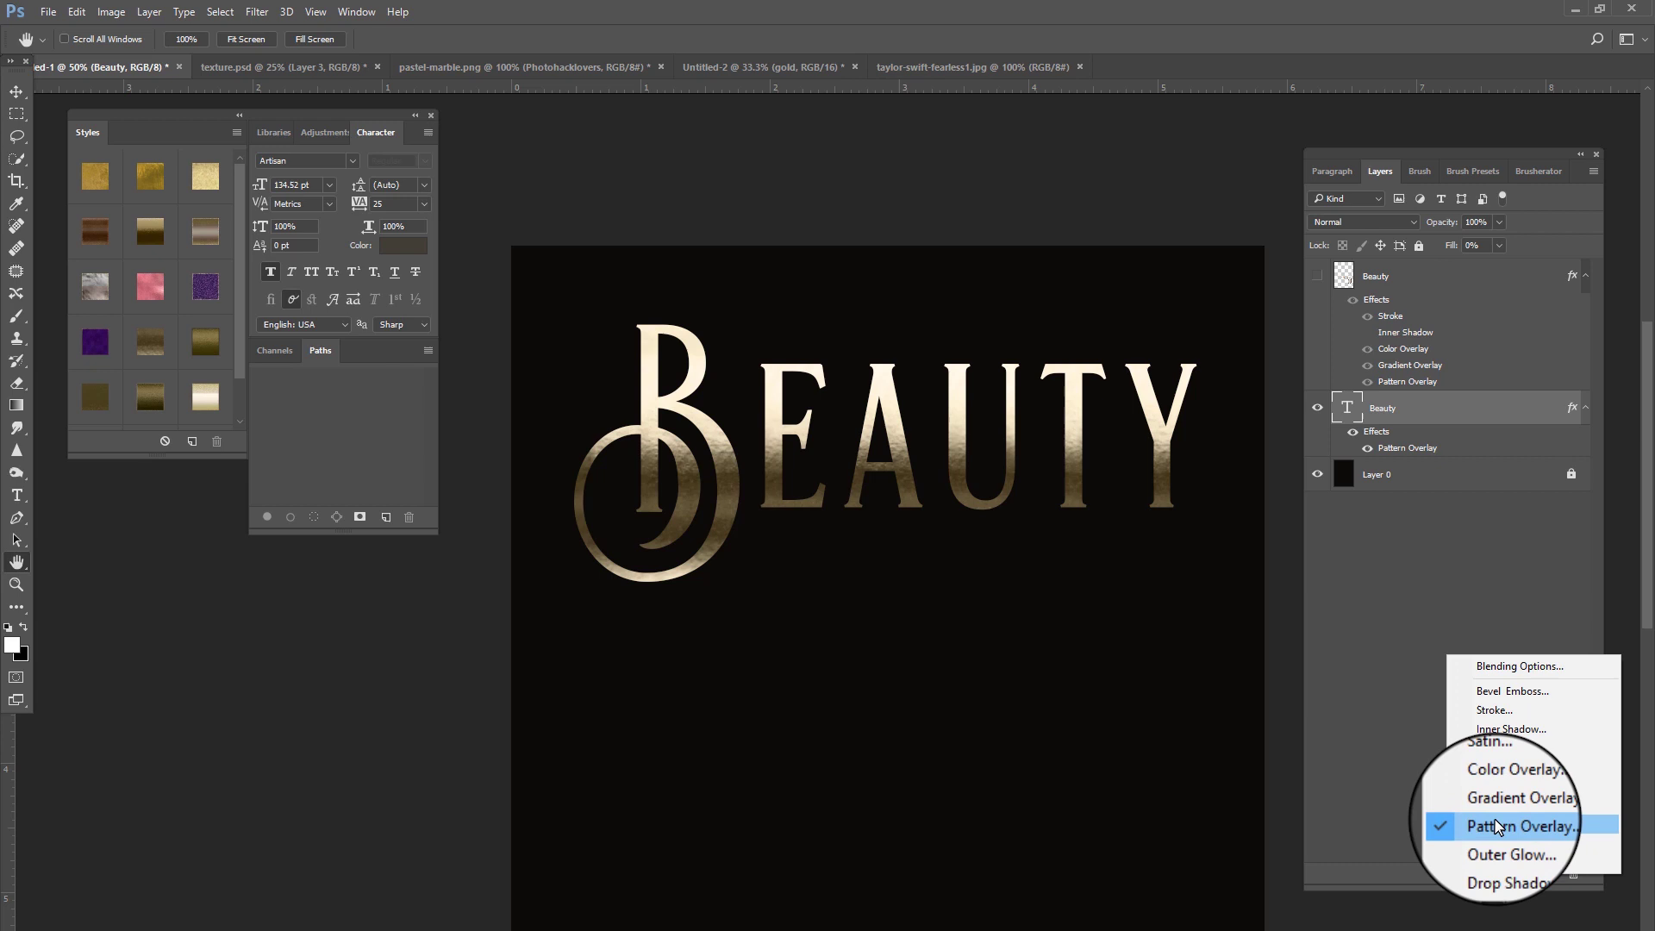
click(1379, 412)
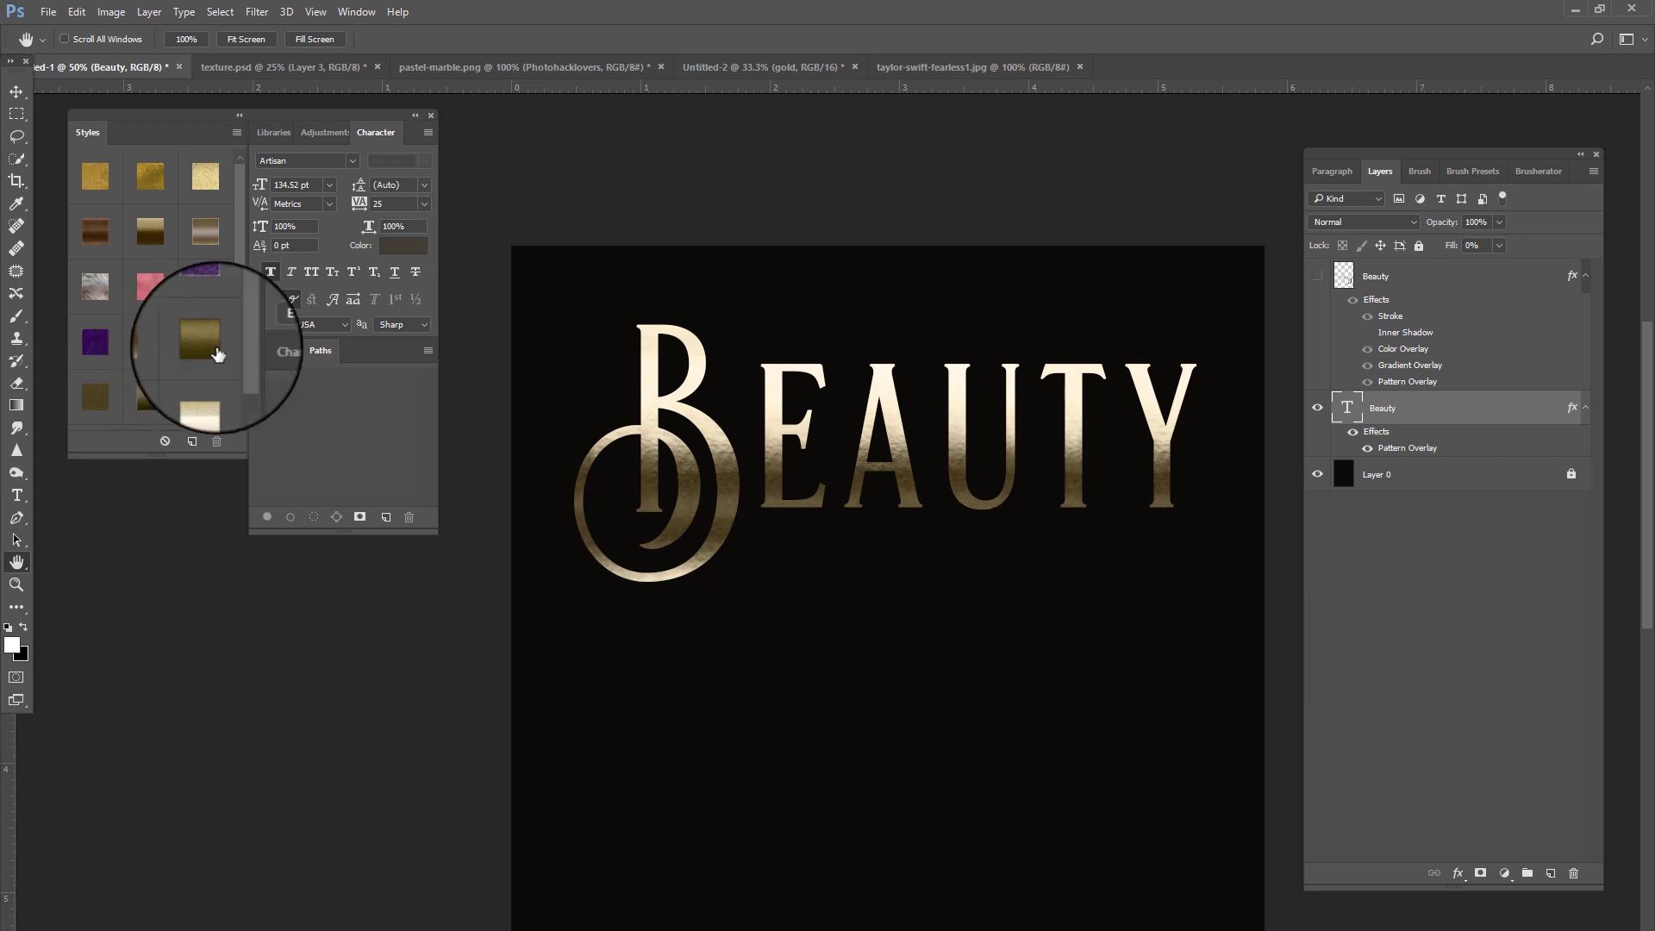
Step: Reapply the cream-gold pattern style to BEAUTY and adjust its Pattern Overlay settings
click(204, 392)
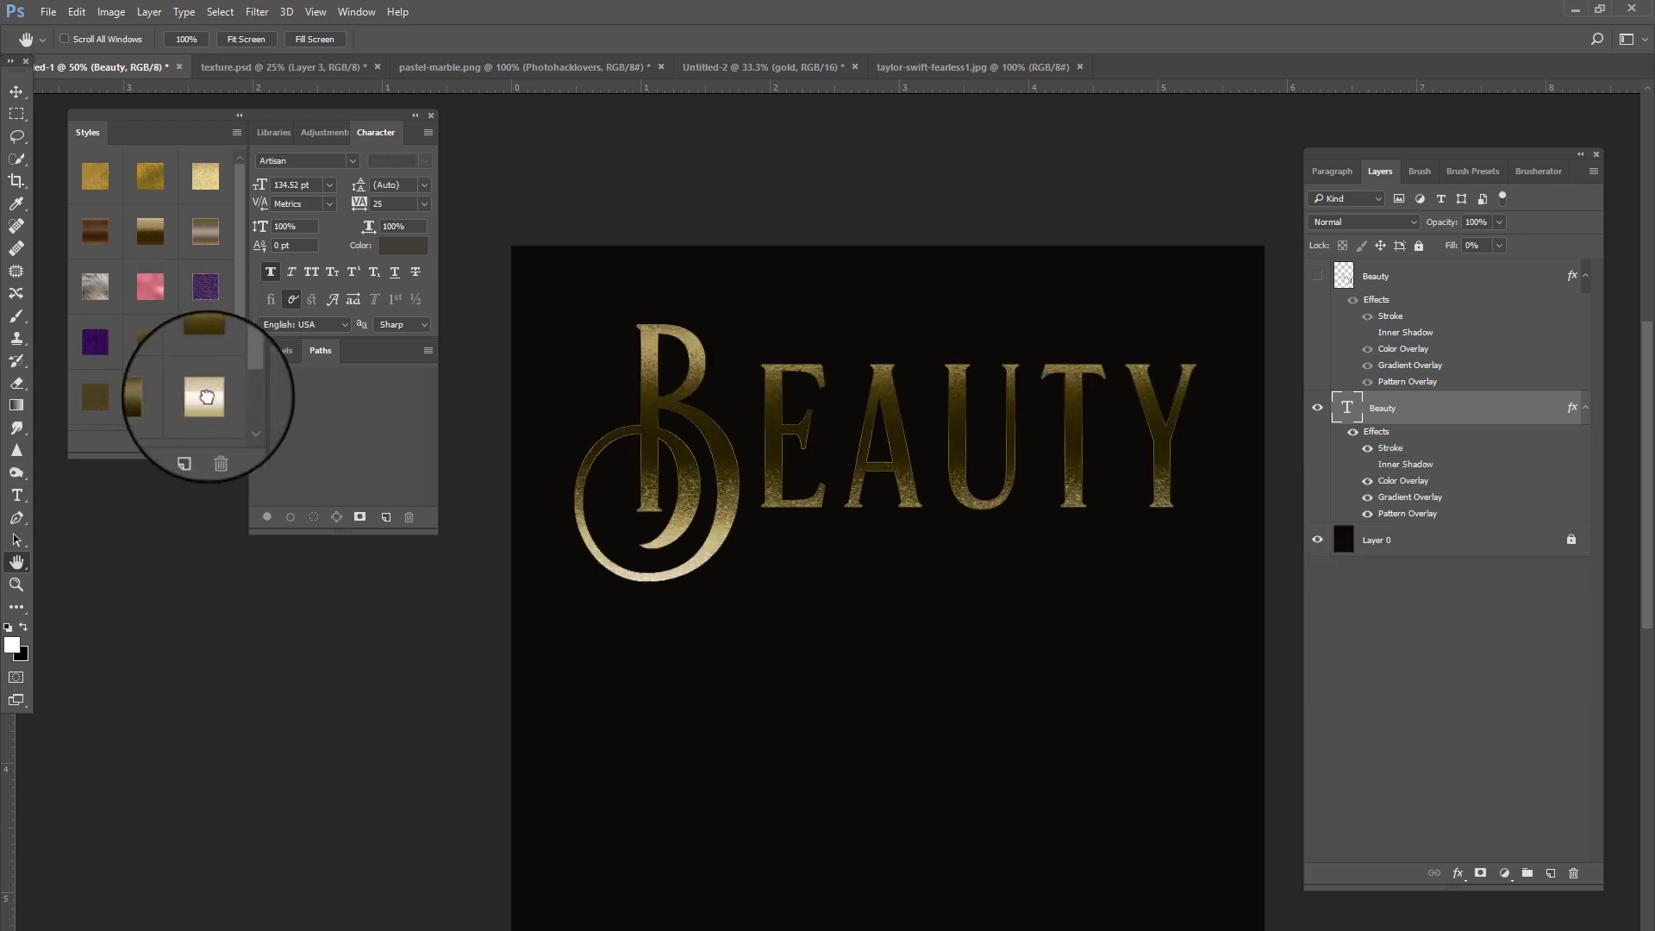
click(151, 344)
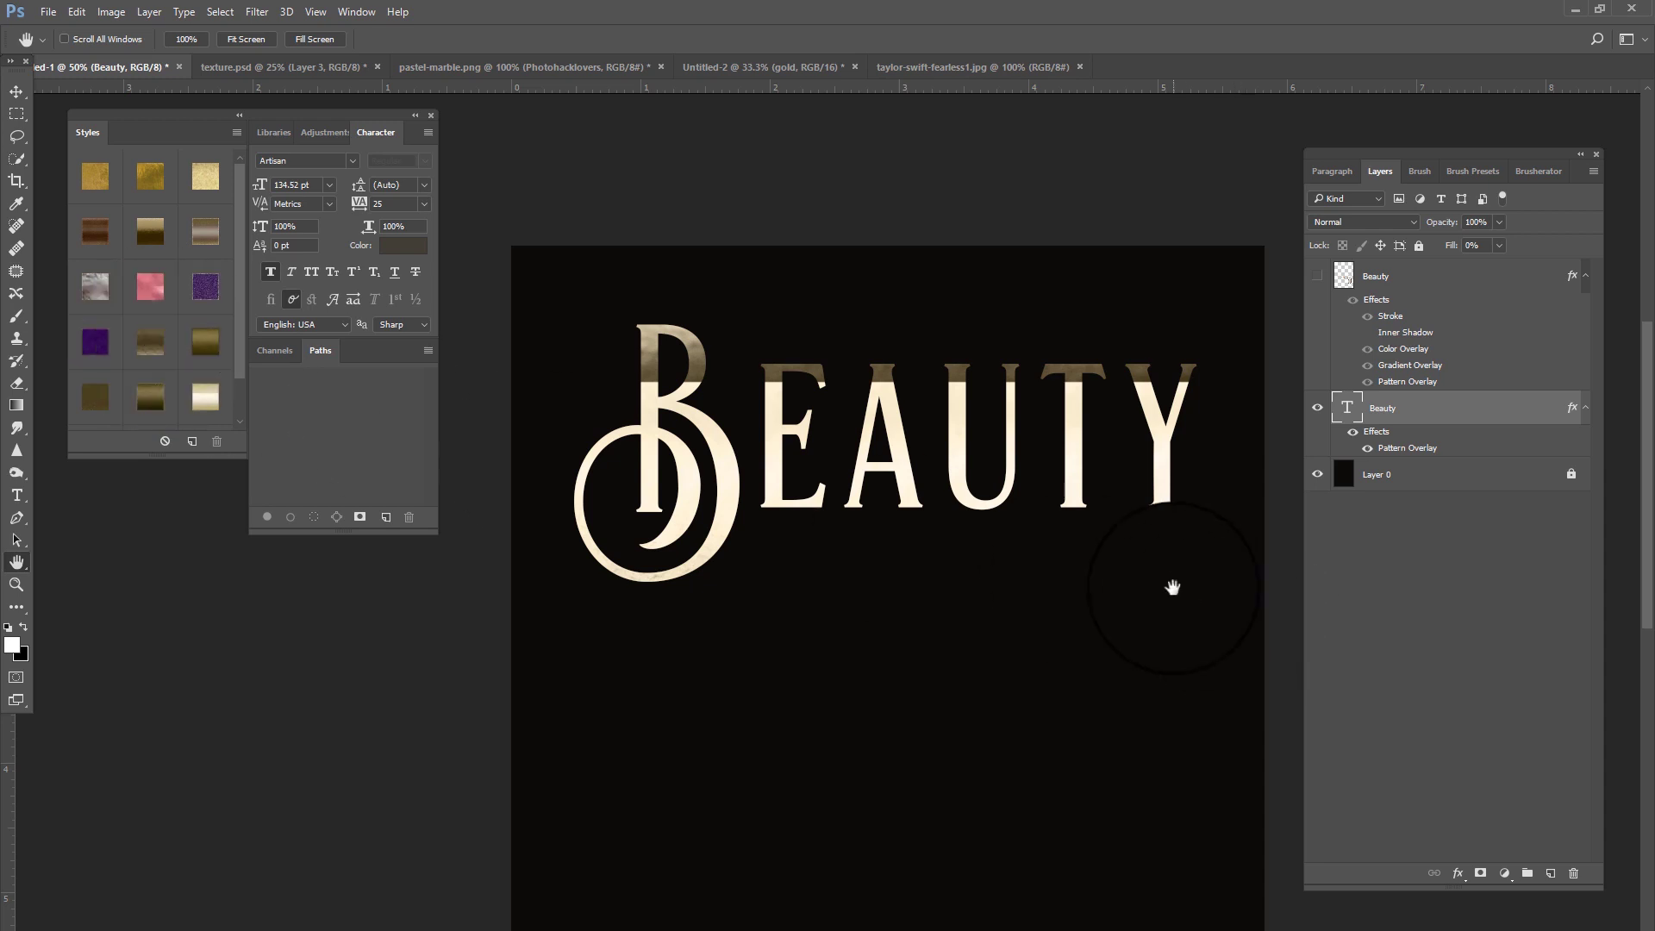
click(1457, 873)
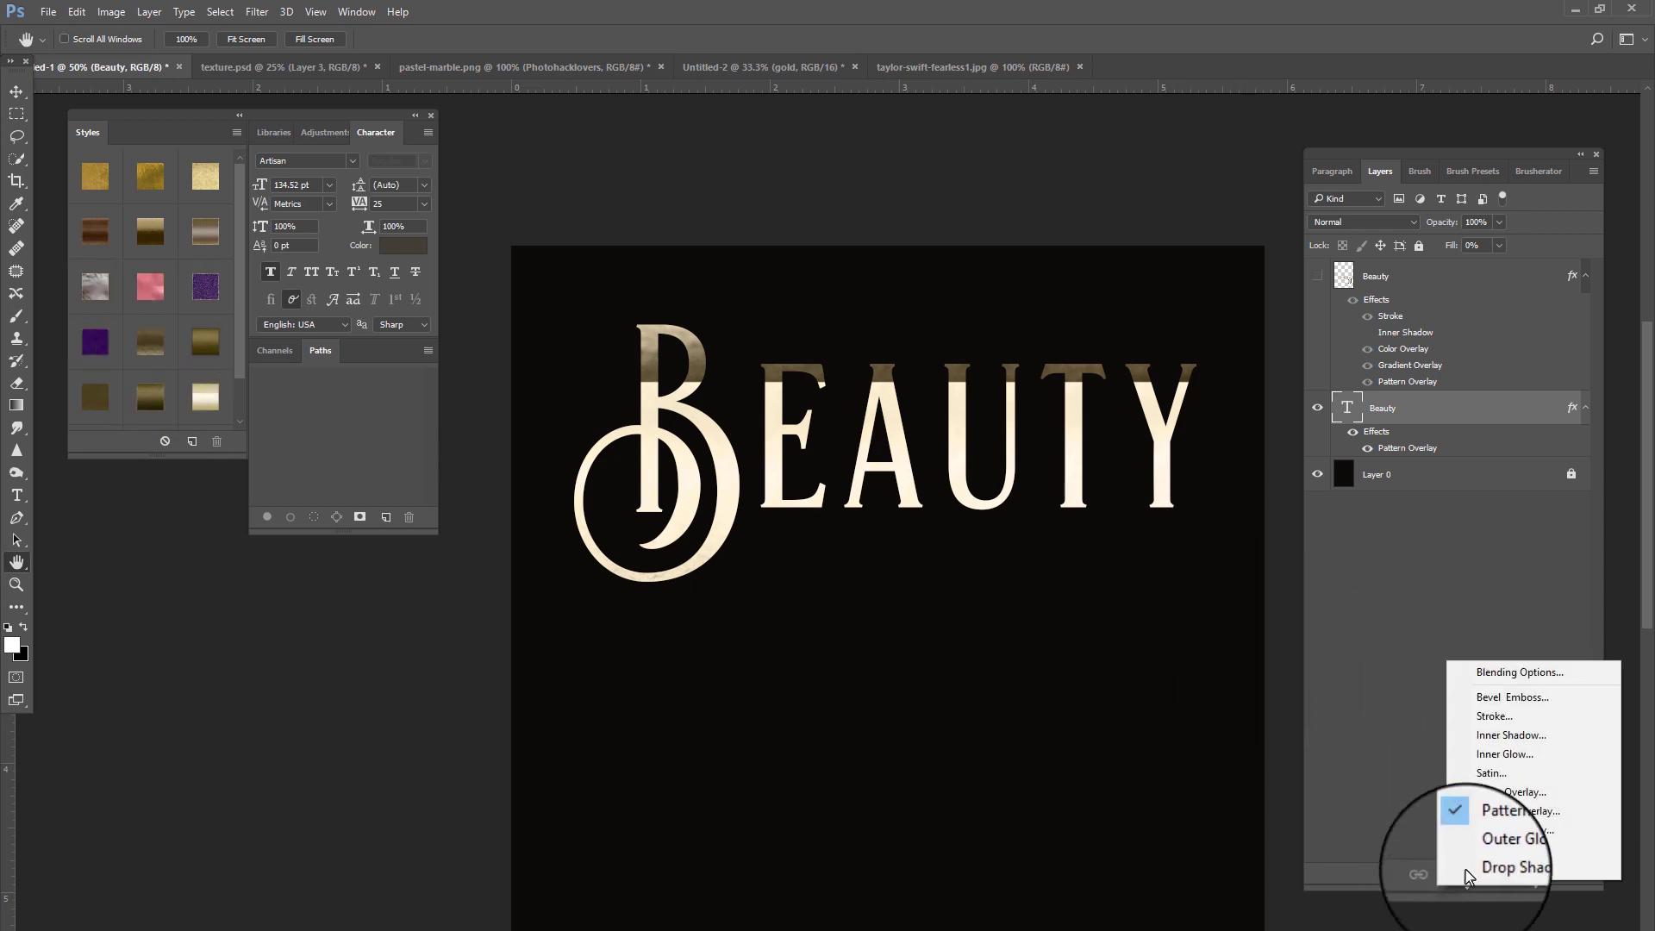
click(1512, 830)
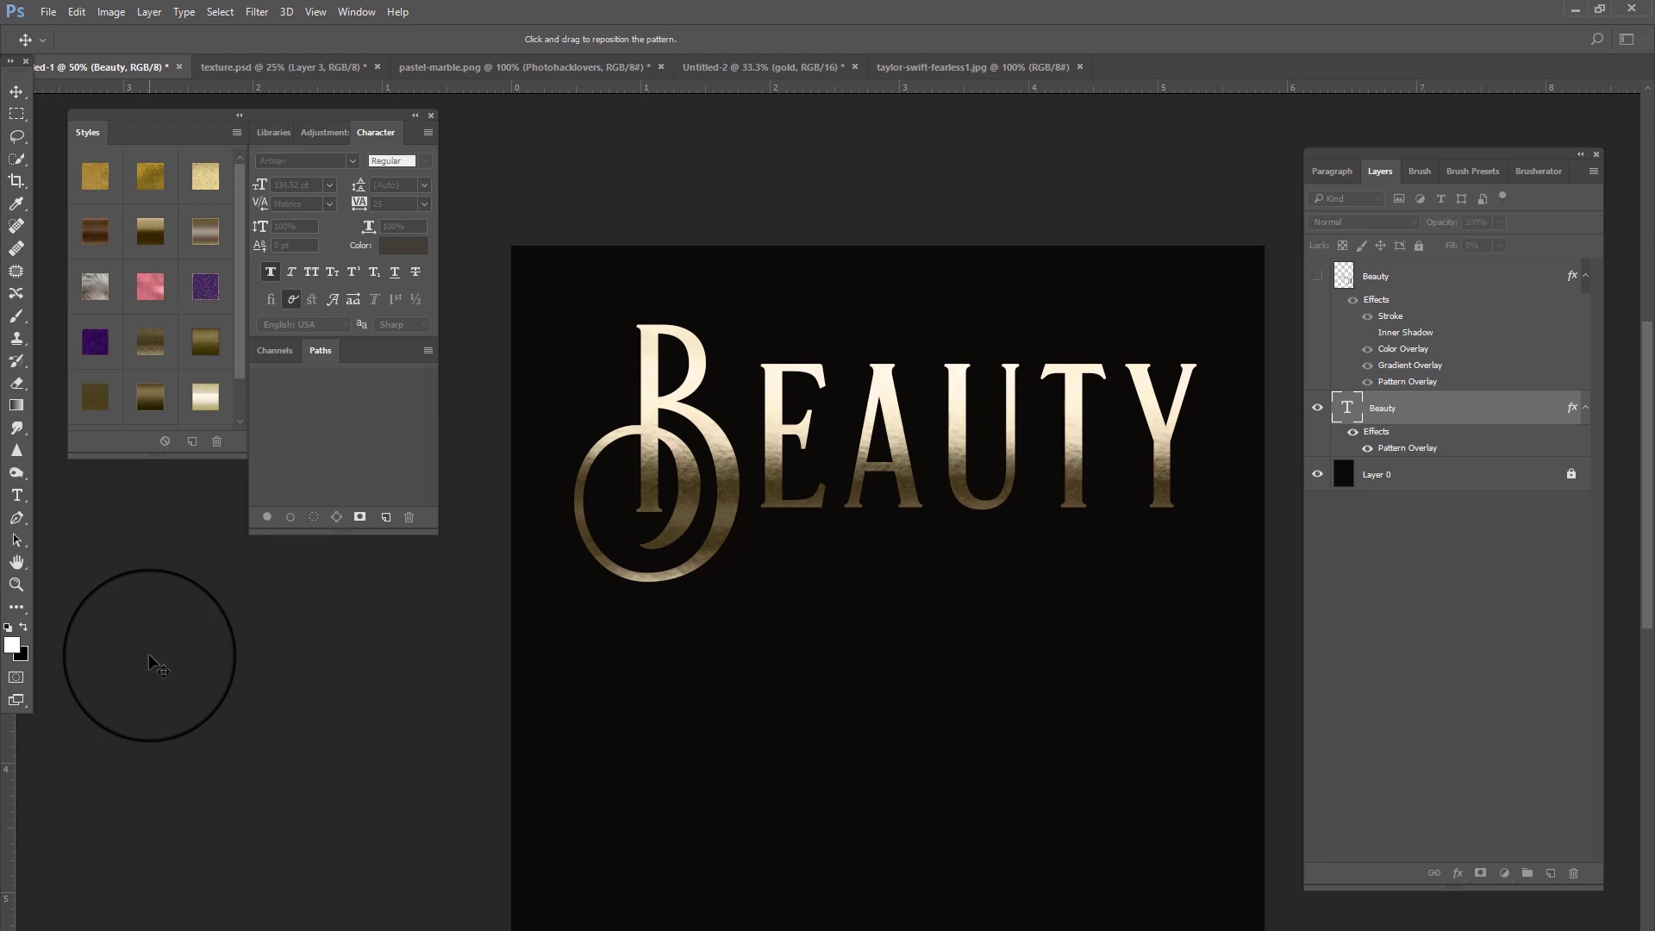
key(h)
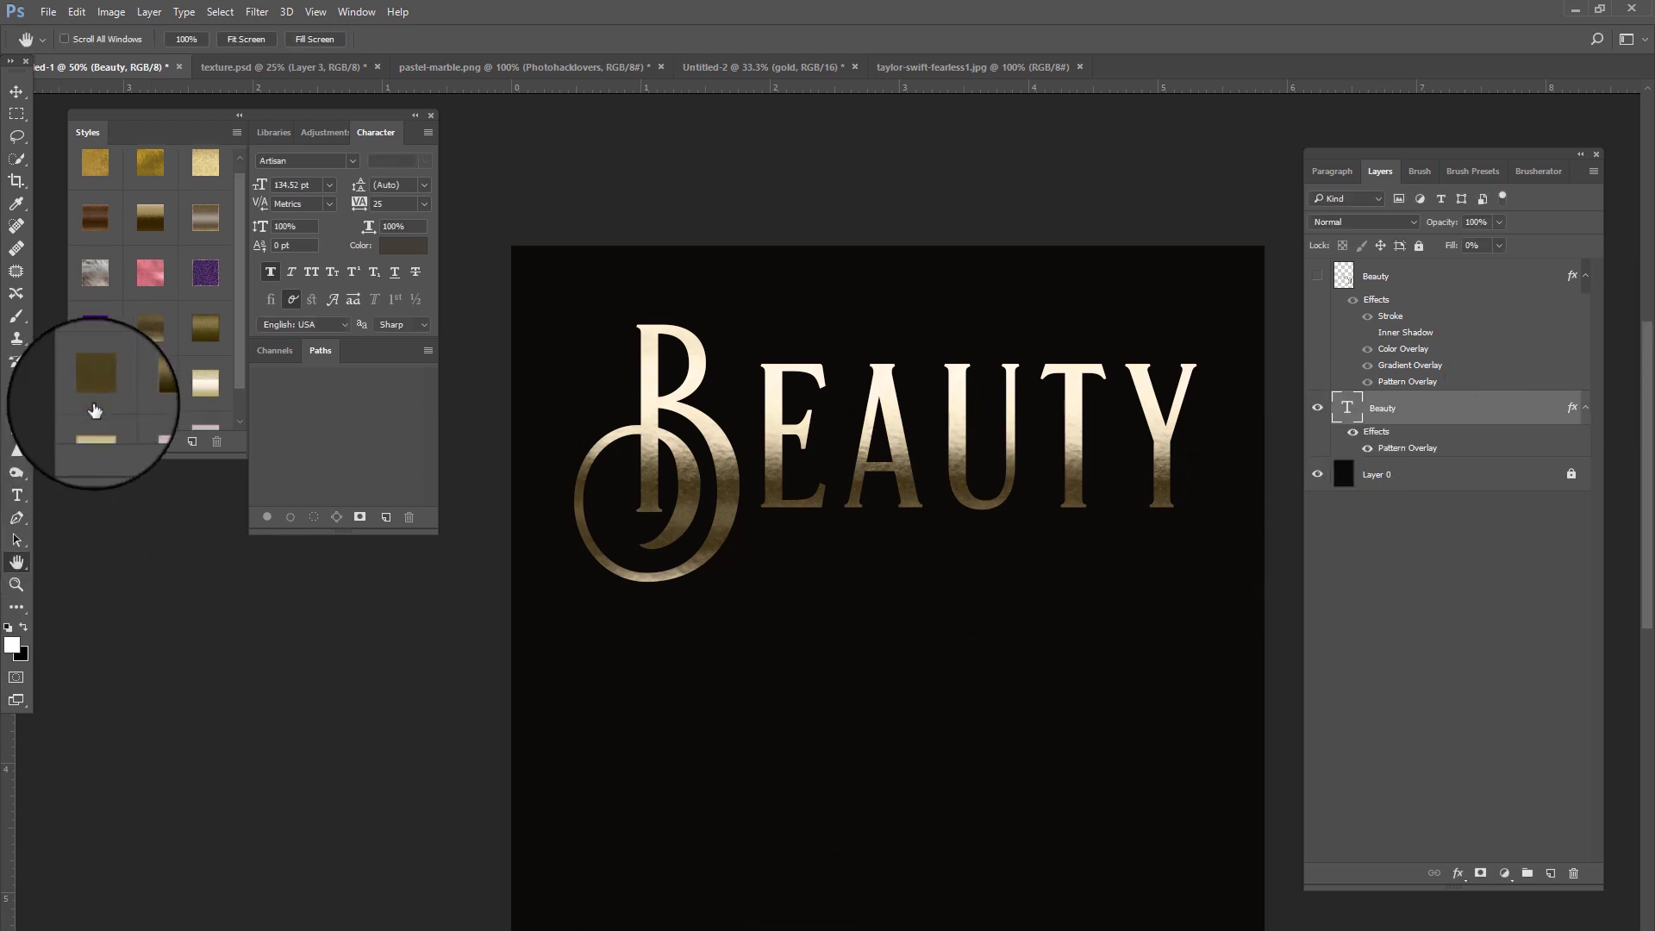
Step: Try brighter, darker and textured gold styles on BEAUTY, ending on the bright gold style
scroll(97, 393, down, 1)
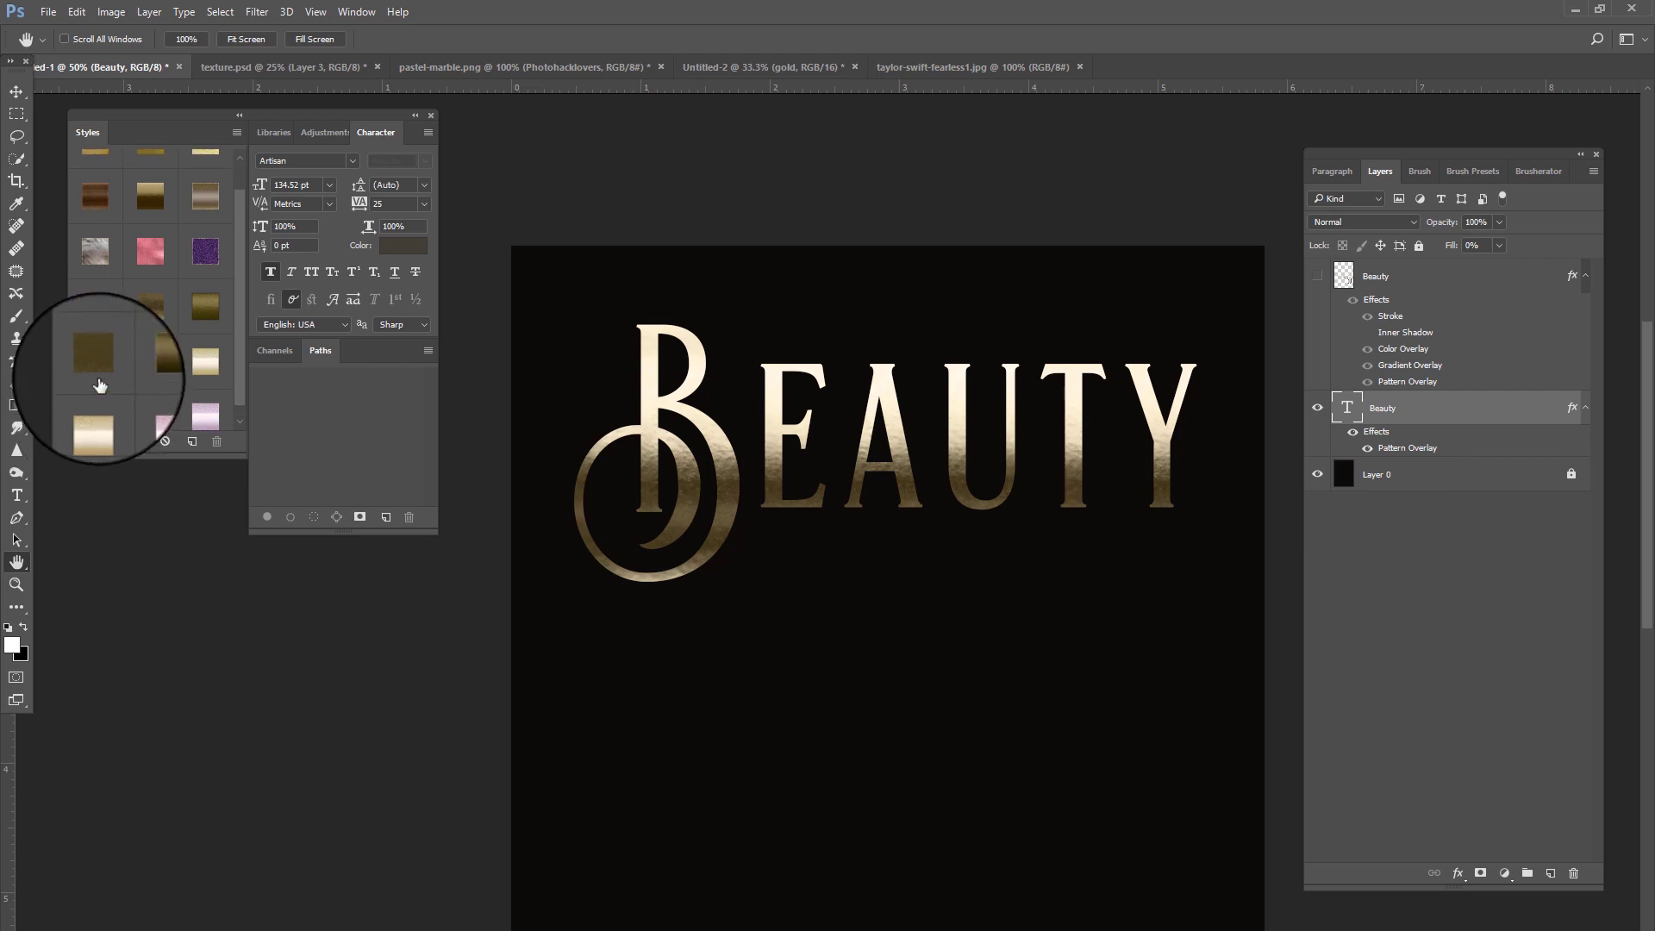
click(147, 307)
click(188, 306)
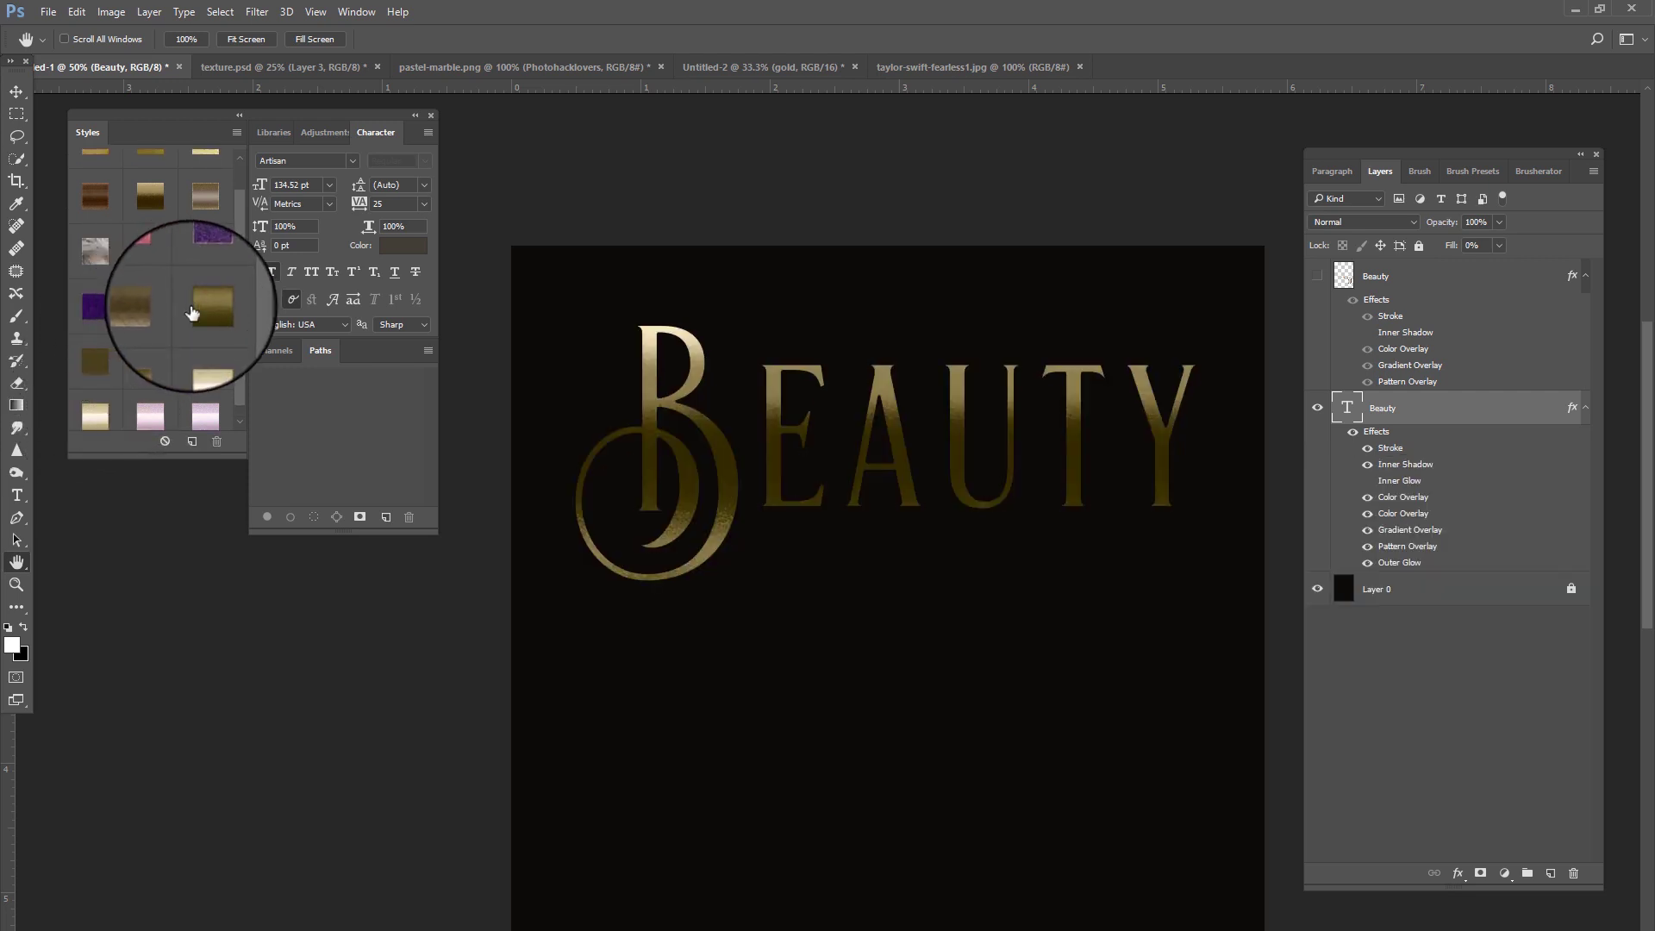
click(91, 362)
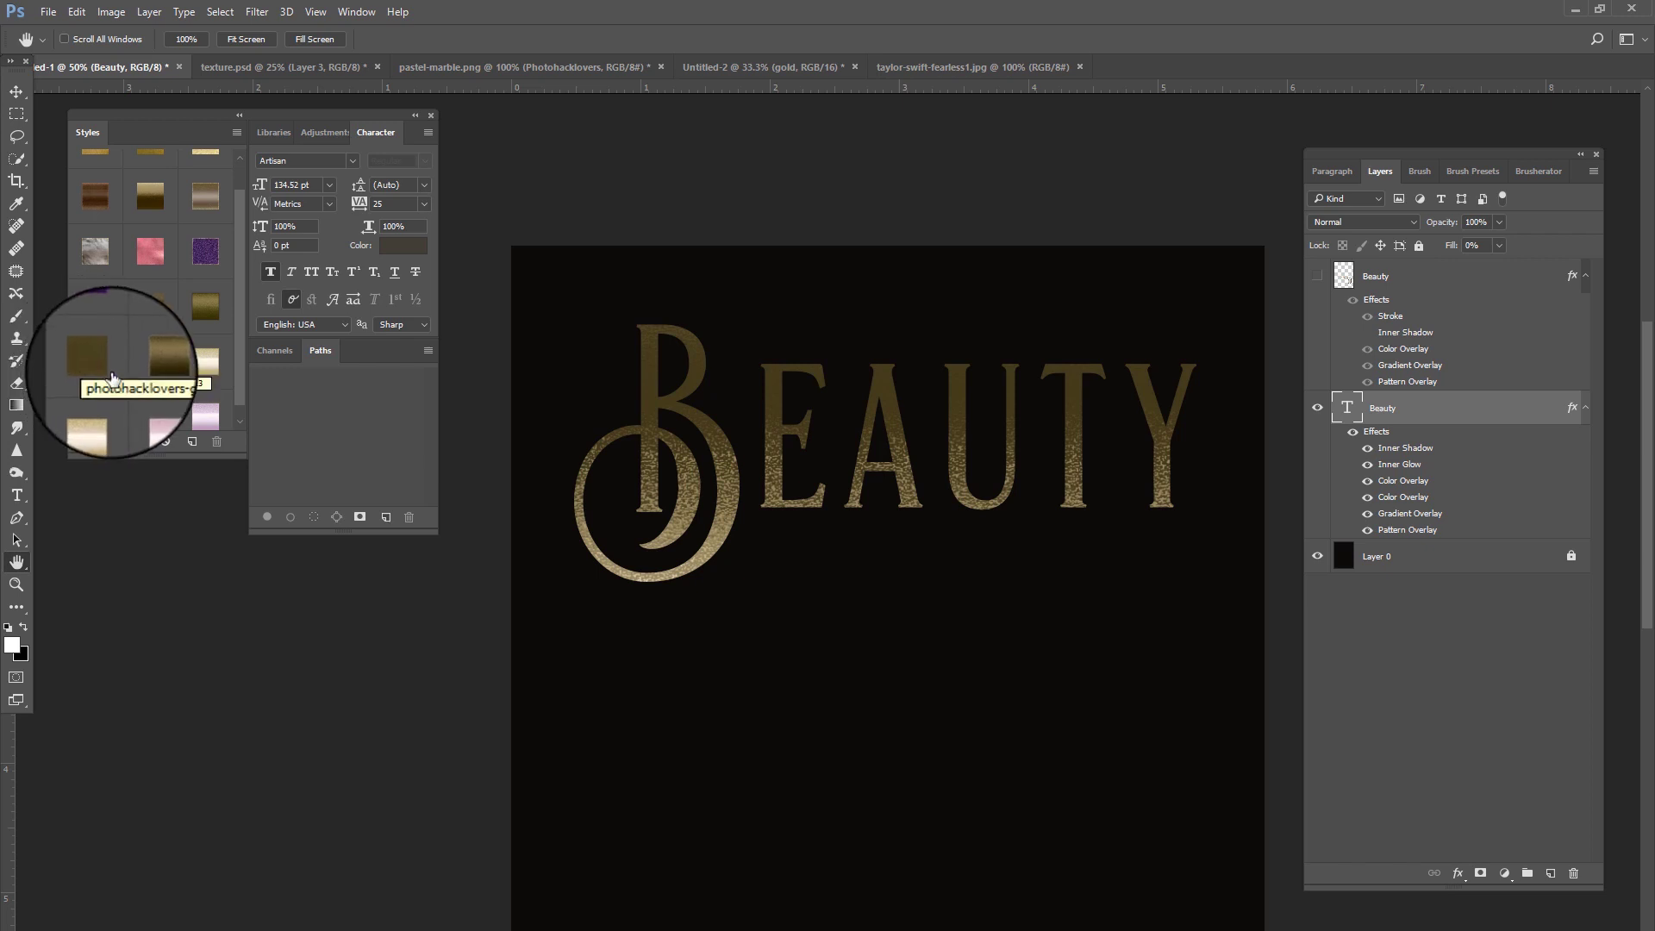
click(157, 363)
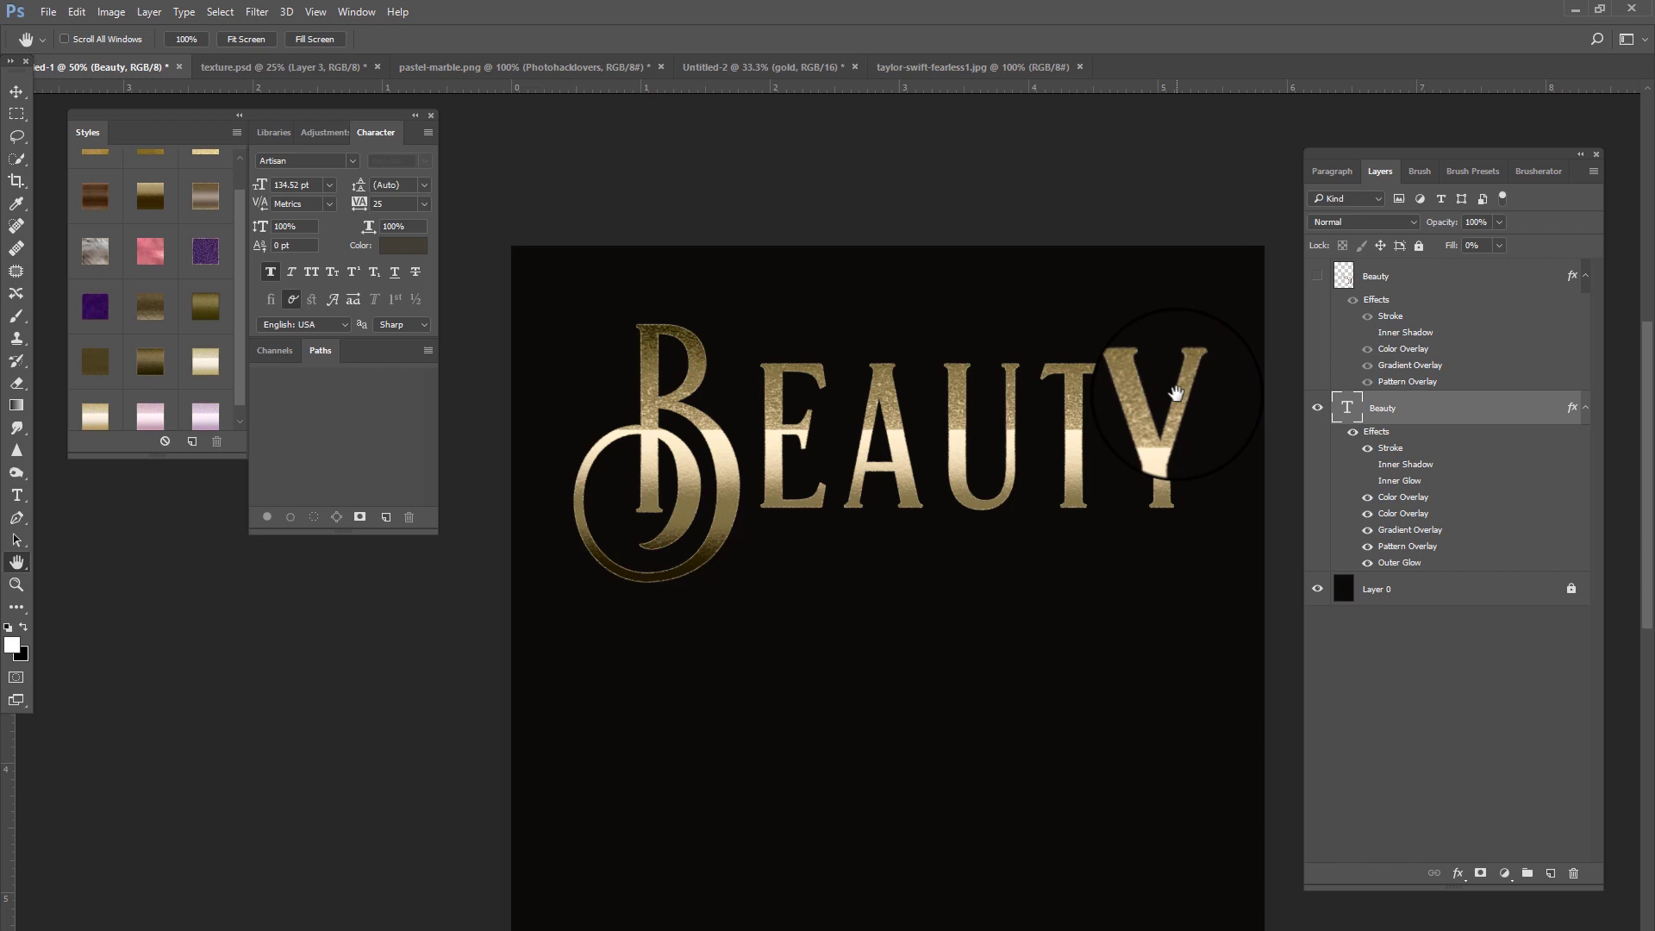
Step: Shift the Pattern Overlay texture inside BEAUTY so letters gleam pale gold on top
click(1457, 872)
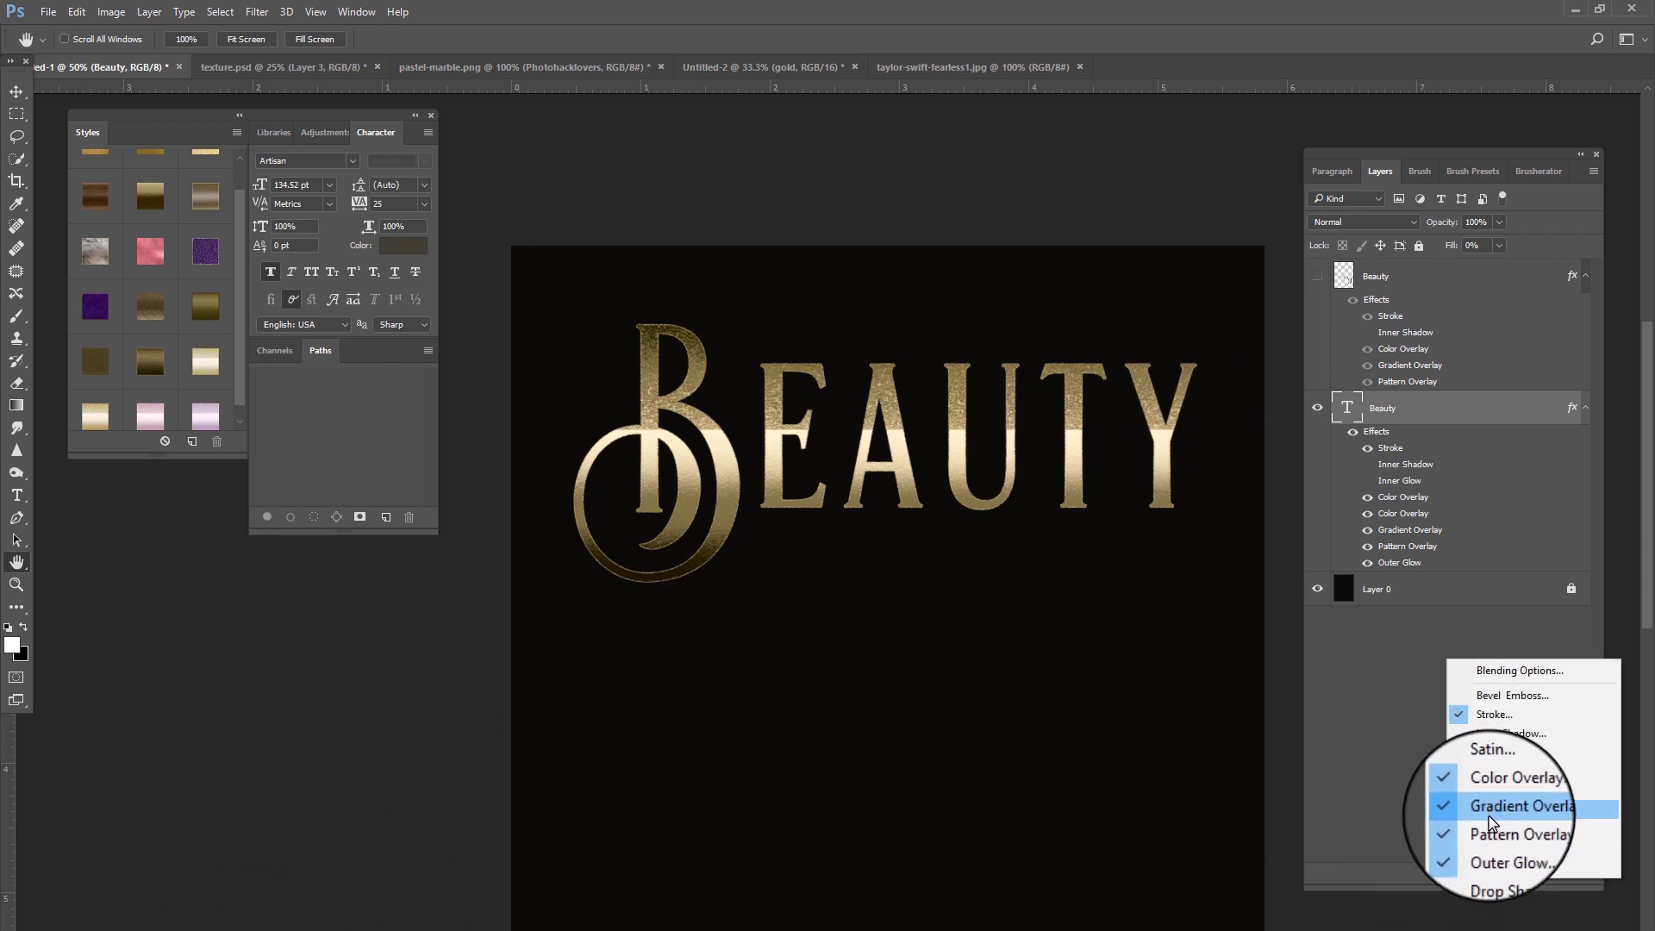
click(1491, 826)
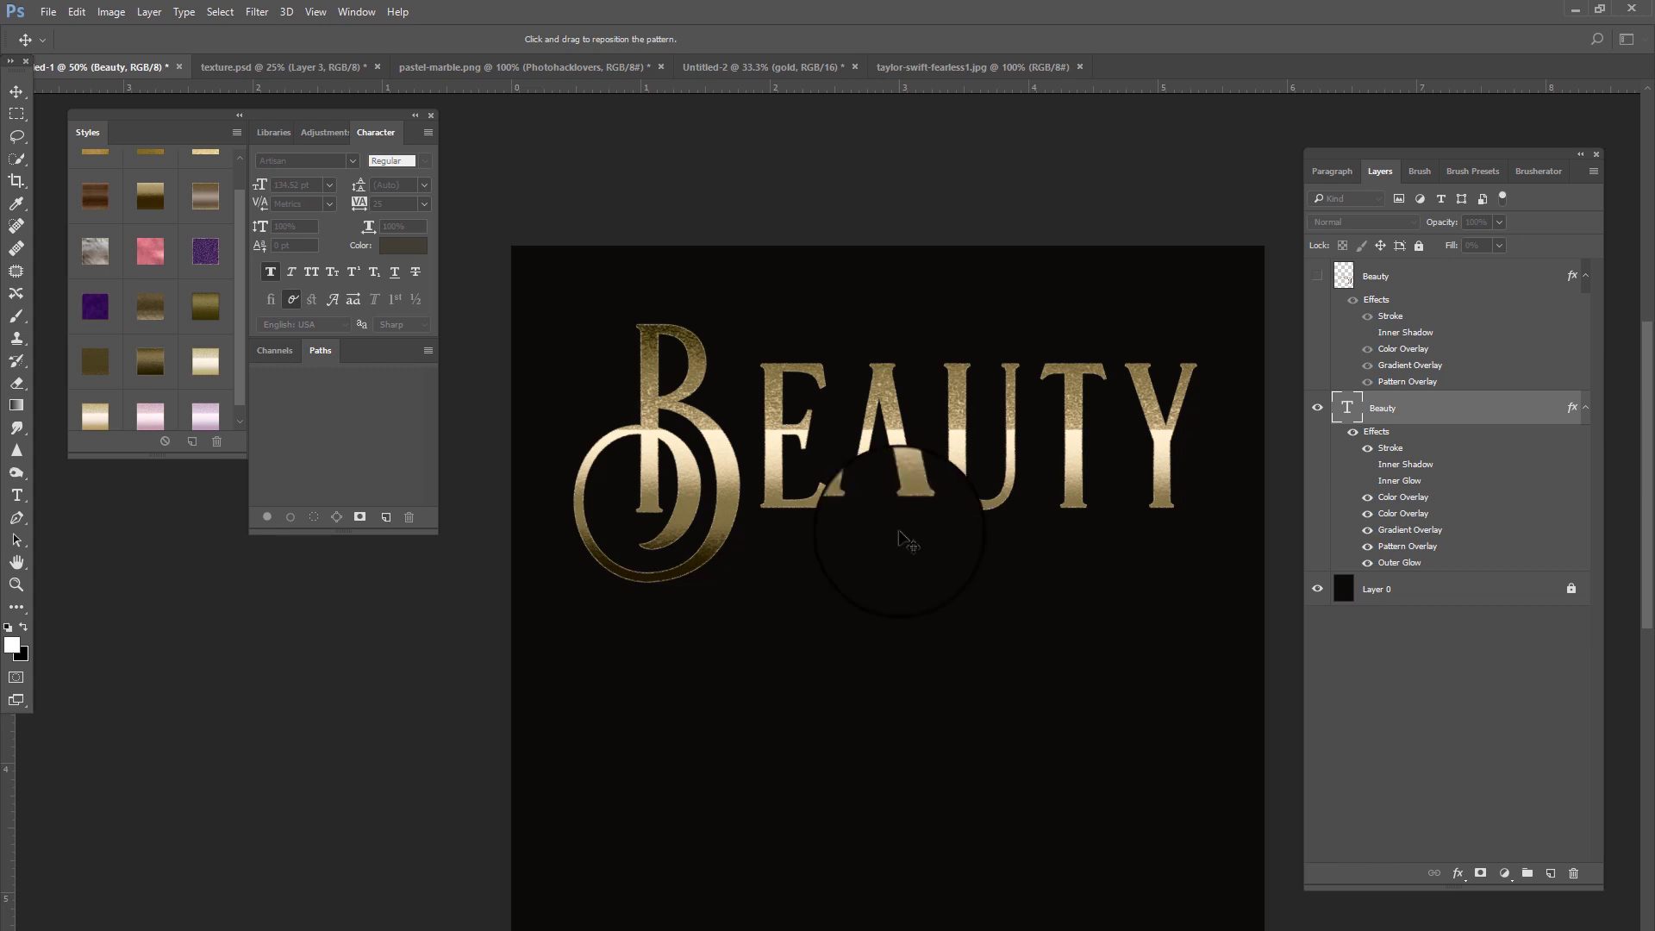
drag(905, 540, 903, 602)
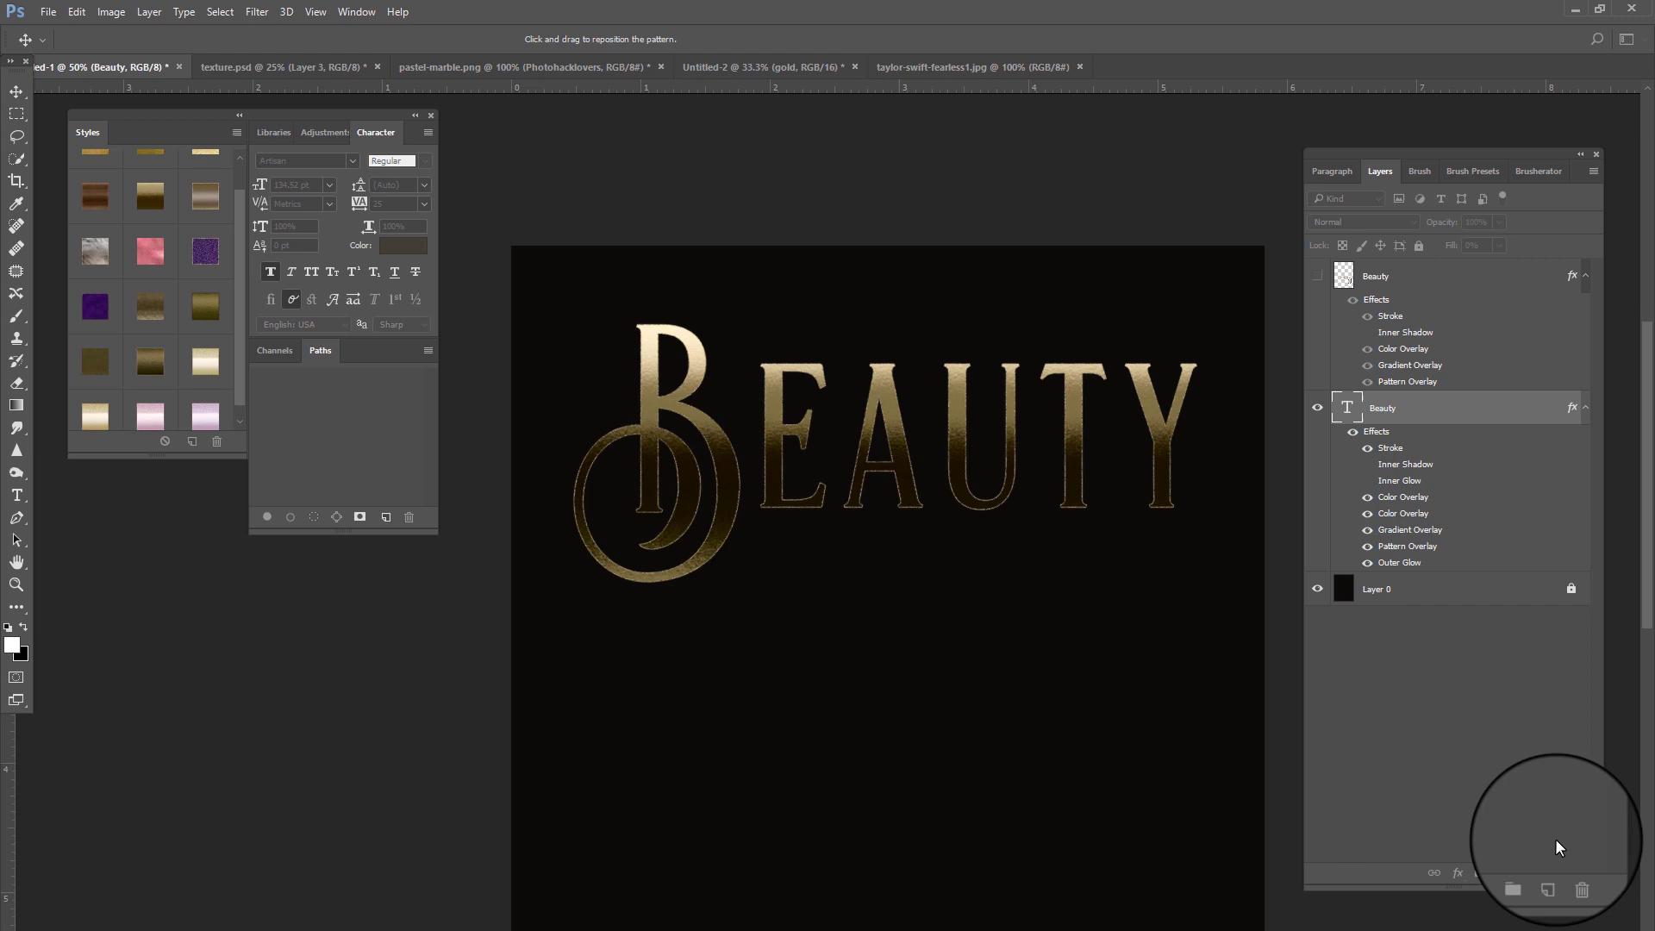
key(h)
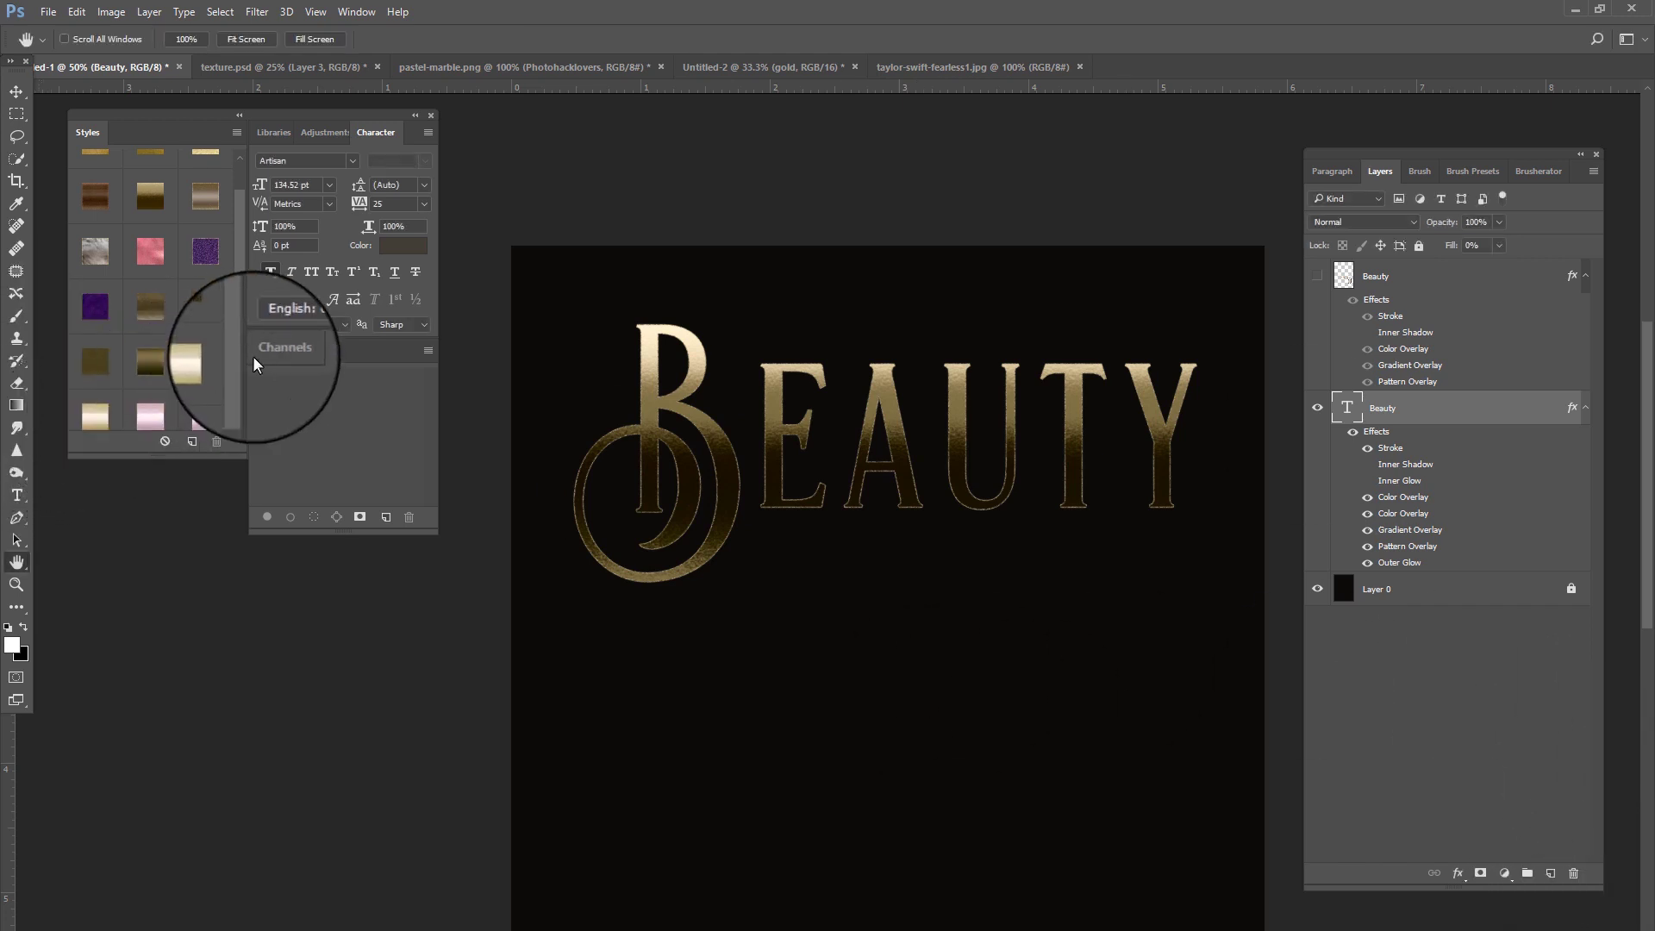
Step: Try another textured gold, then cream and rose-pink styles on BEAUTY, ending on lilac glitter
click(205, 362)
scroll(78, 354, down, 1)
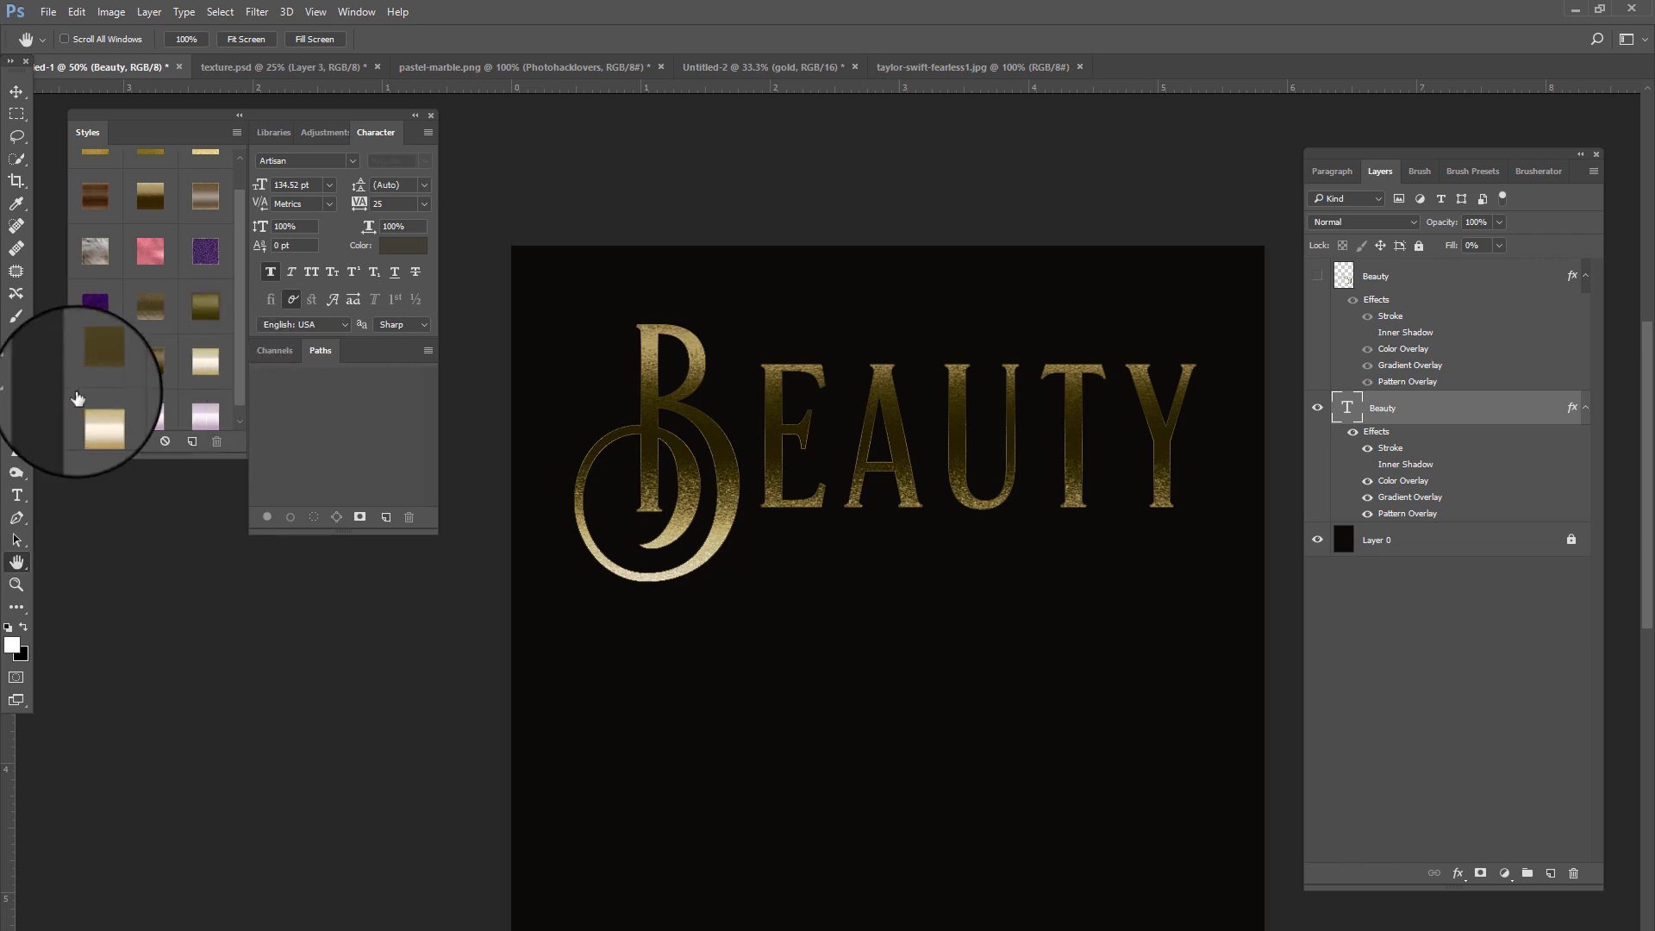
click(87, 398)
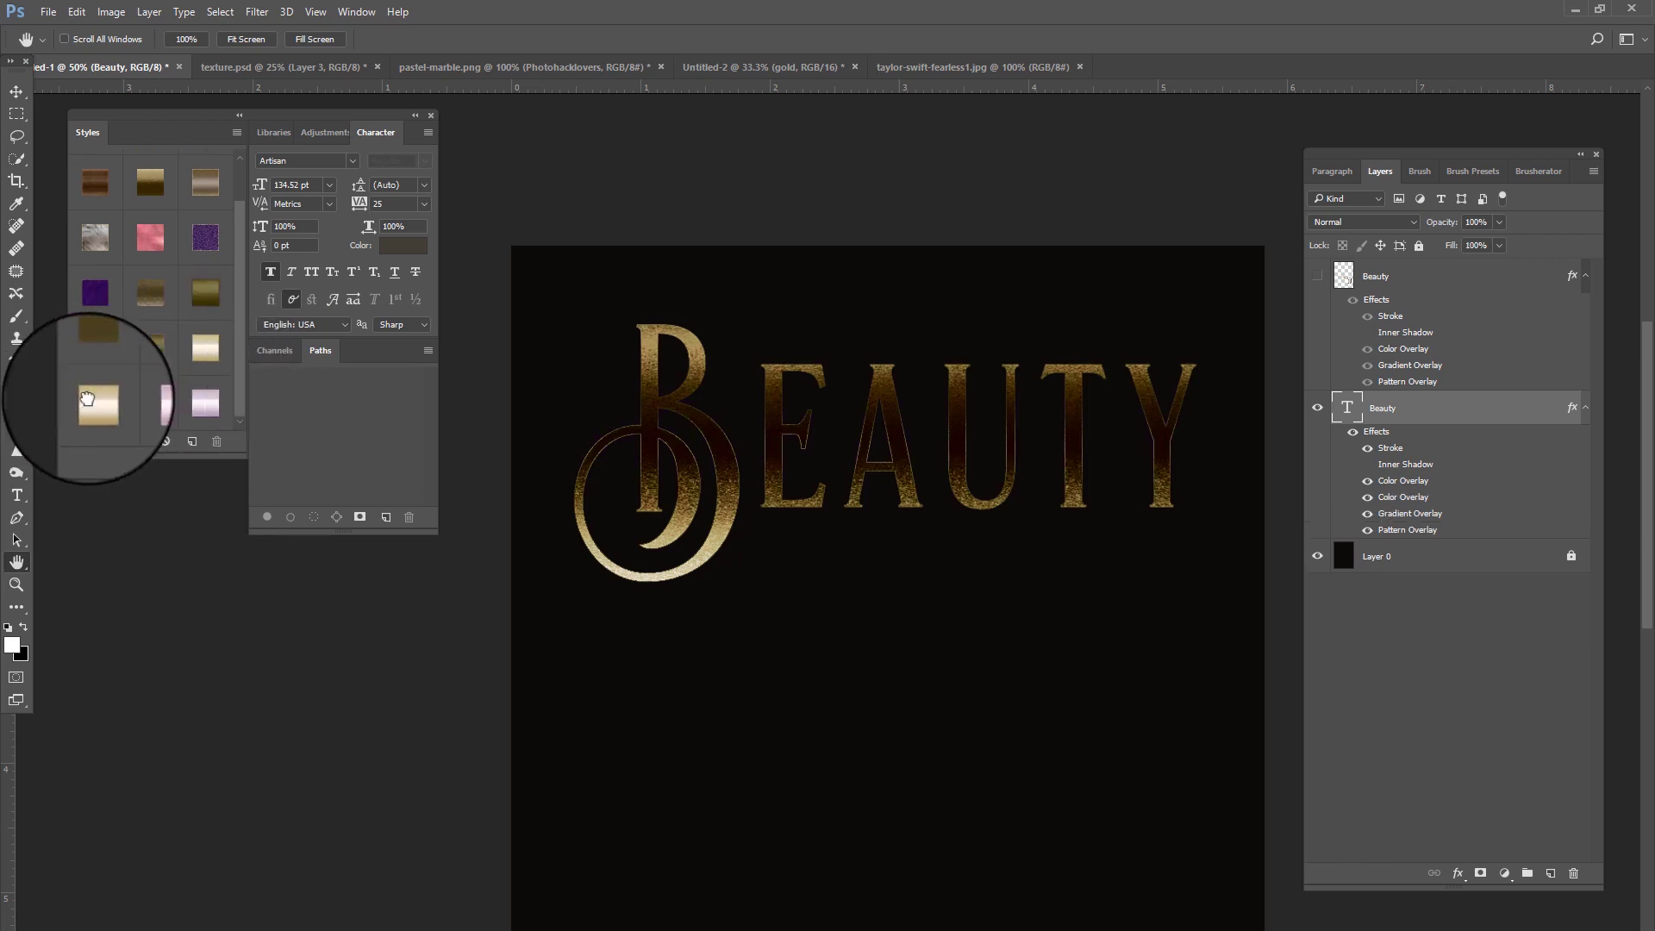
click(152, 403)
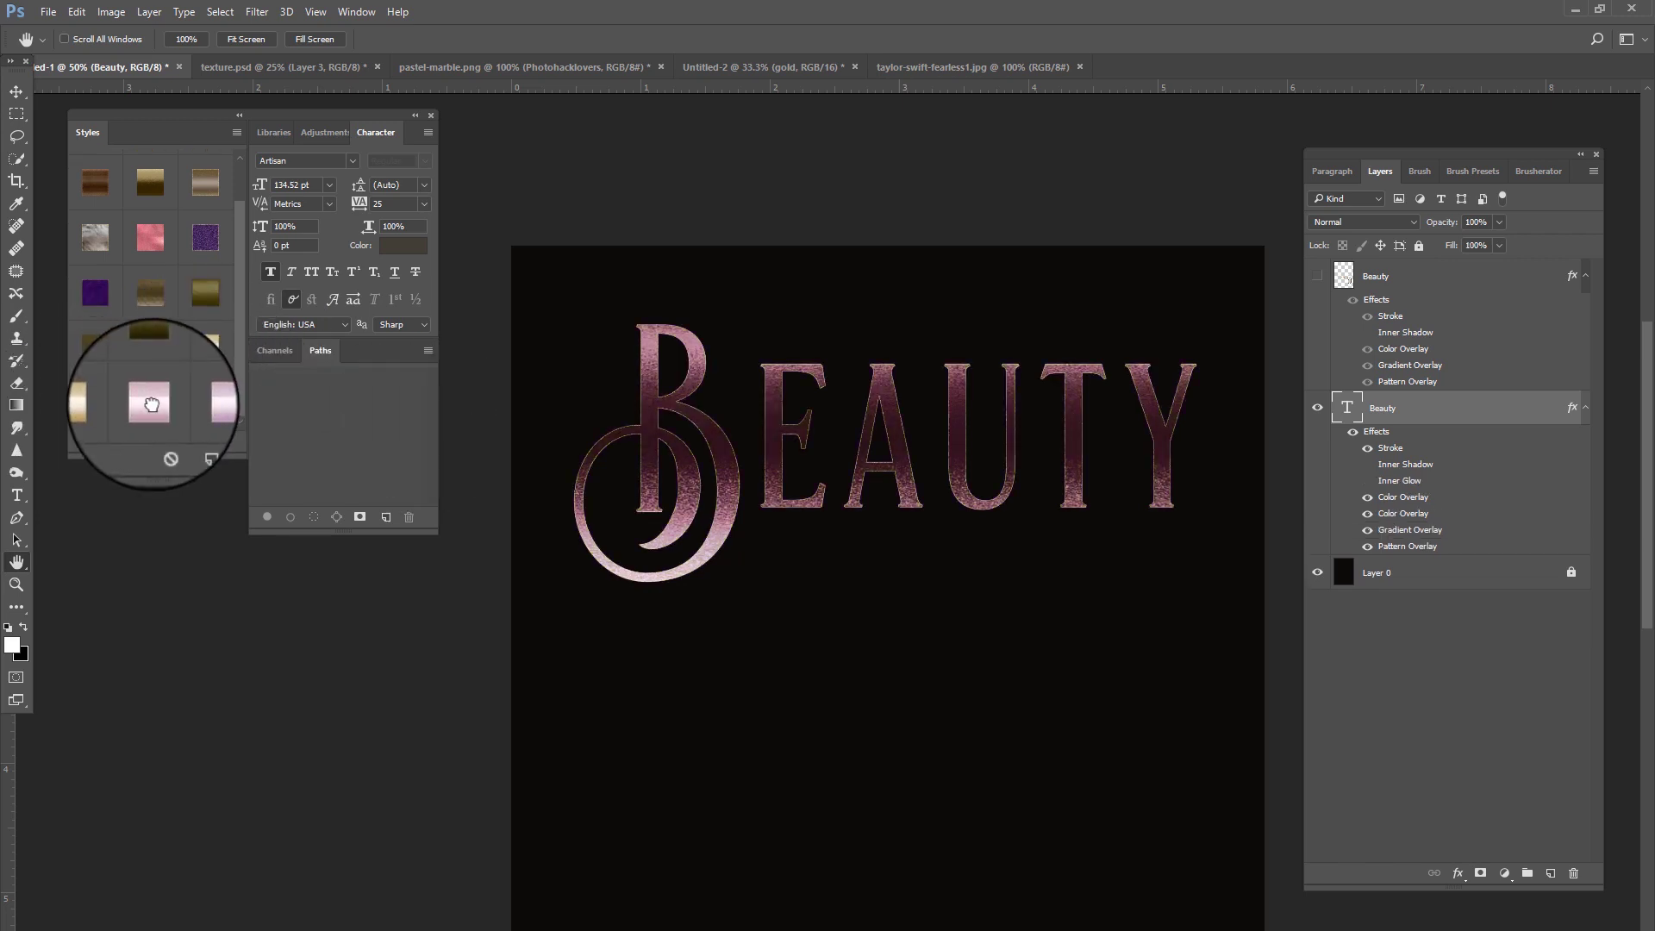
click(205, 402)
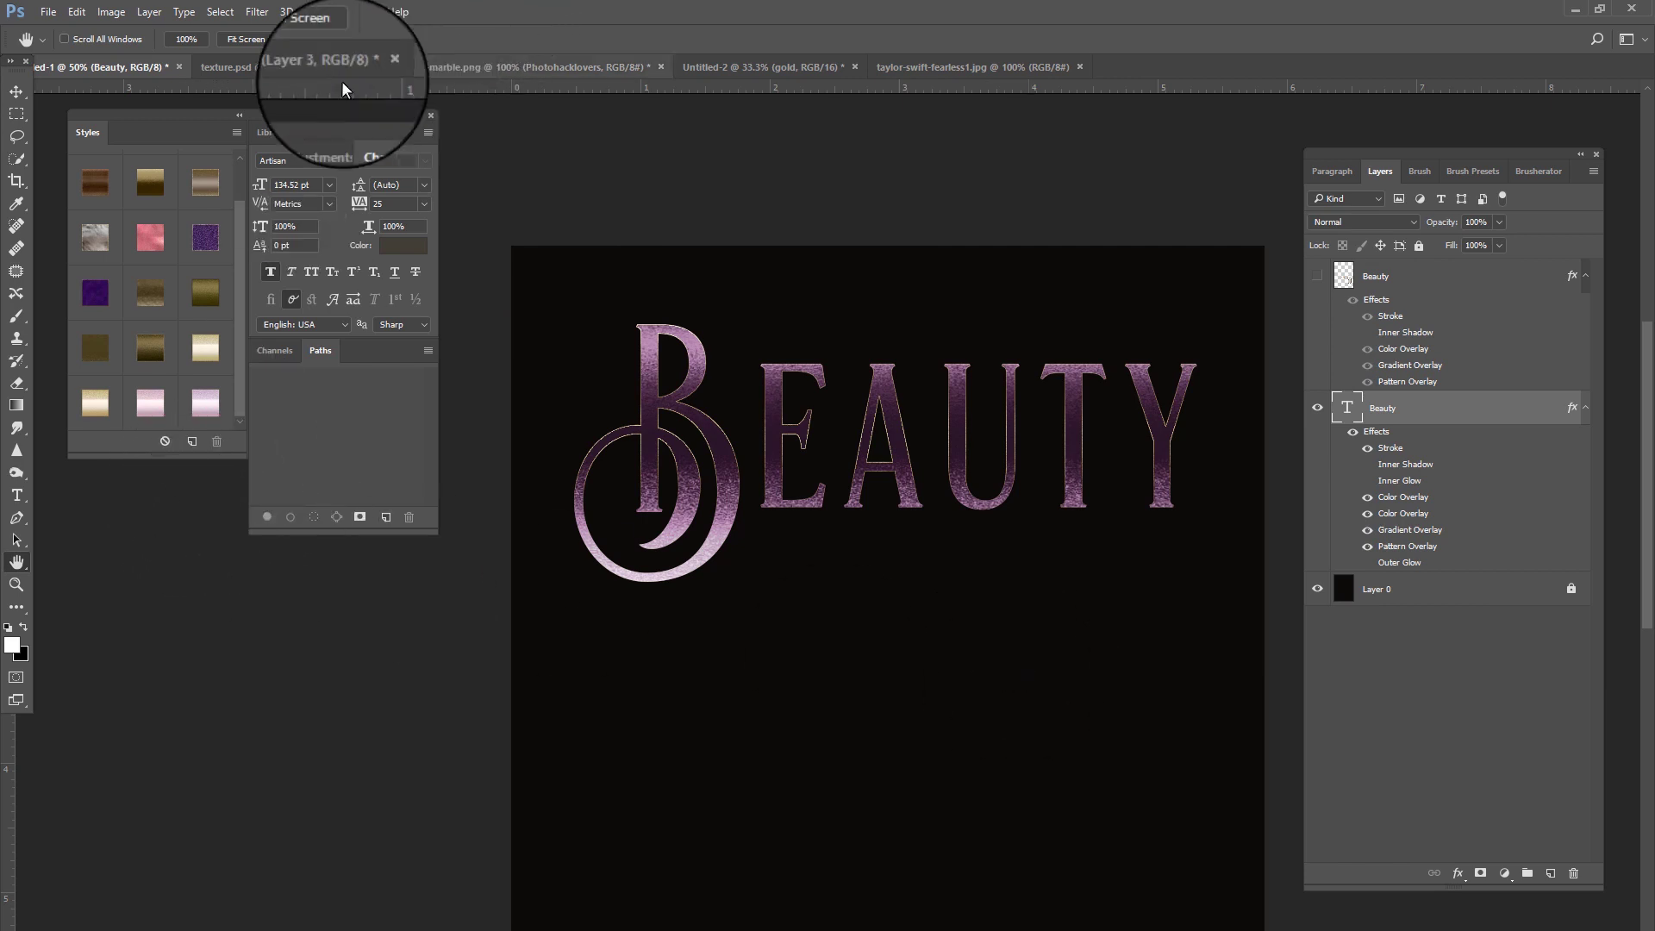
Step: Save the texture.psd gold glitter image as a new pattern named texture.psd
click(240, 65)
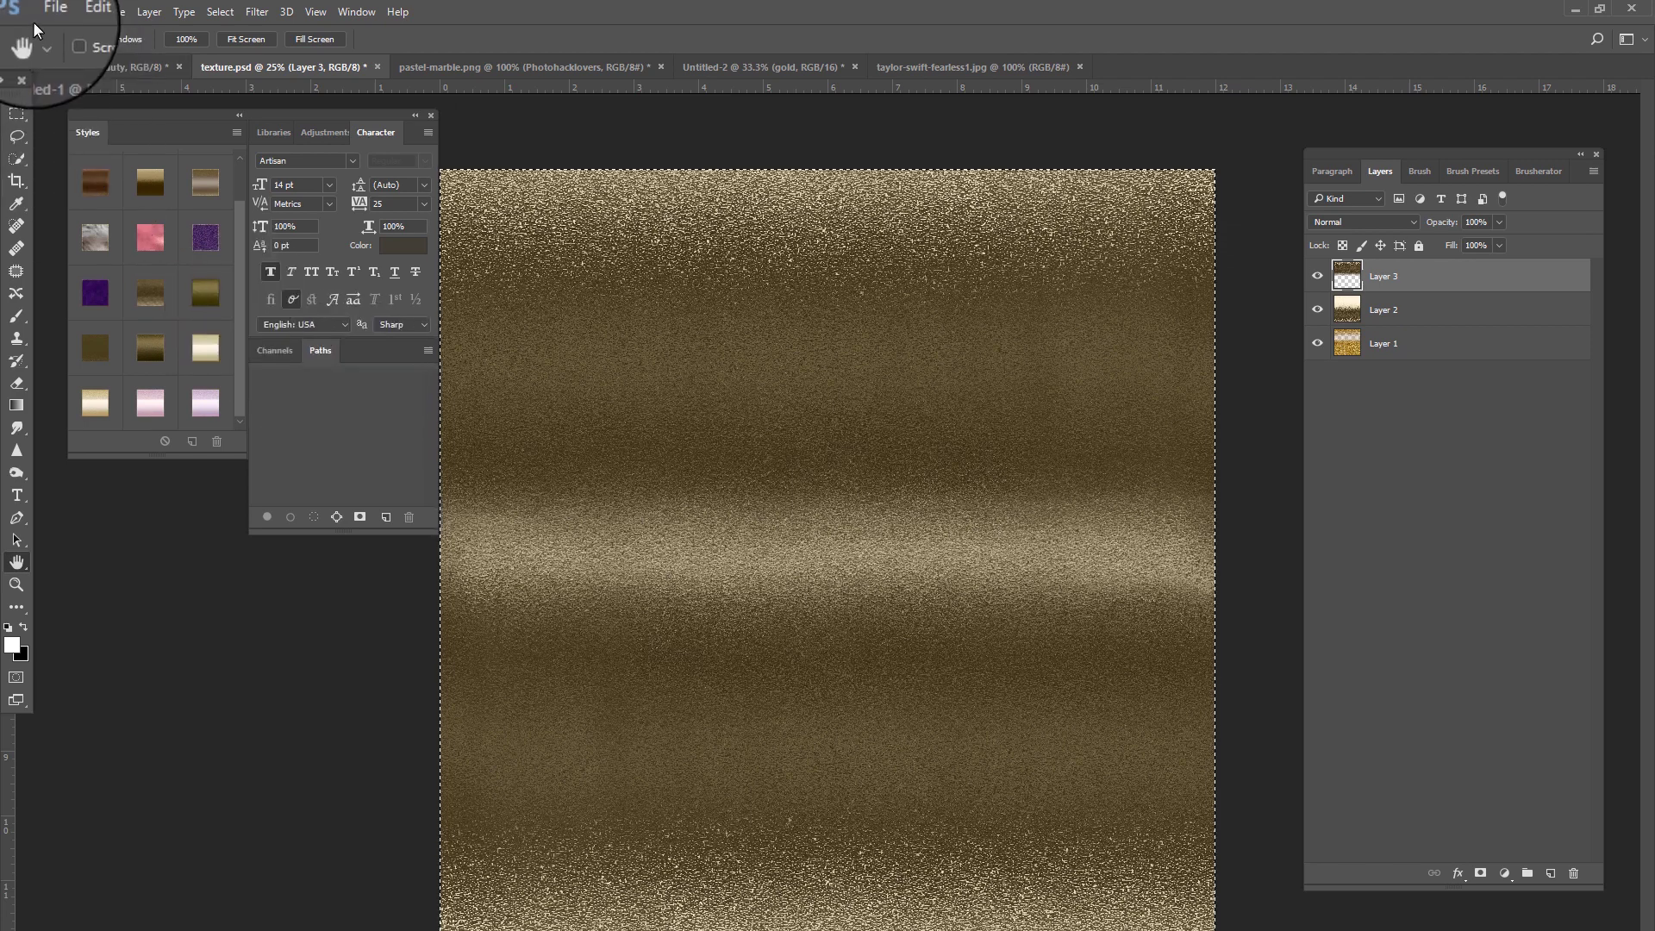
click(72, 13)
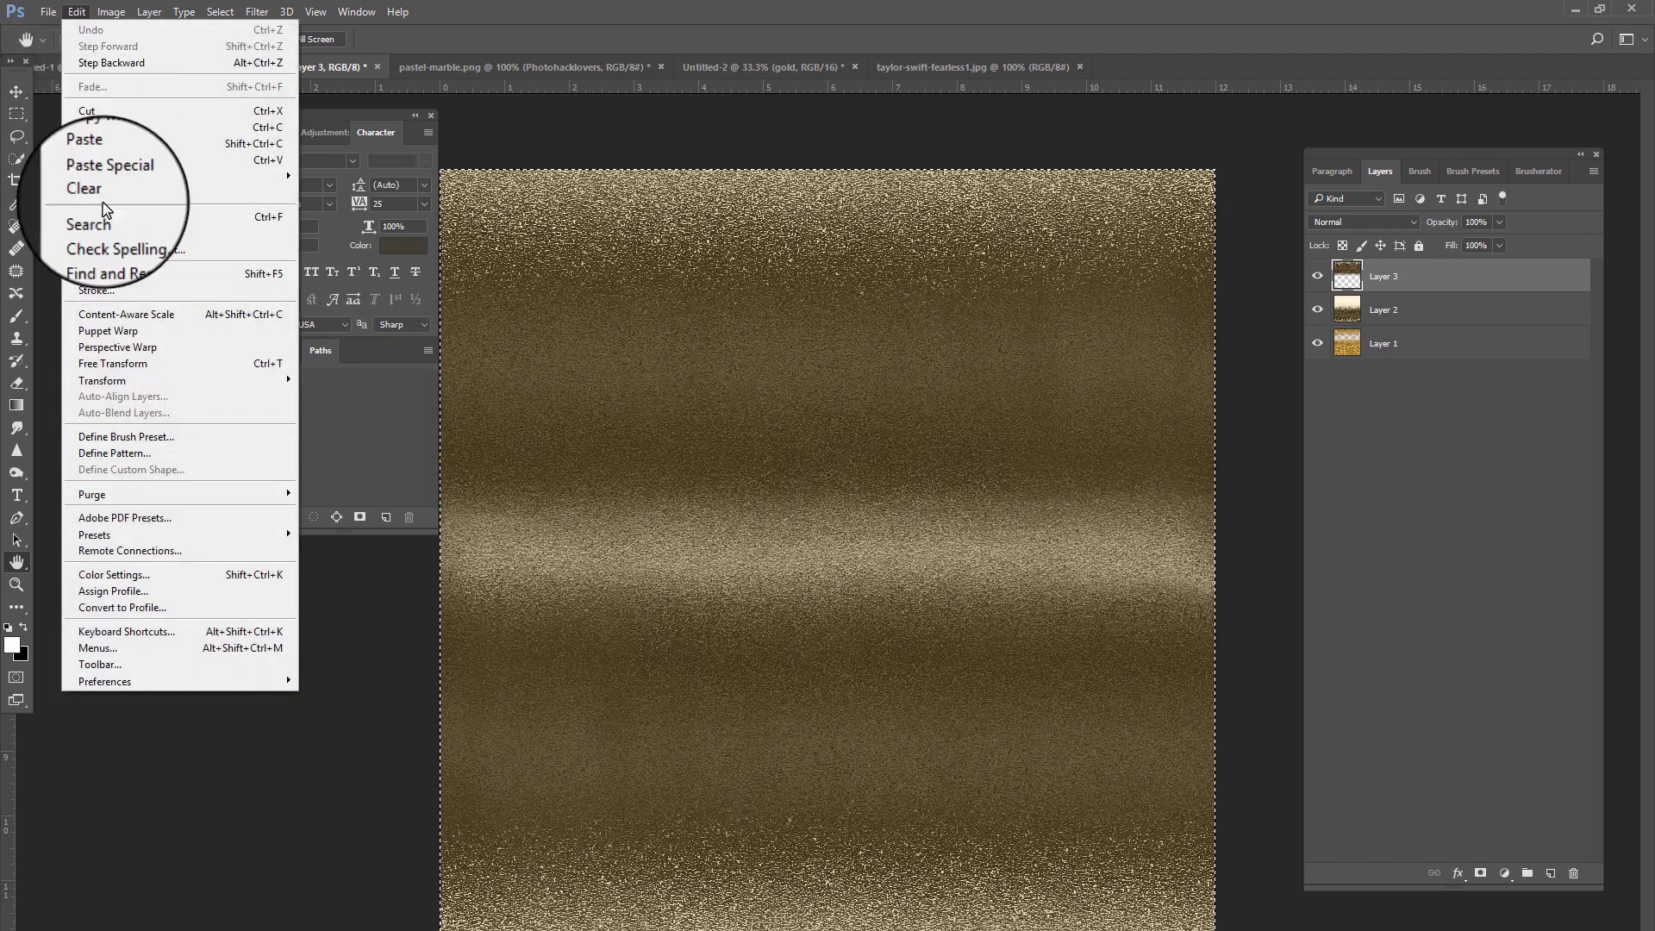
click(103, 459)
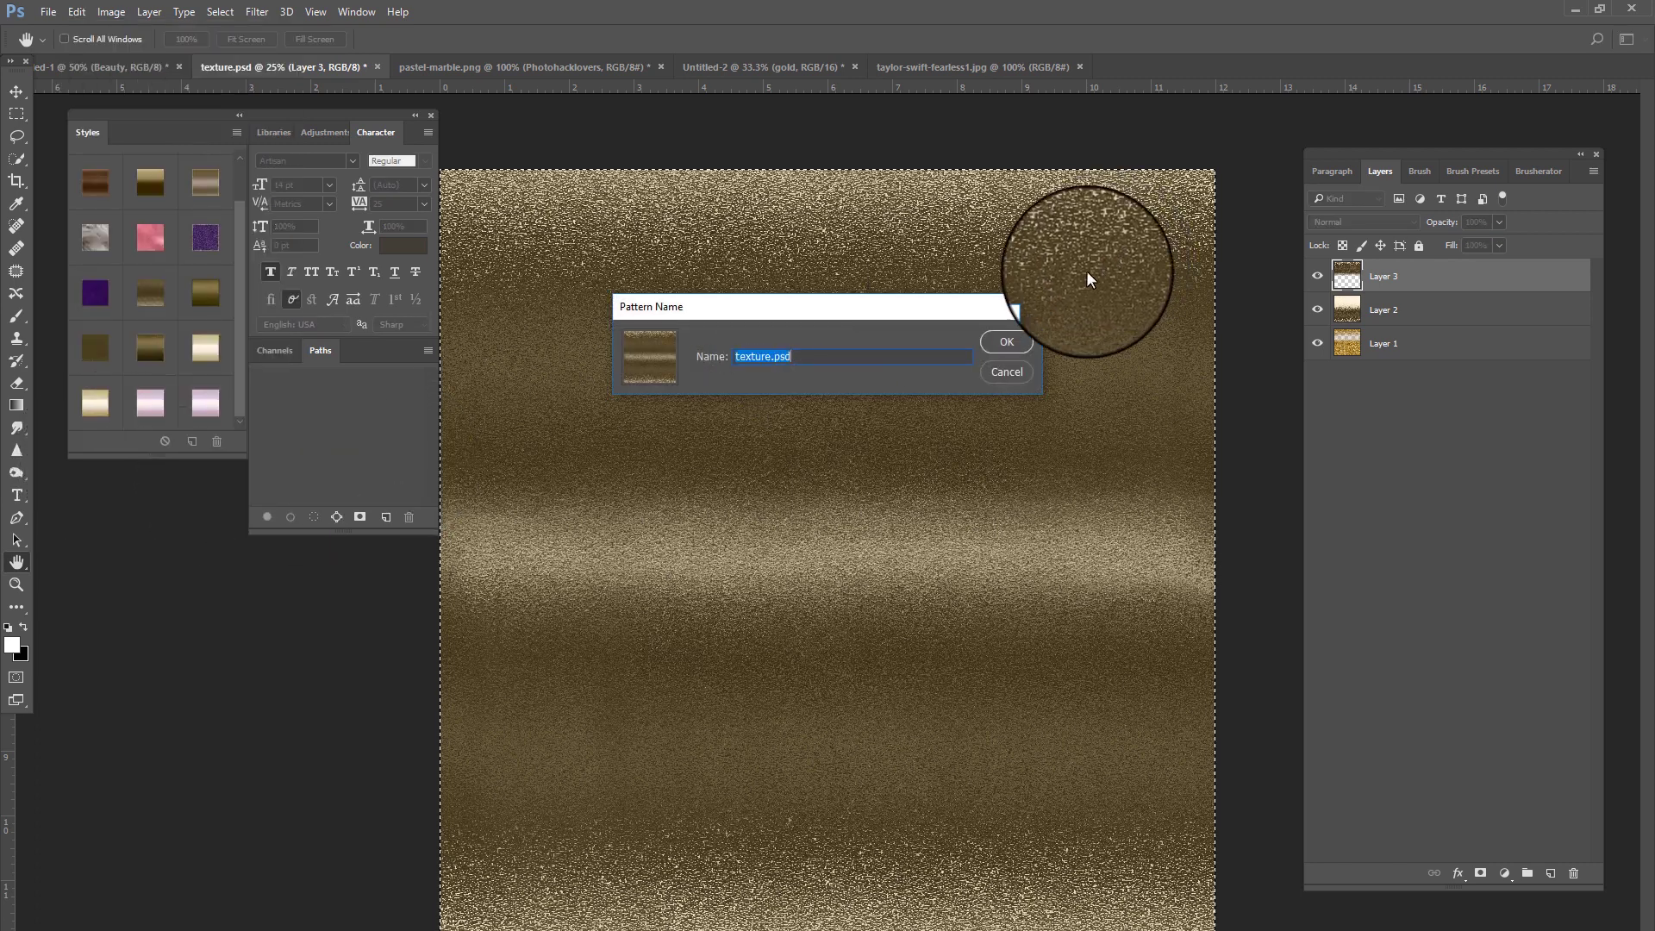
click(981, 341)
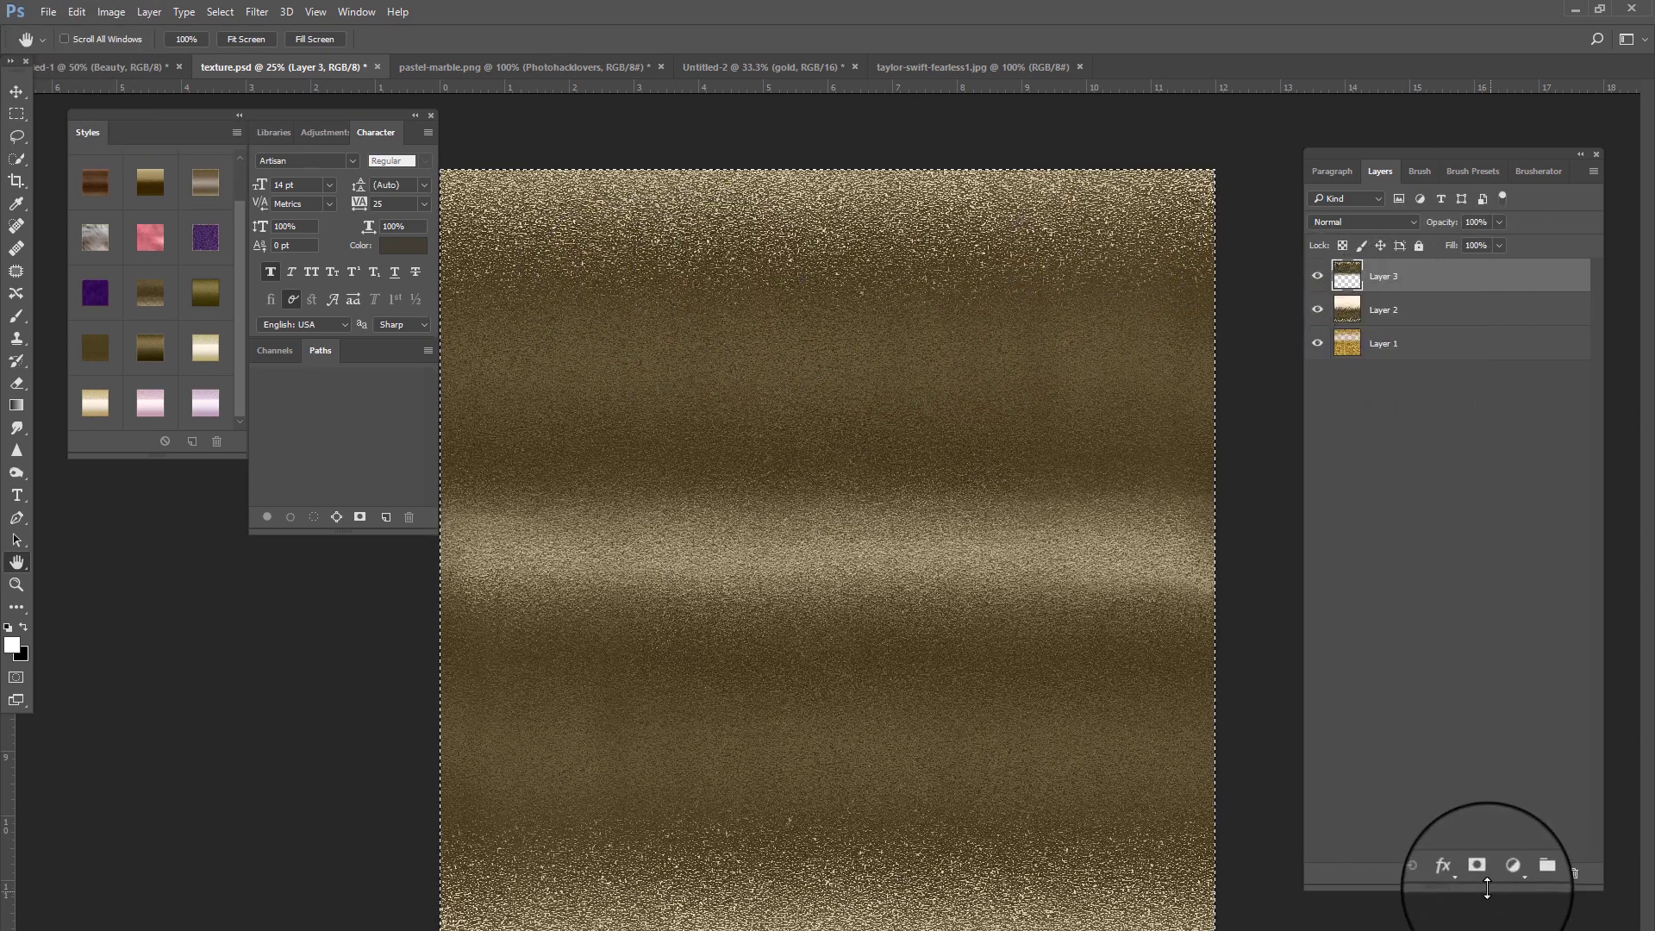
click(1457, 873)
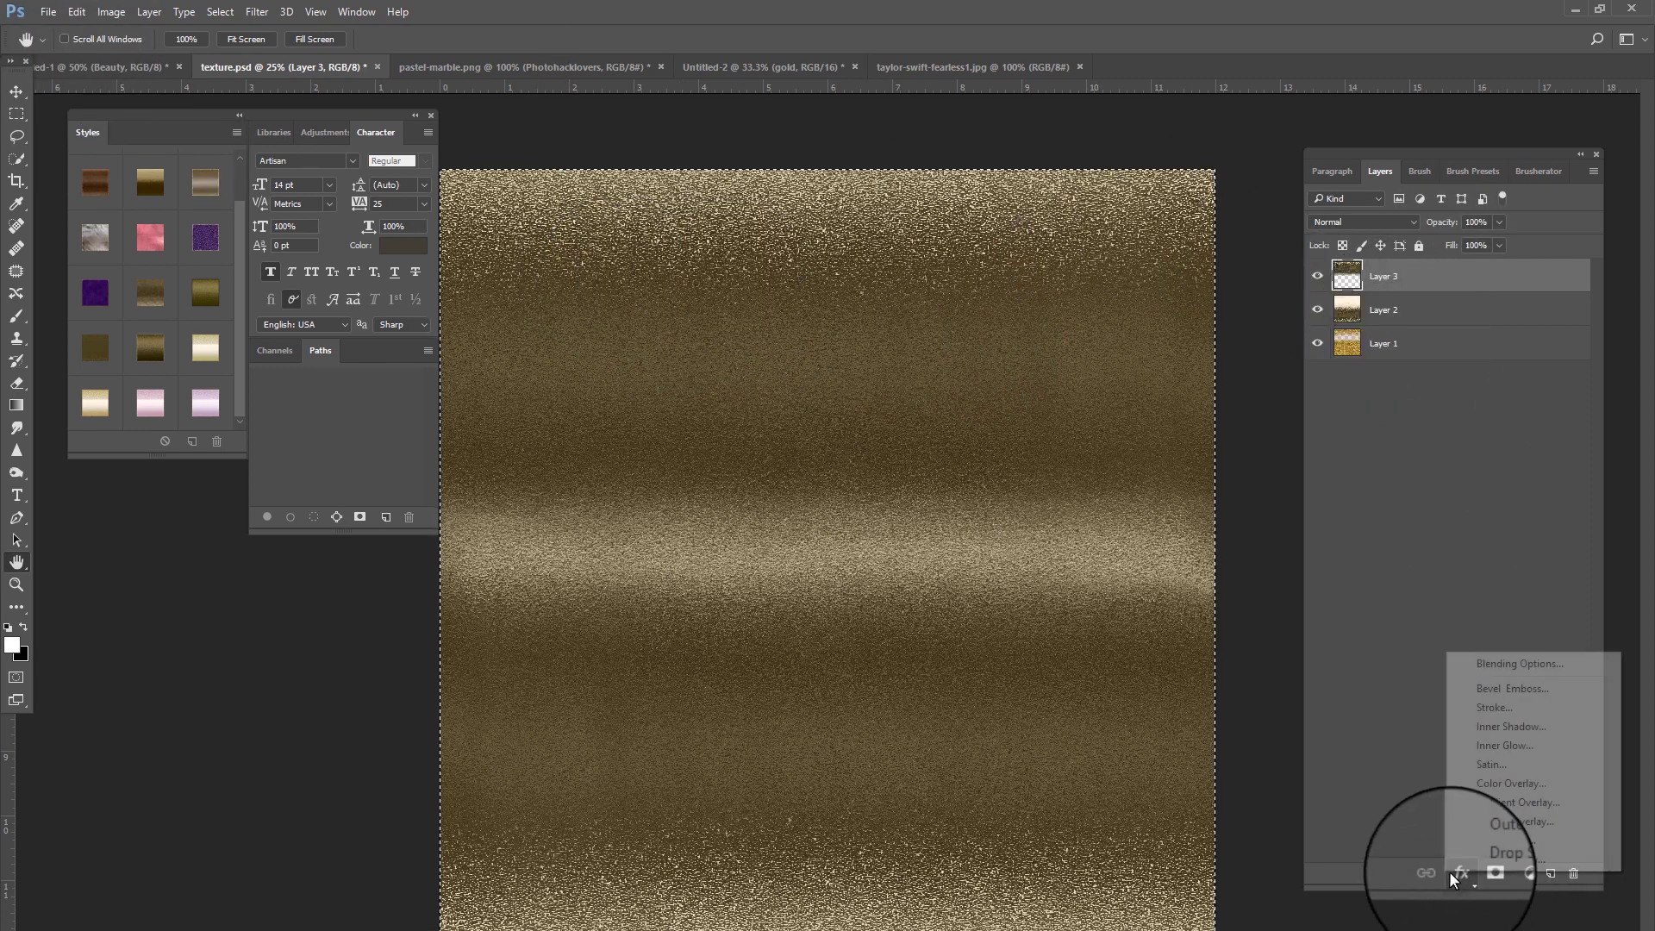
Step: Save Layer 3's gold texture Pattern Overlay as new Style 1, then remove the overlay from Layer 3
click(1556, 821)
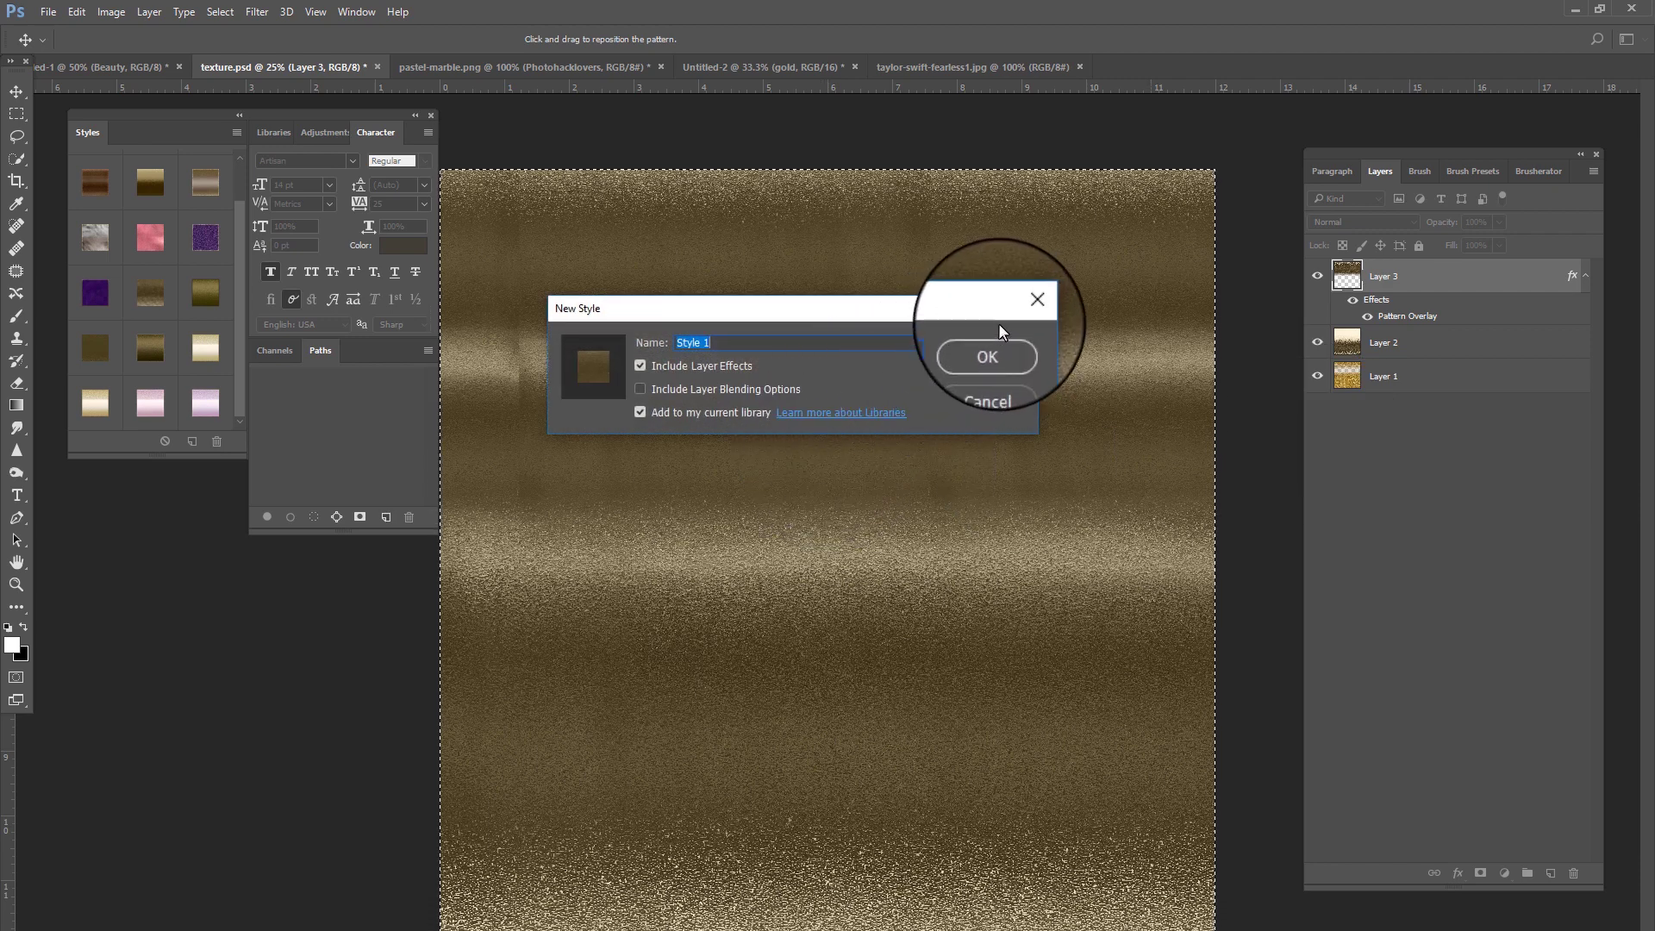
click(991, 345)
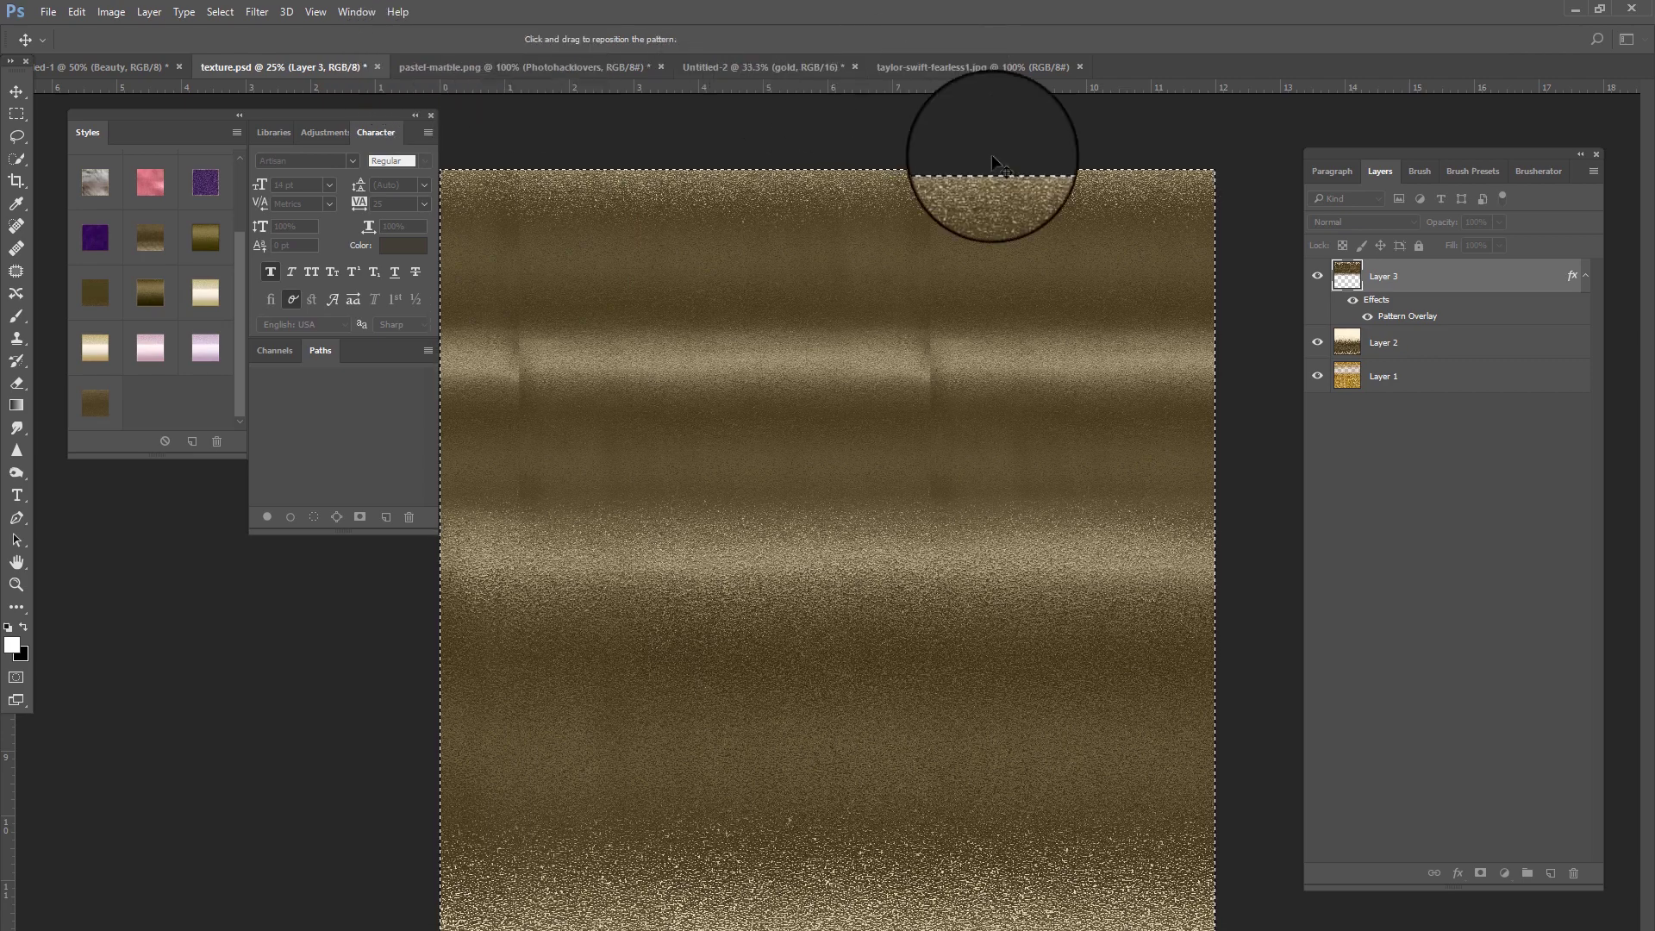
key(Escape)
key(h)
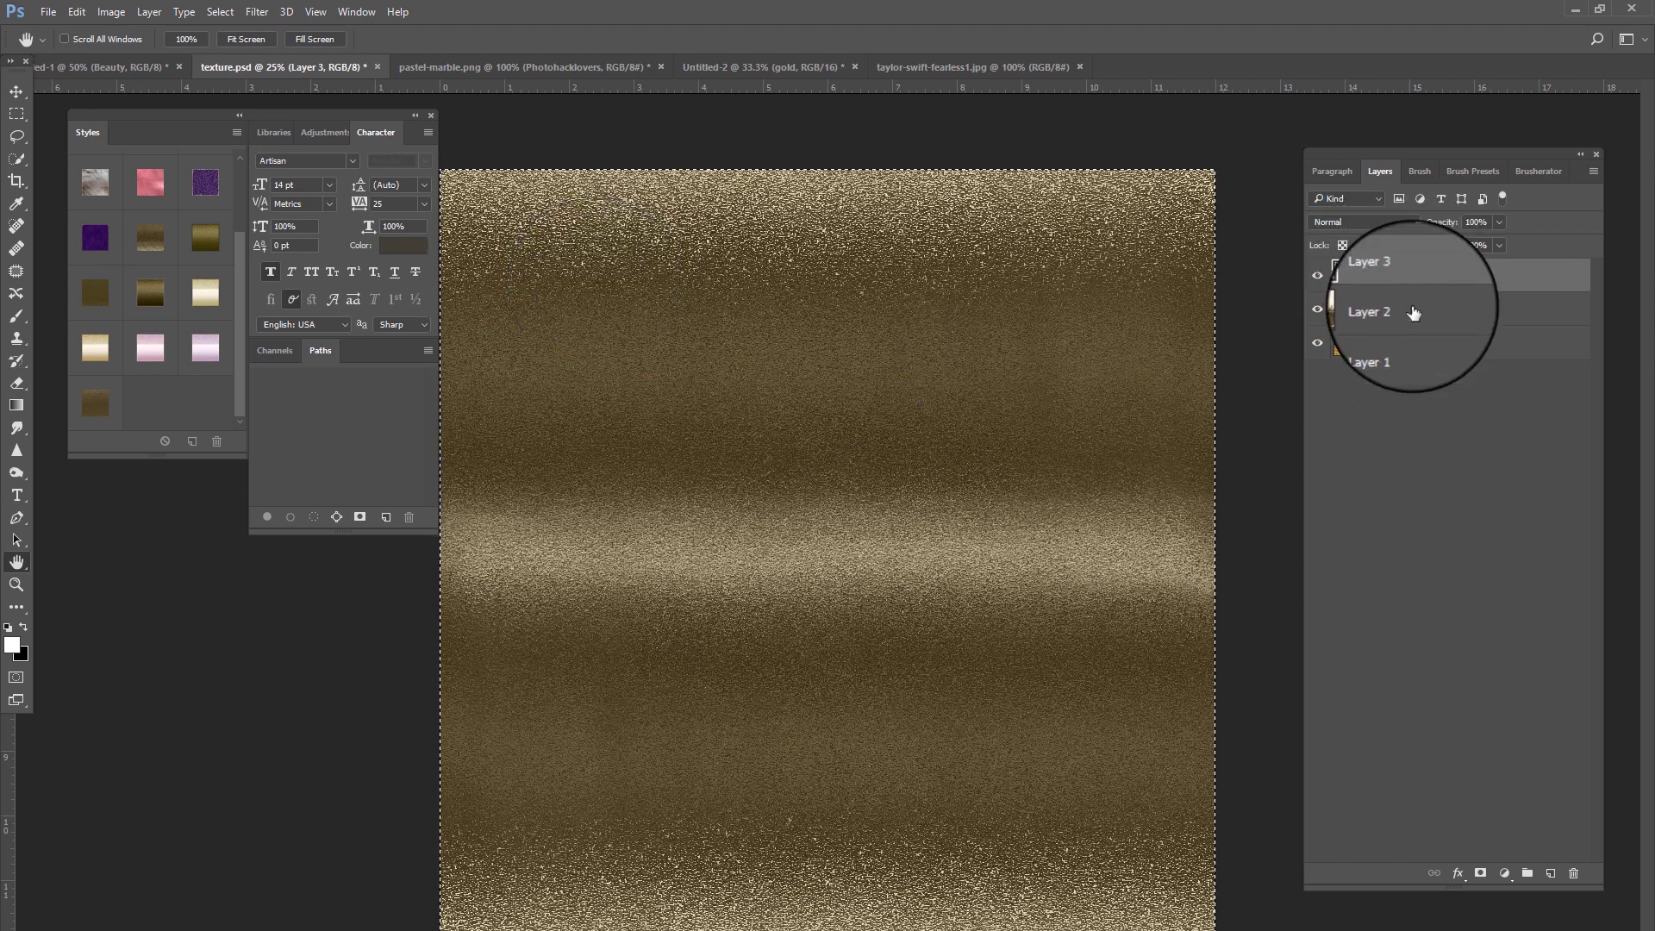
Step: Merge the visible layers into Layer 3 and define it as the pattern 'texture.psd'
click(1593, 171)
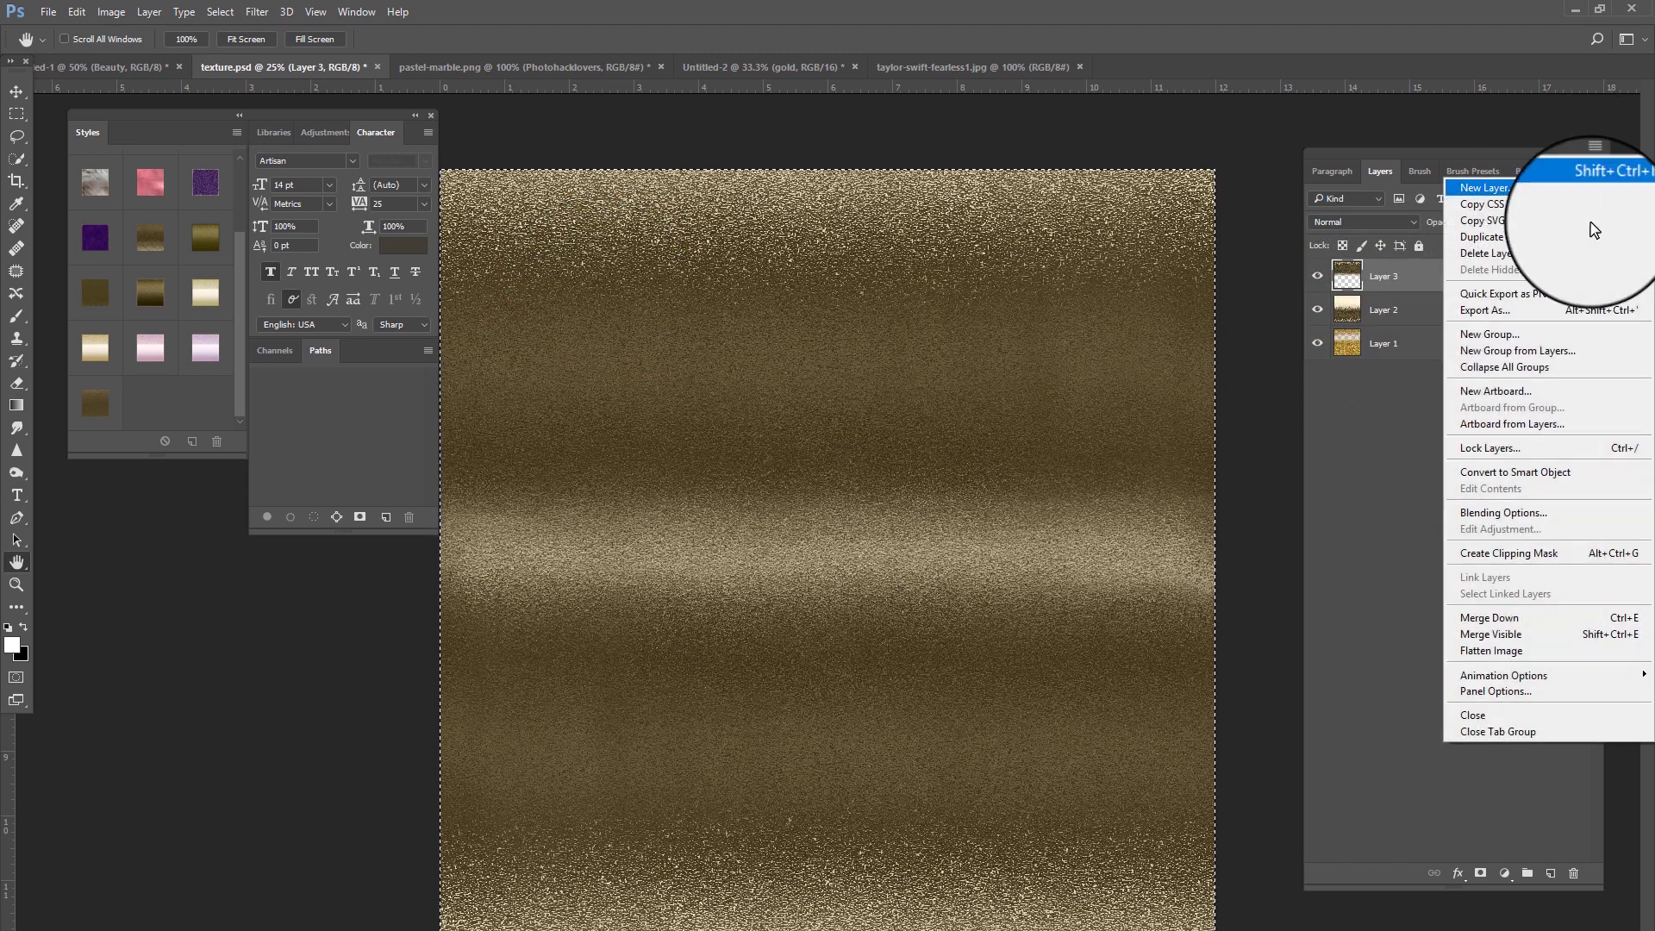
click(1518, 633)
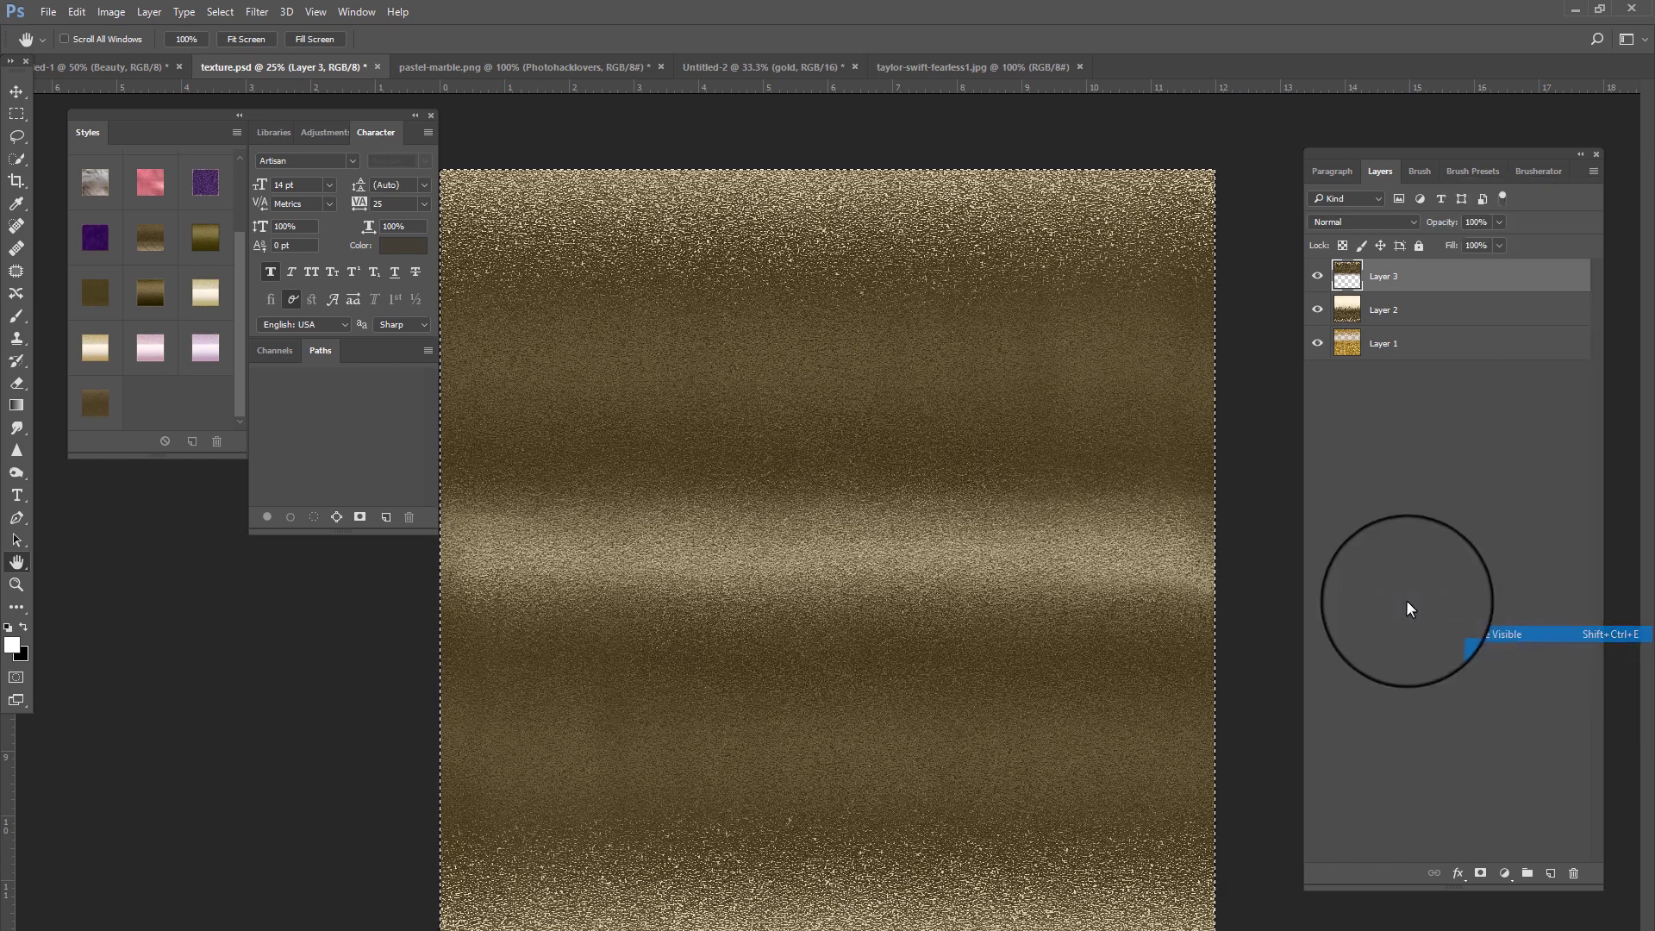
click(76, 12)
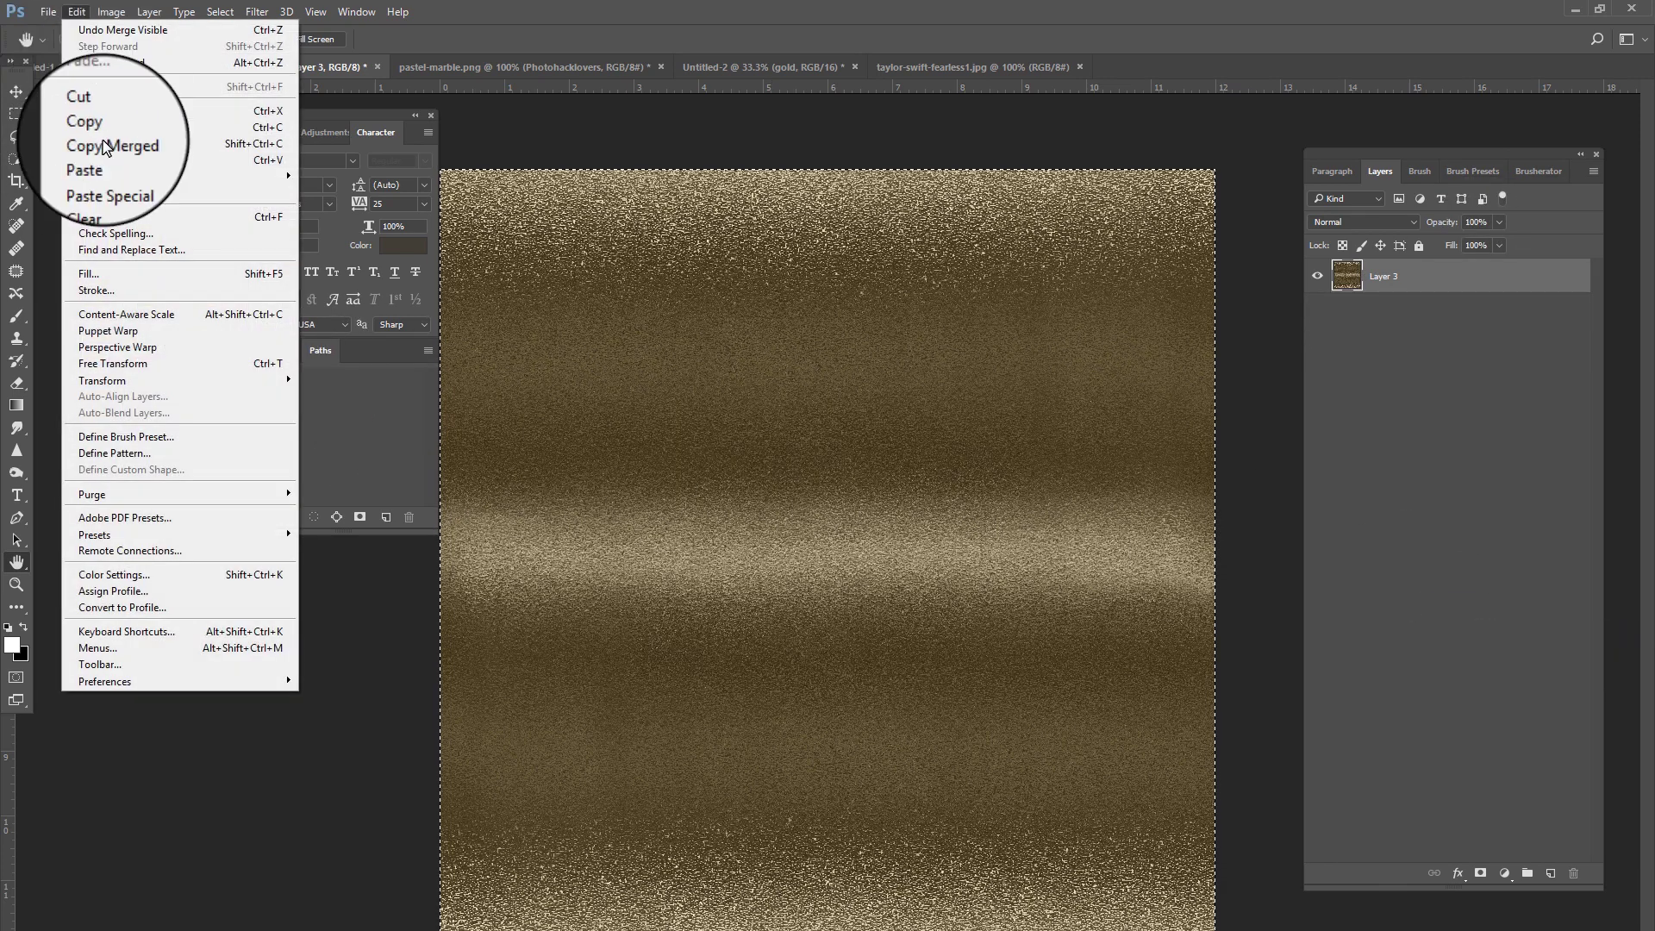
click(129, 452)
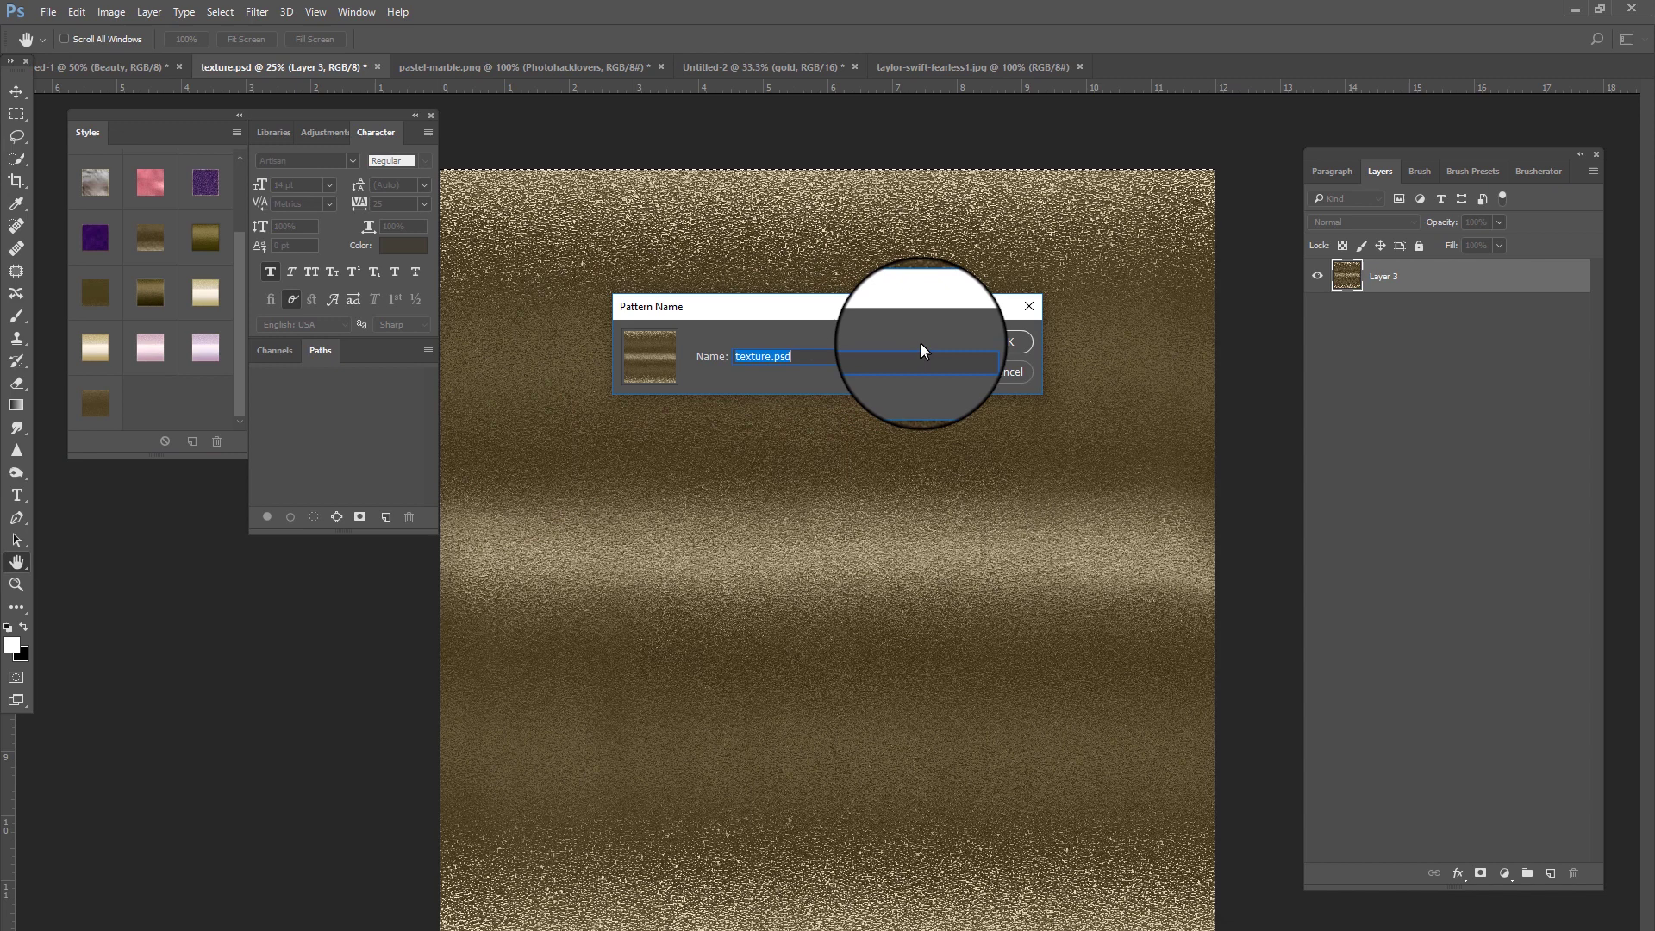
click(1000, 343)
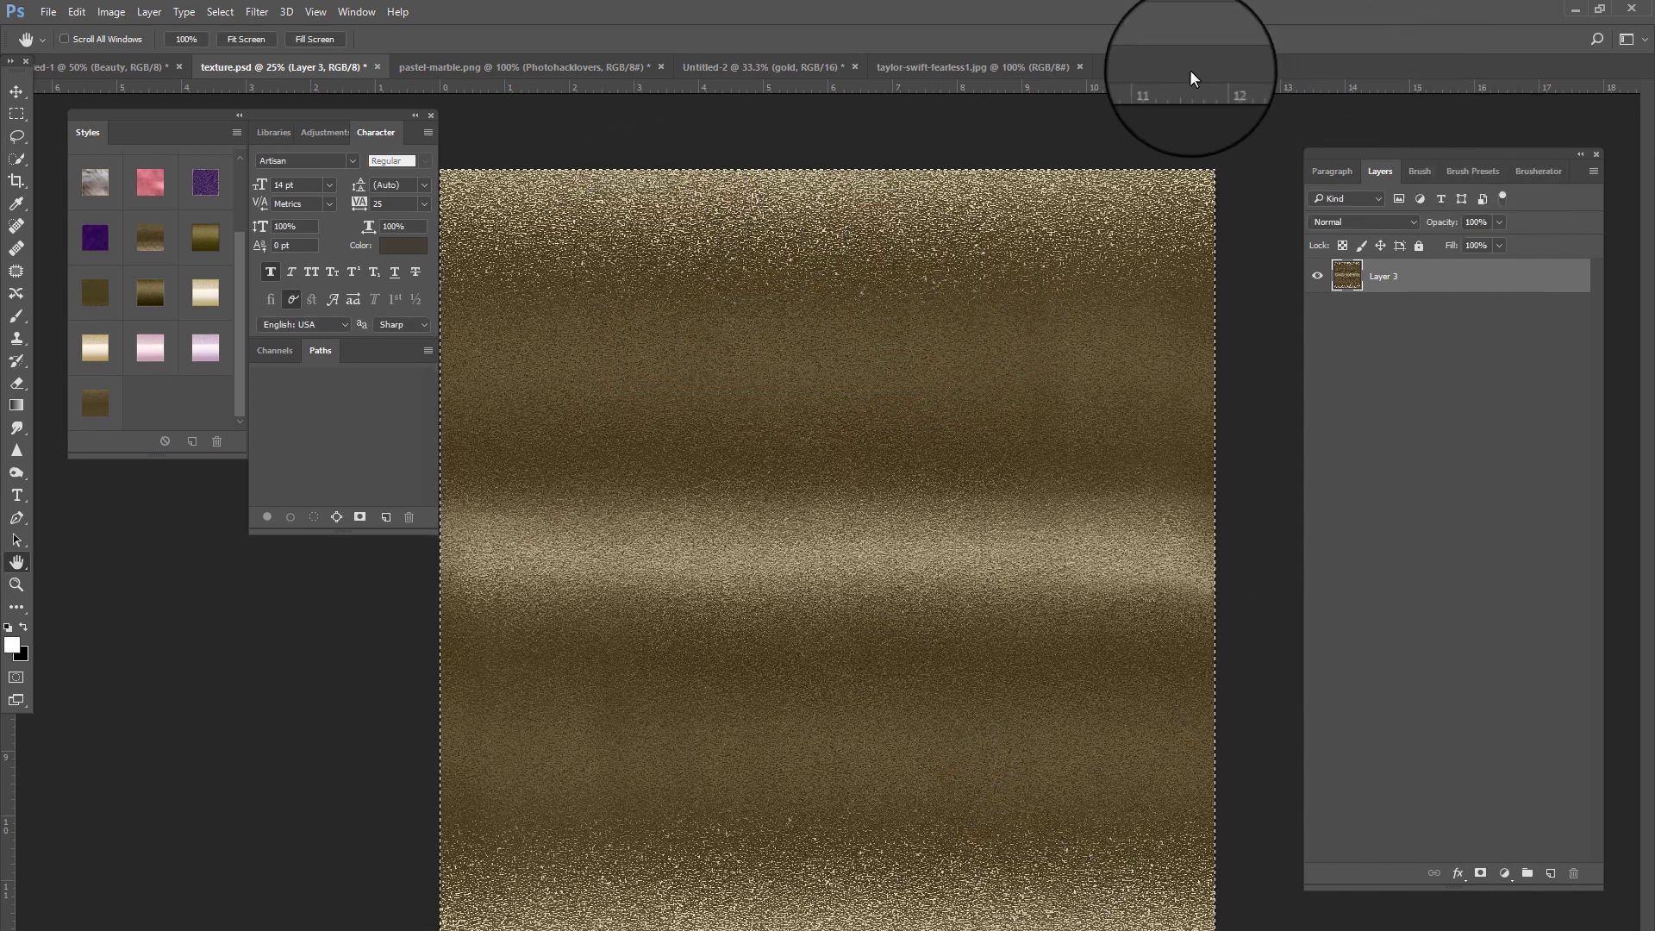
Step: Create a new blank document, then close it
click(48, 12)
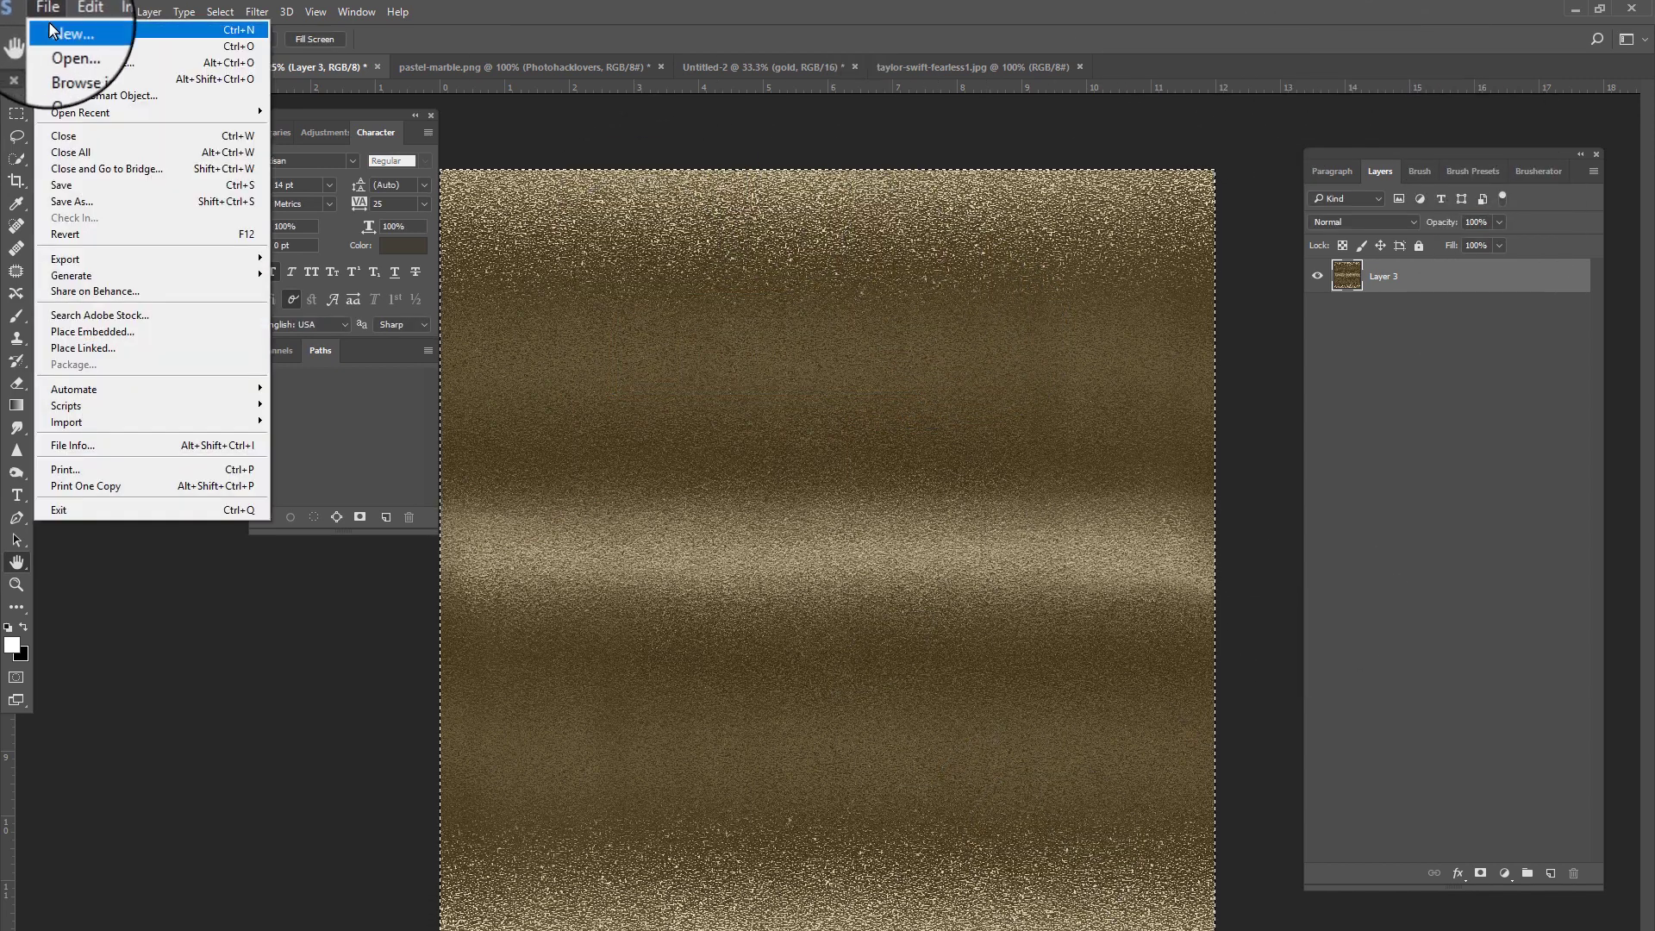
click(49, 28)
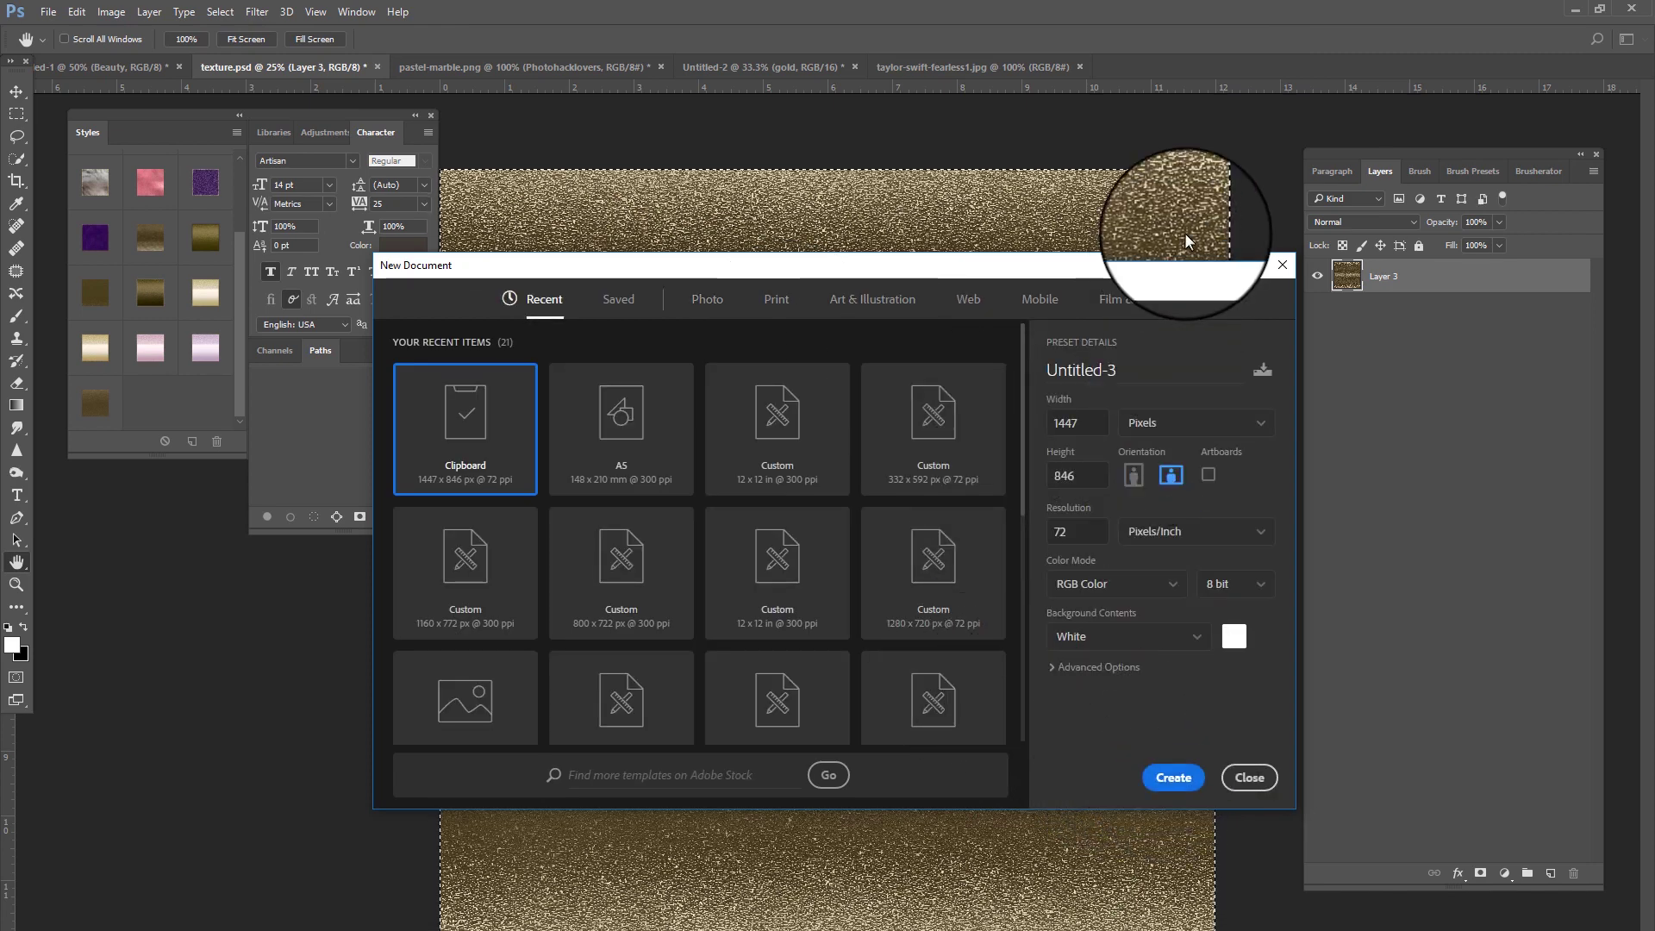
click(1173, 777)
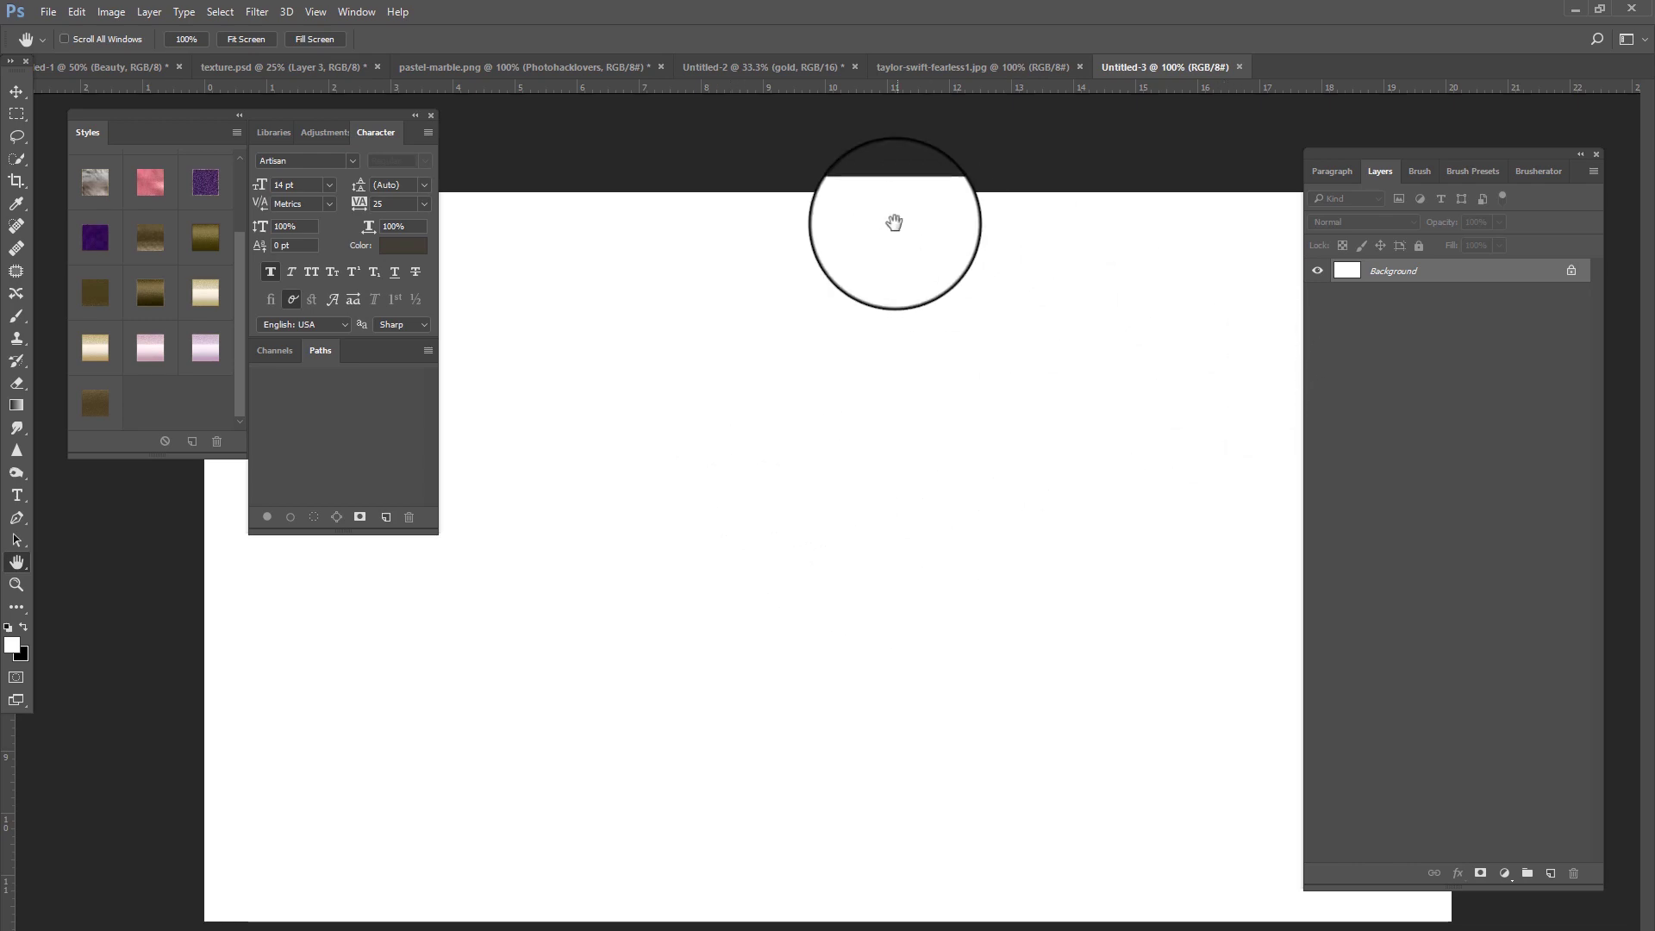
click(1237, 66)
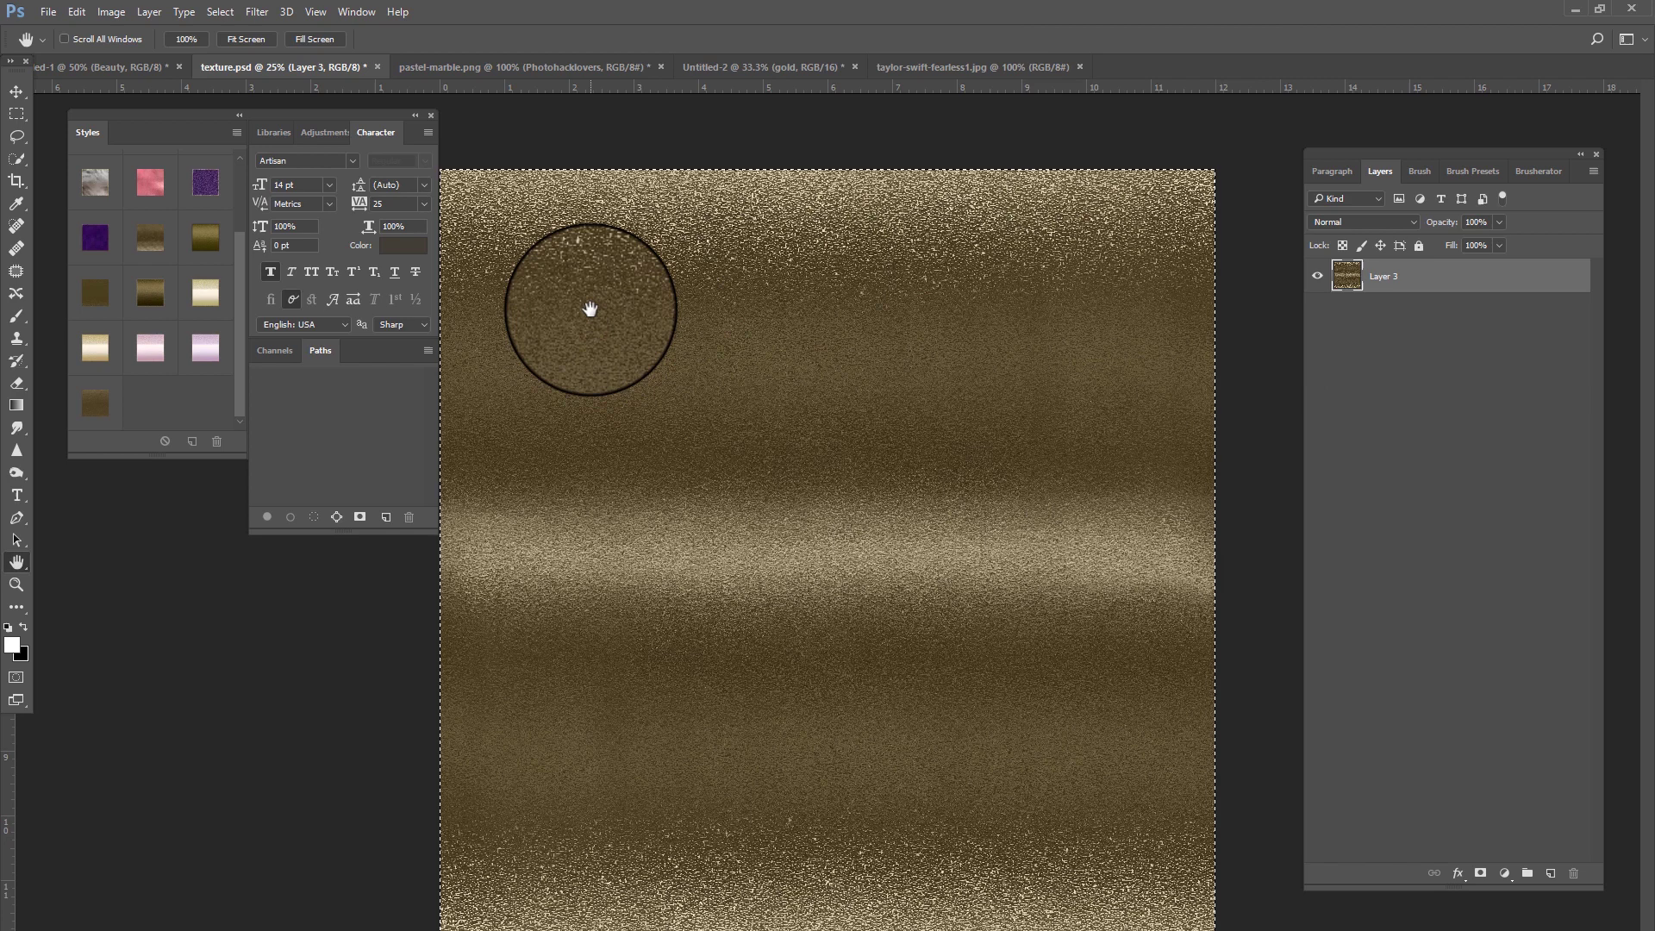
Step: Create blank document Untitled-3 and convert its Background into editable Layer 0
click(41, 15)
click(60, 27)
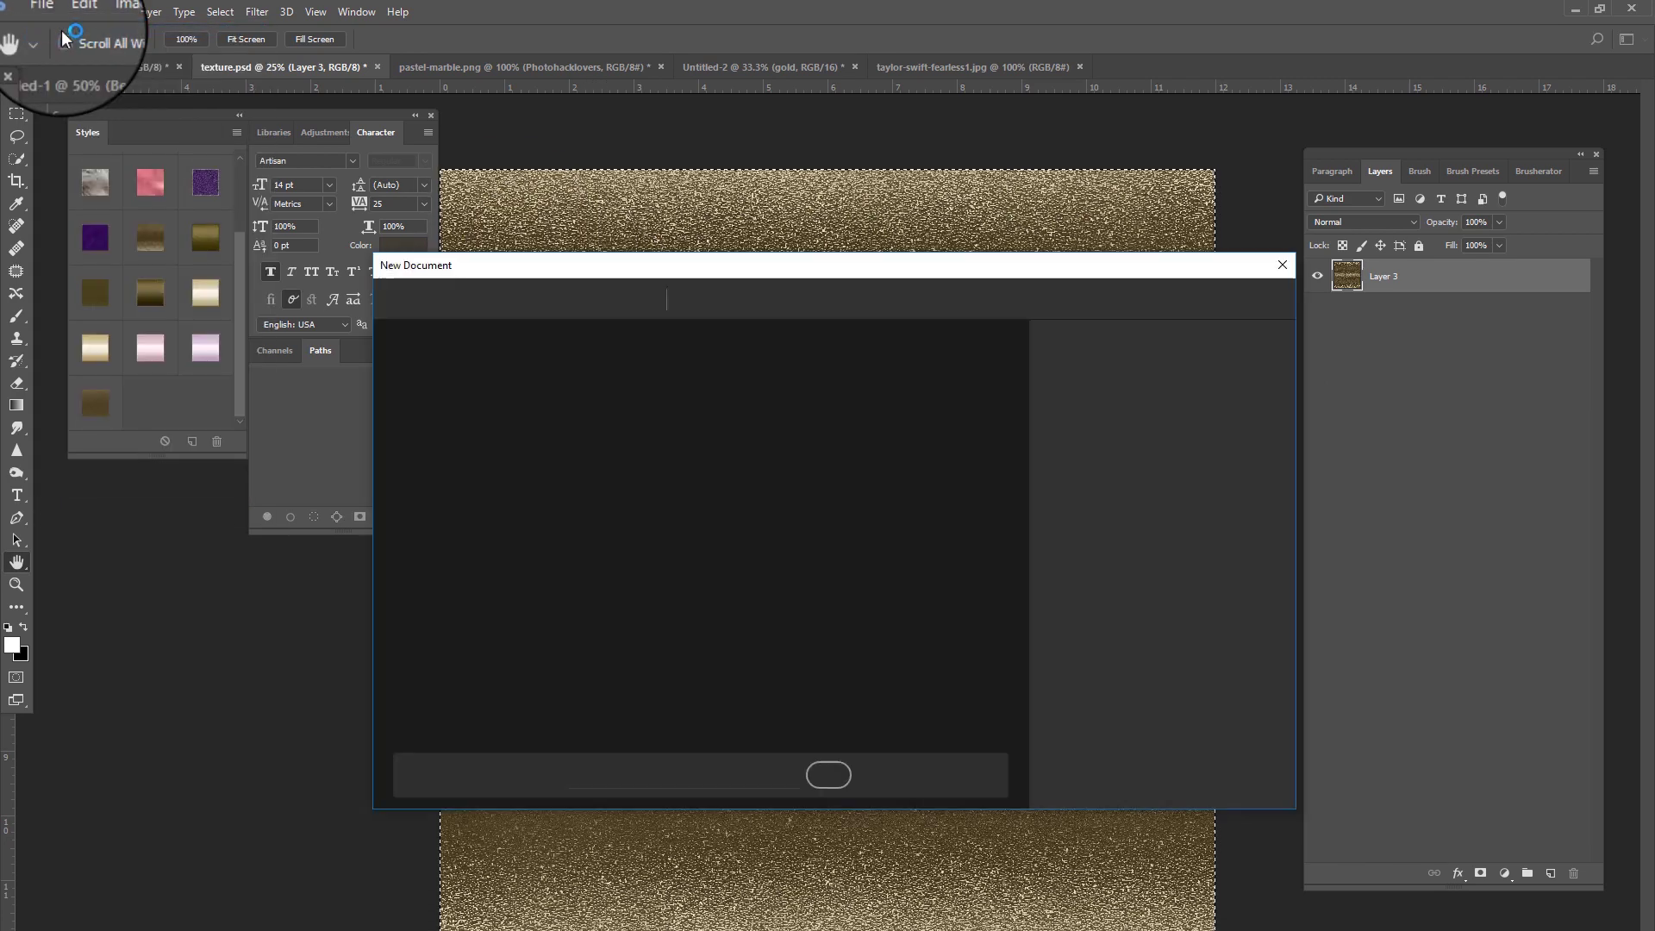
click(1156, 776)
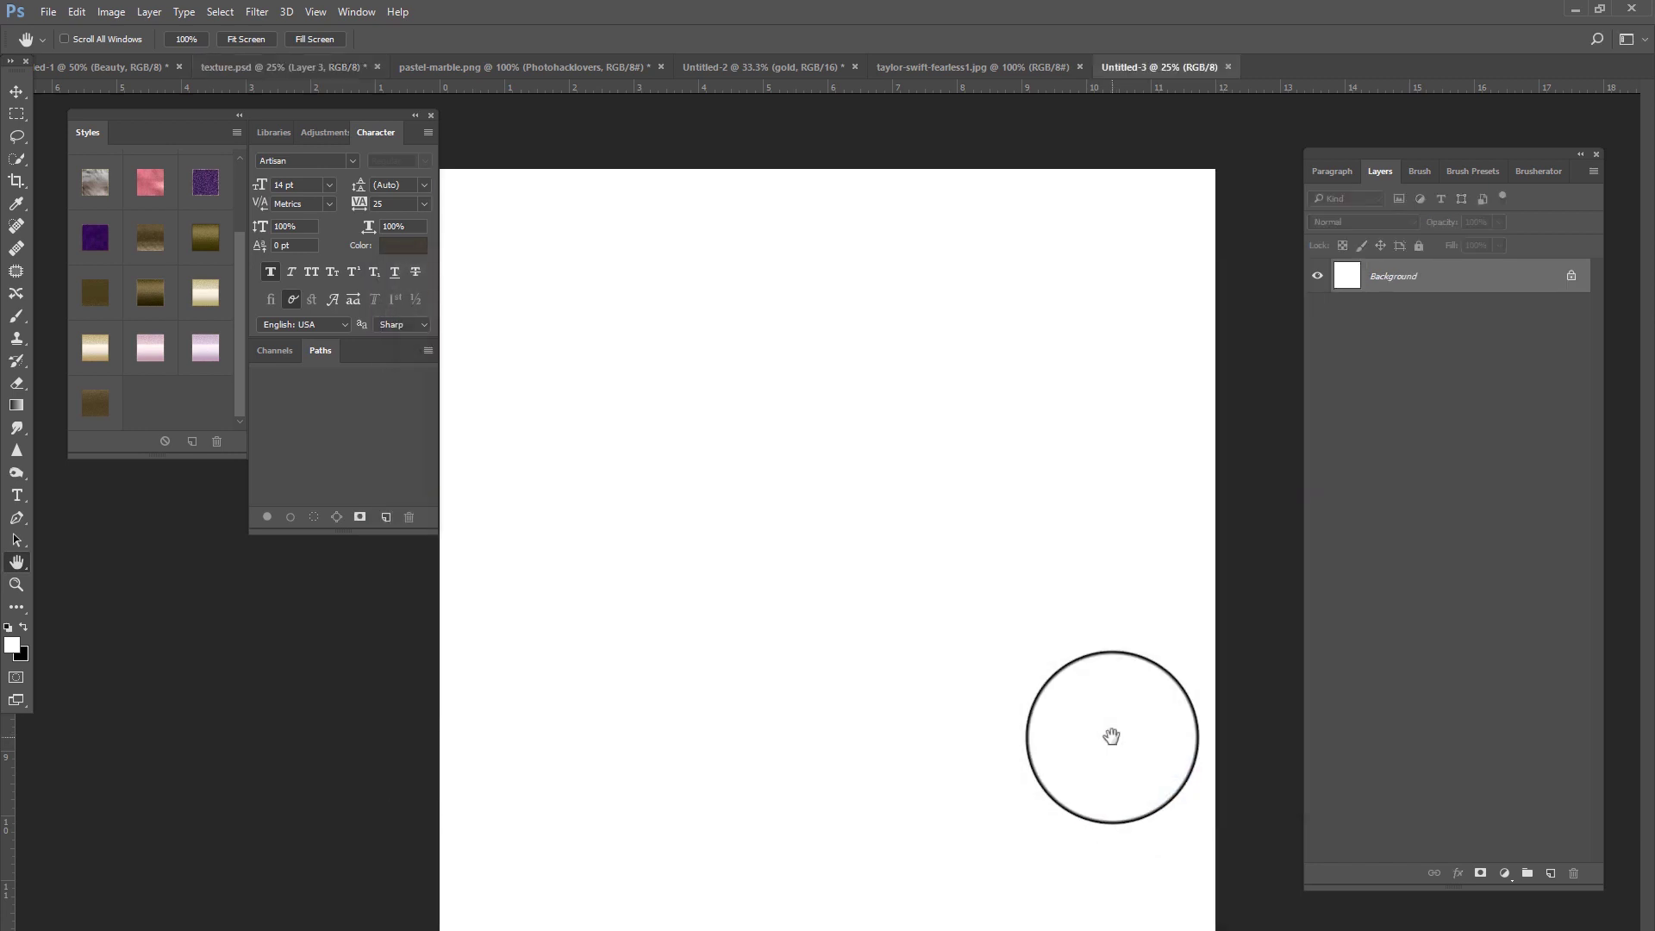
click(1571, 276)
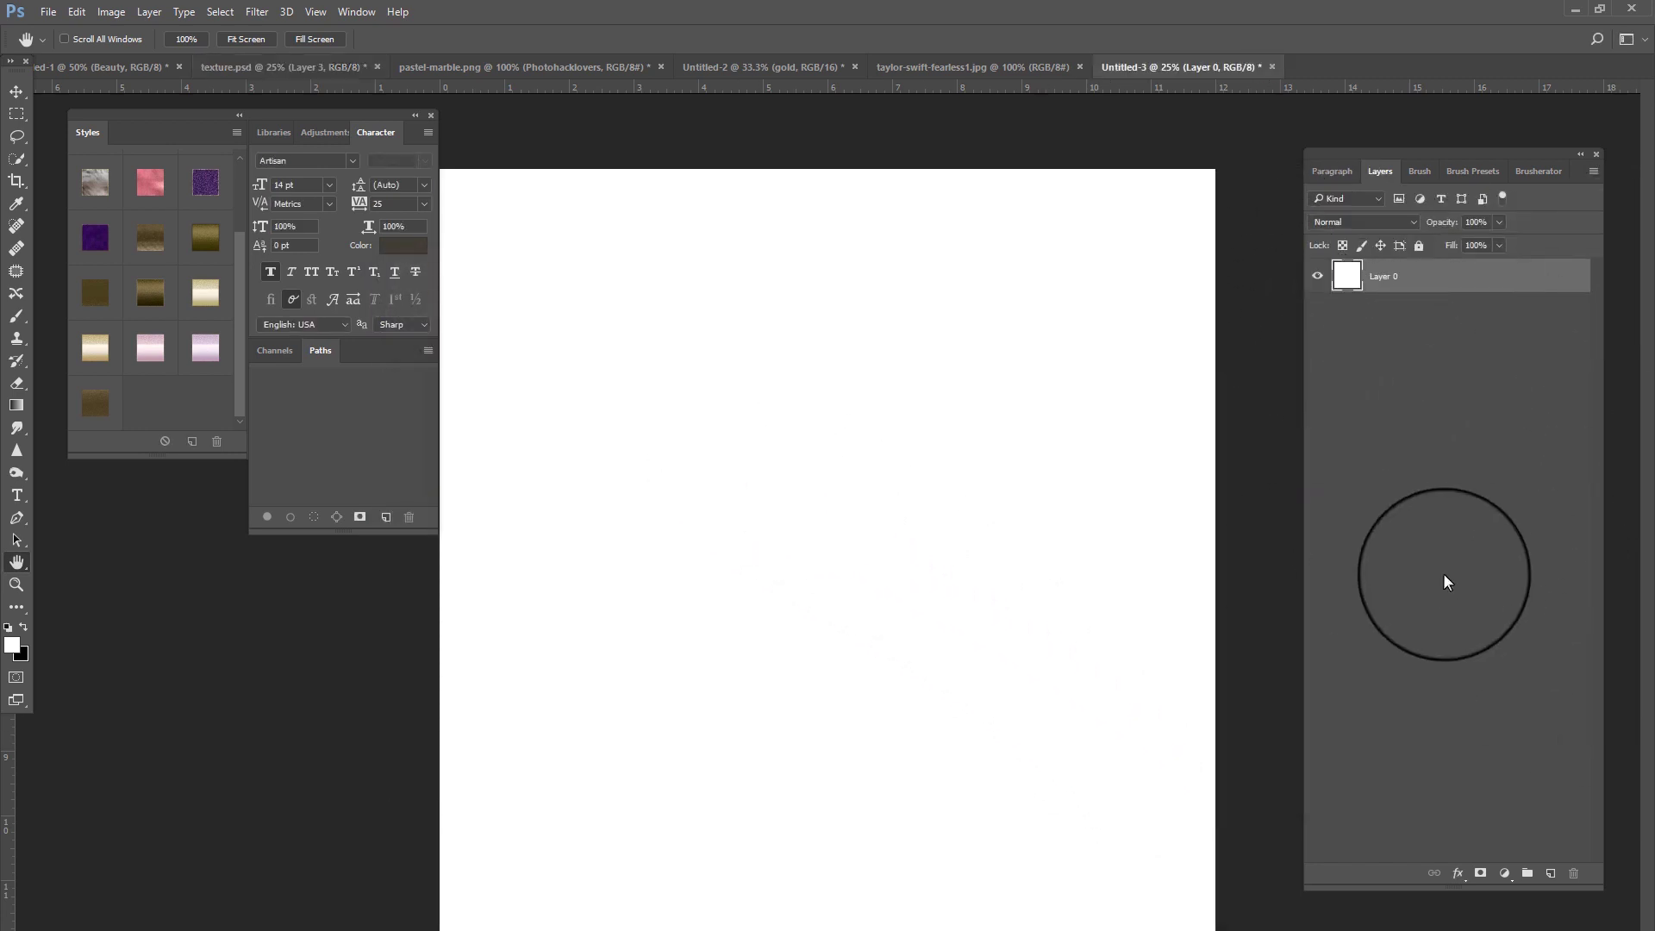
click(1458, 873)
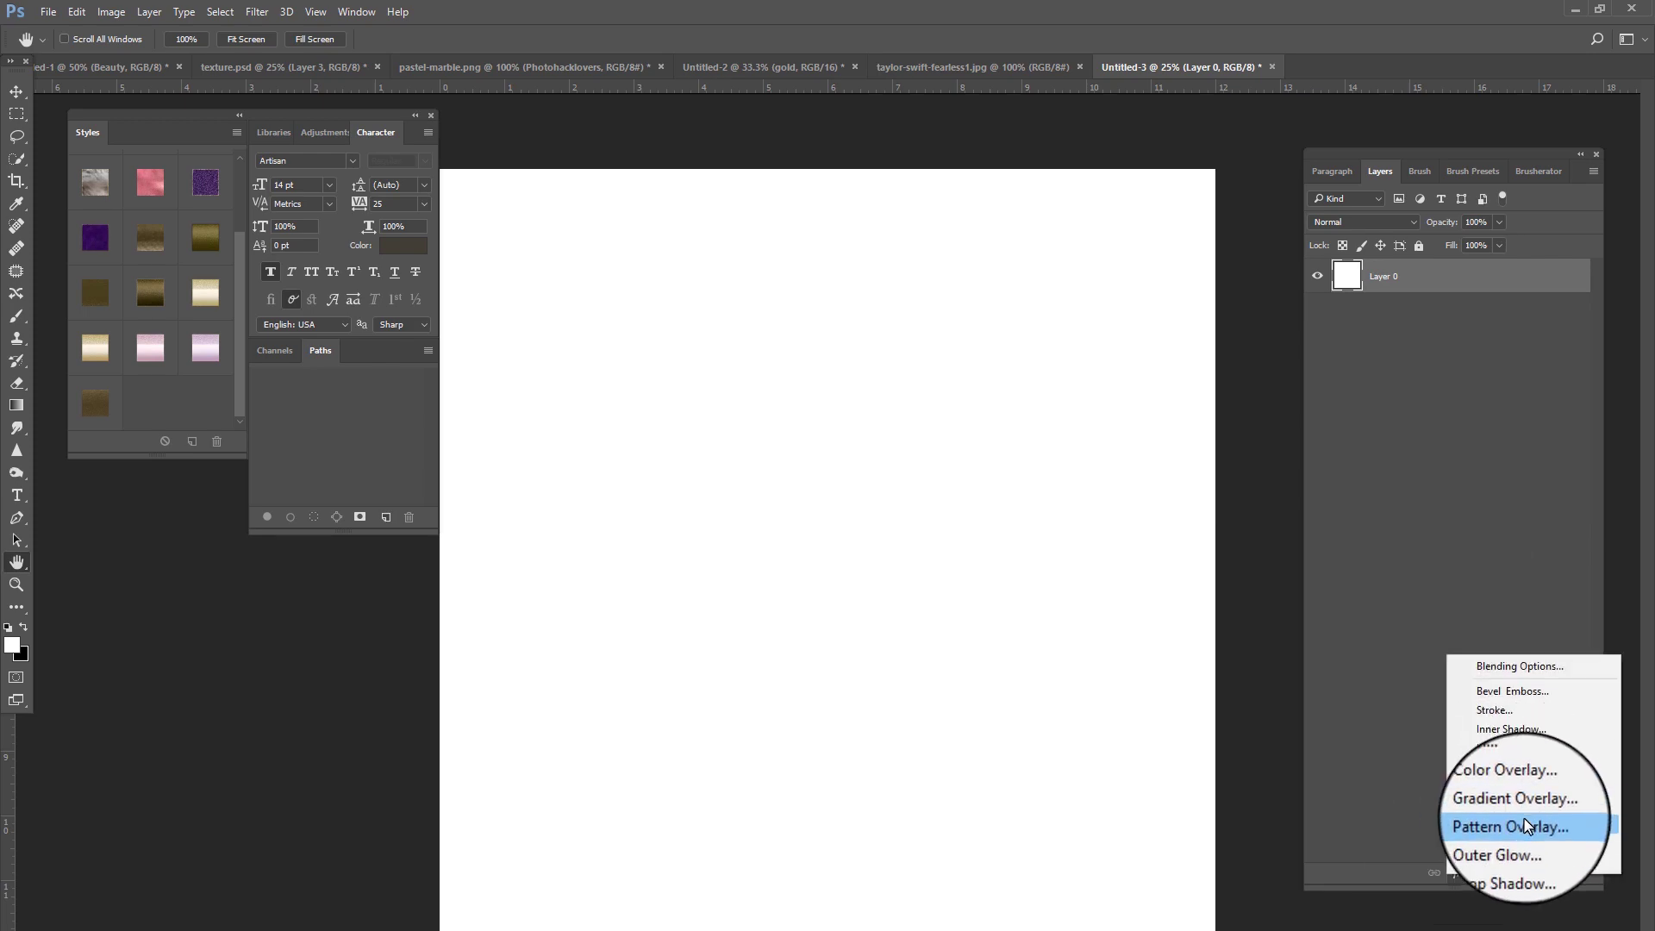
Step: Give Layer 0 a repositioned gold glitter Pattern Overlay and save it as a style with blending options
click(1517, 825)
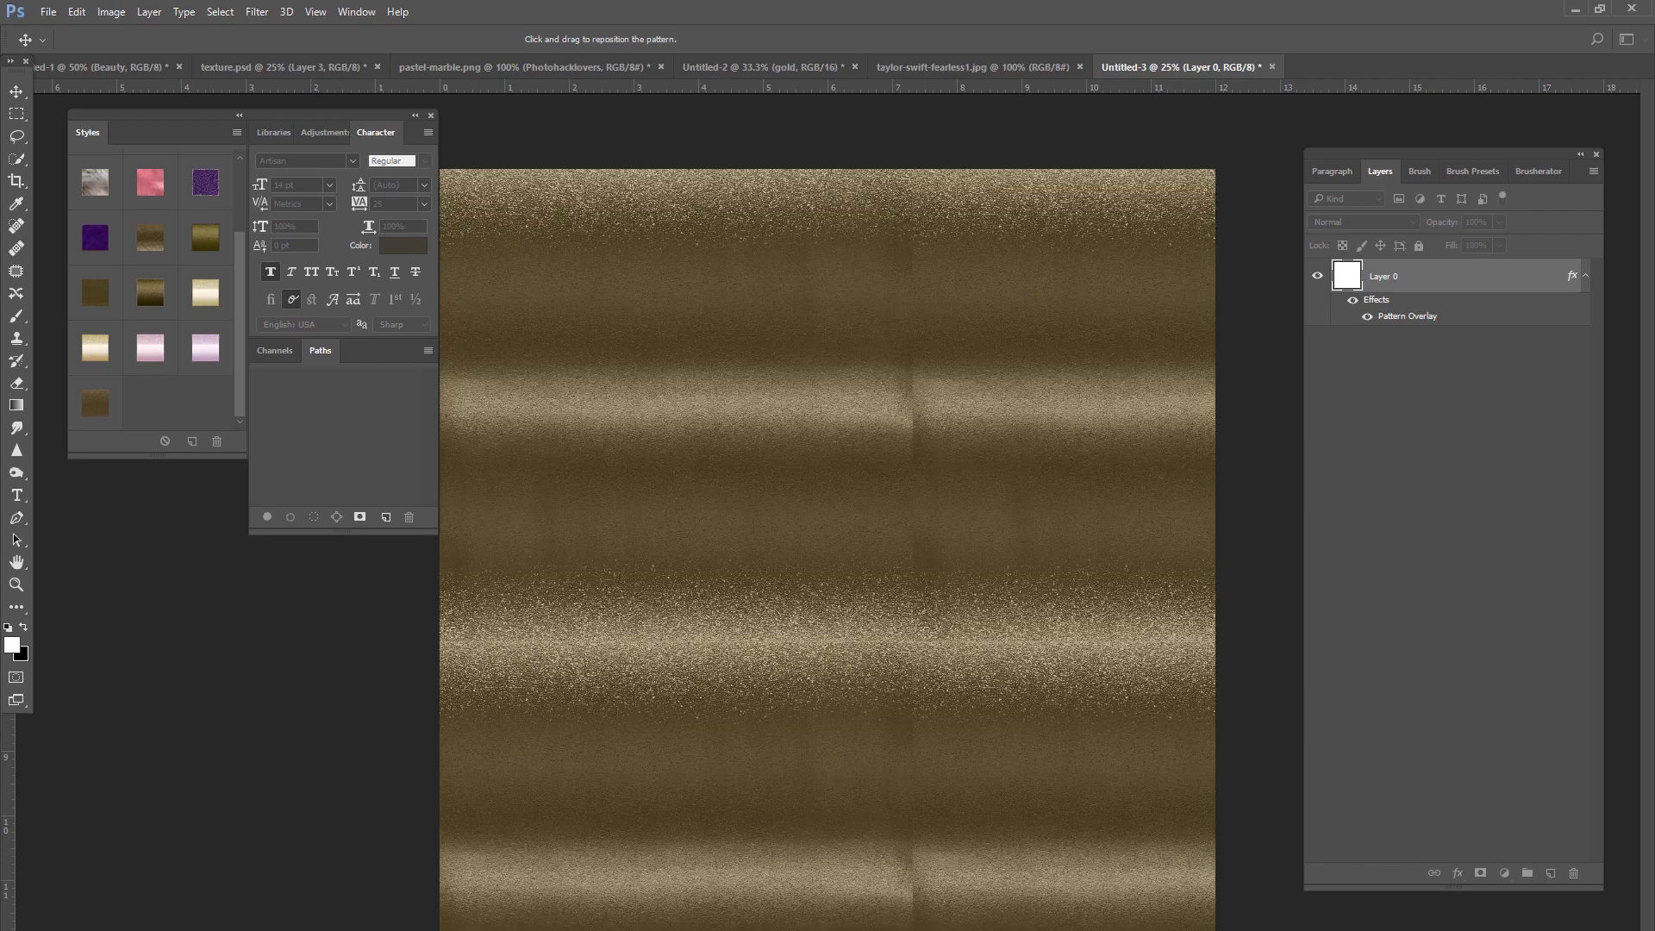
drag(897, 436, 581, 465)
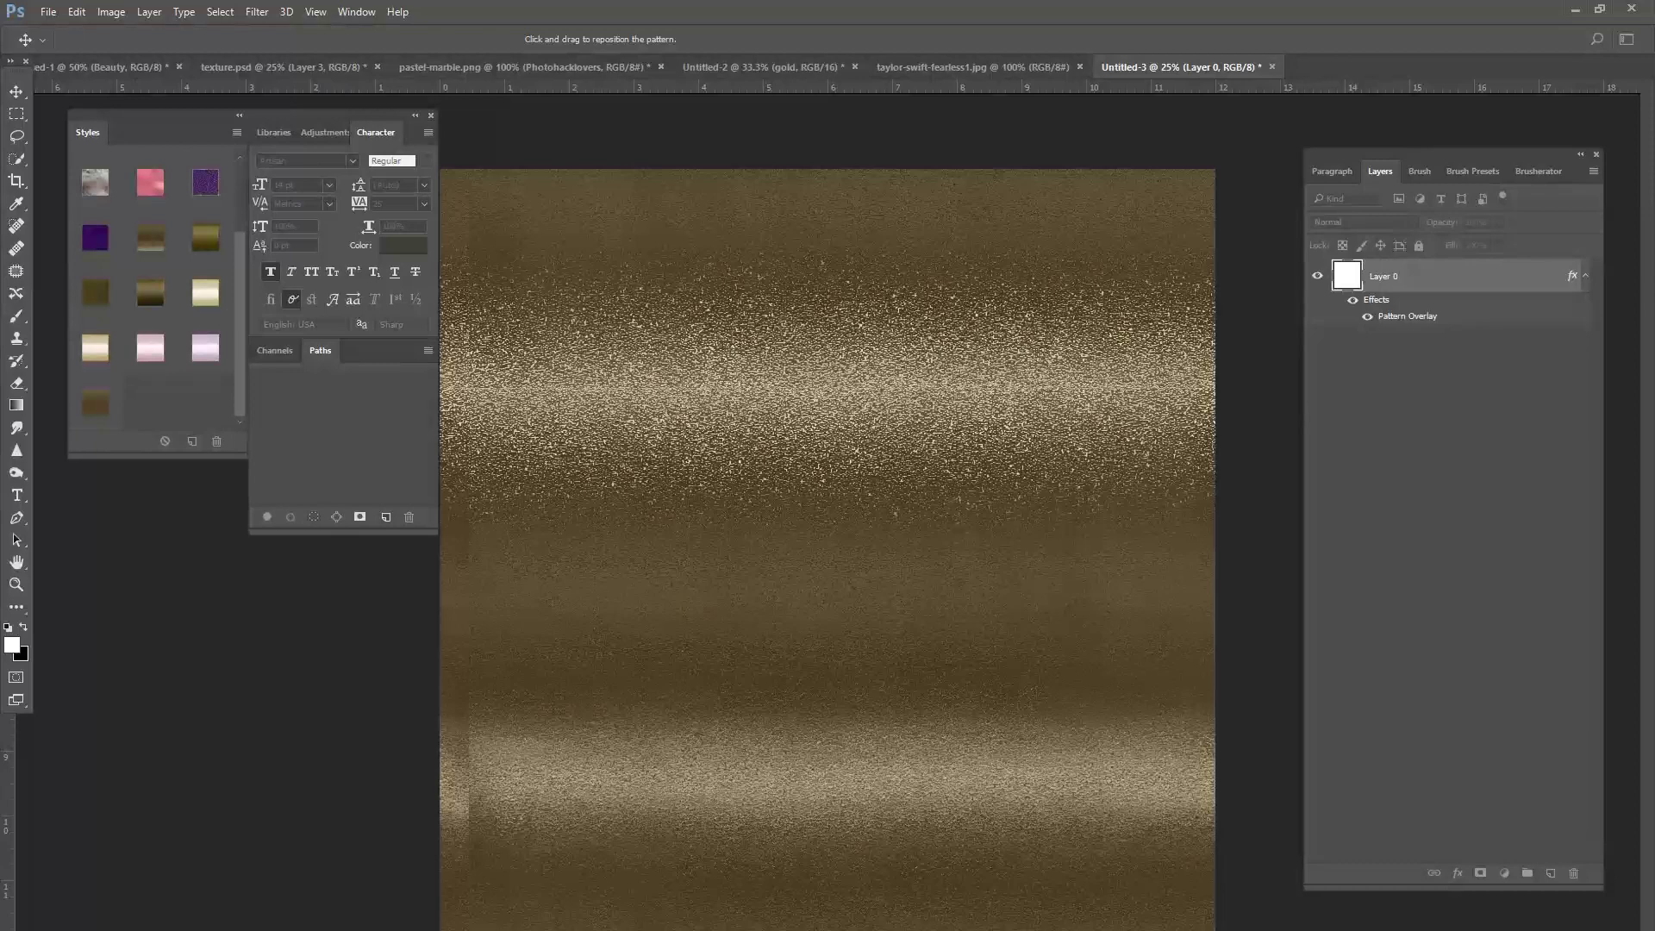
drag(640, 519, 850, 380)
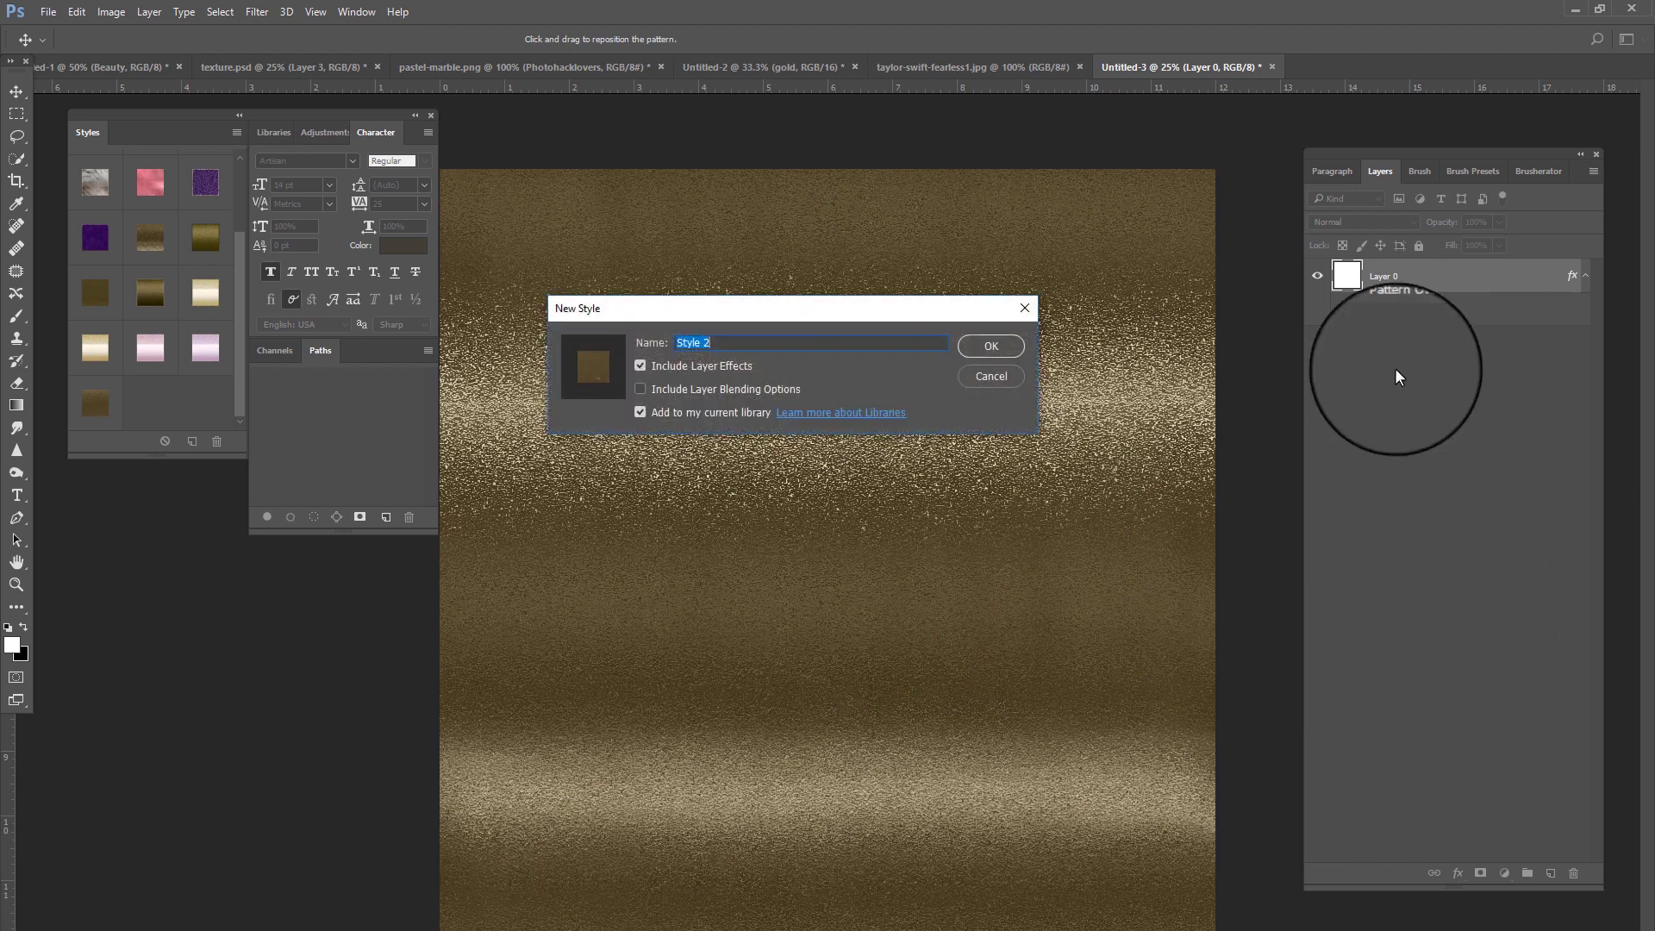
click(639, 388)
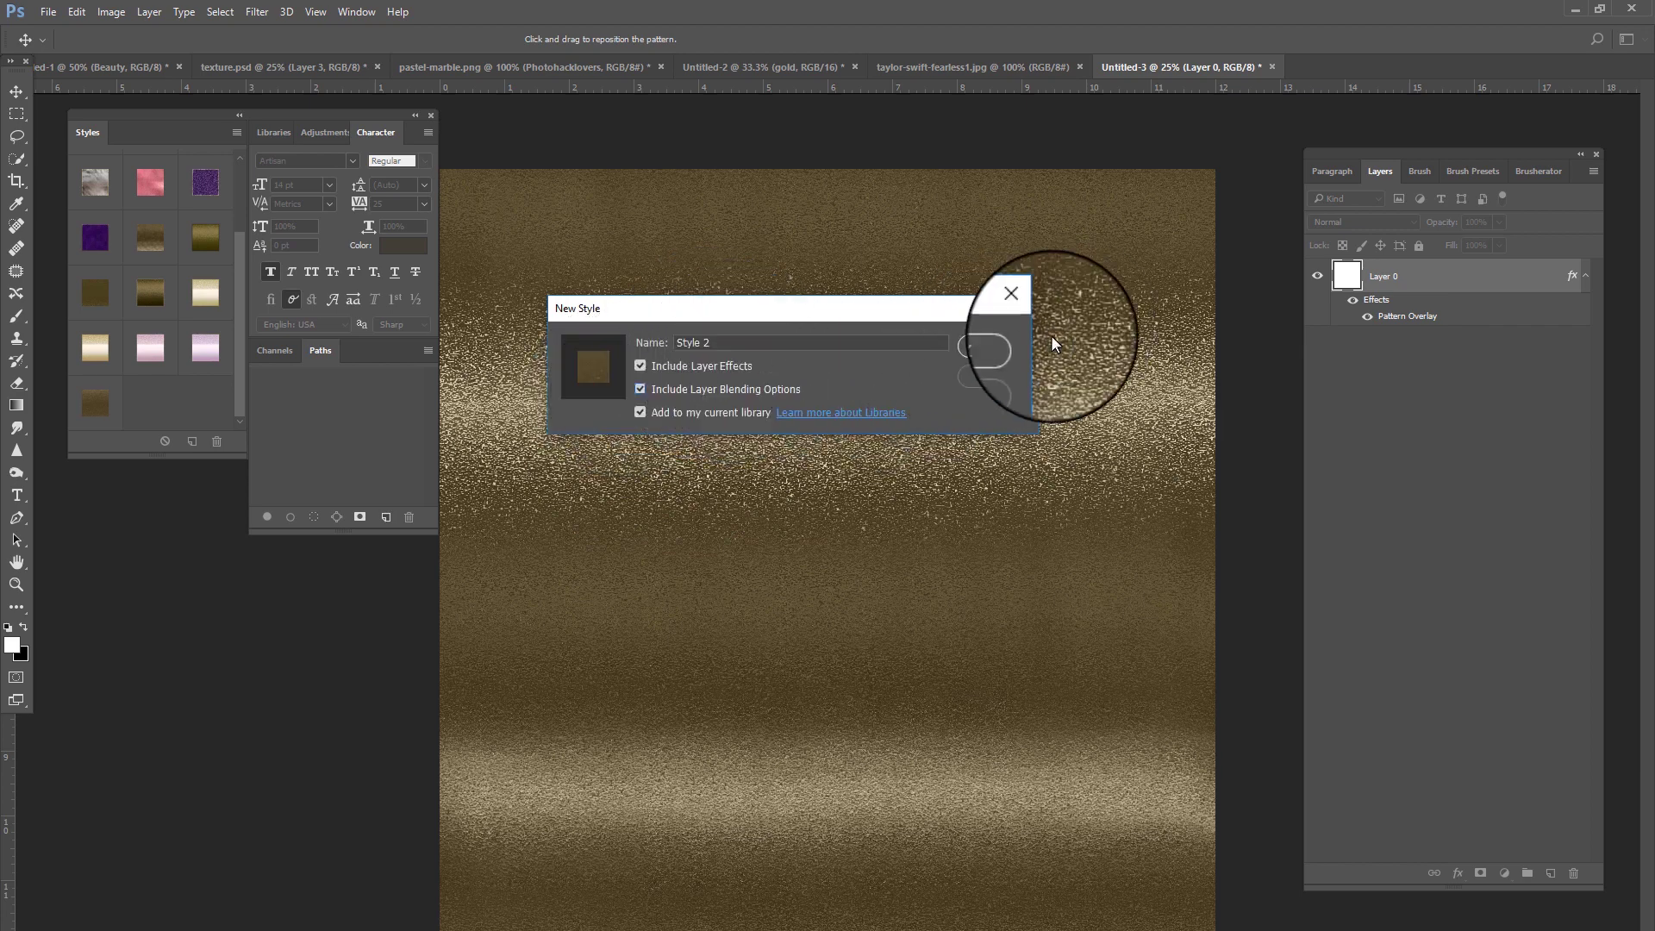
click(1000, 346)
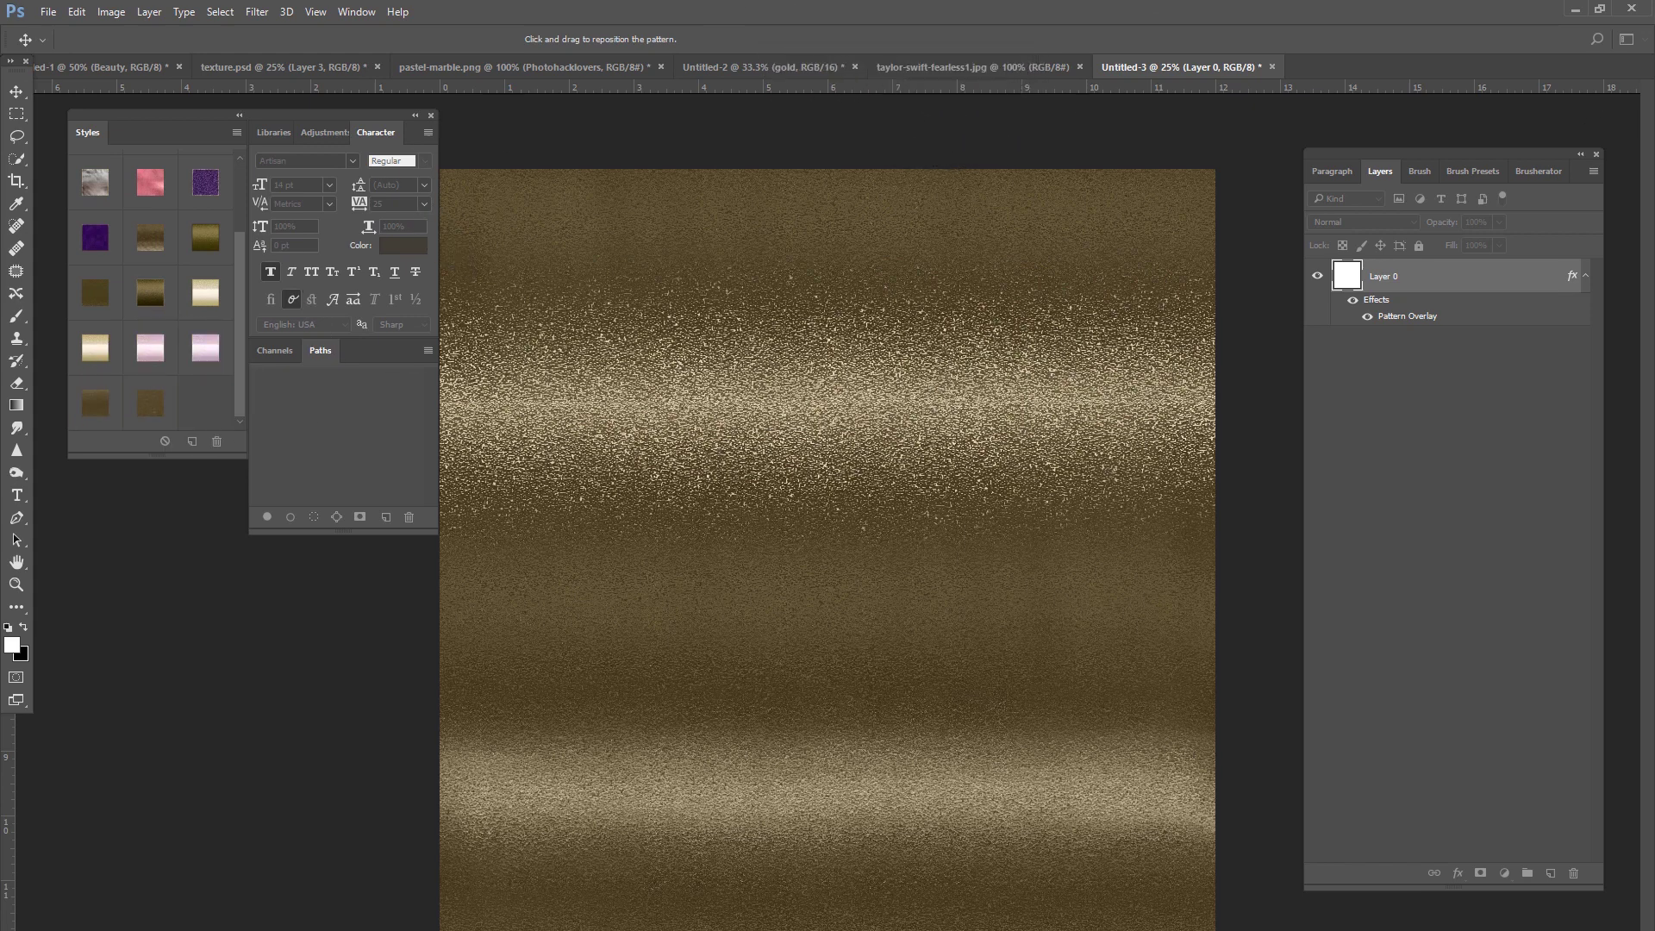
key(Return)
Step: Apply the new gold style to the gold text in the Untitled-2 poster
click(928, 67)
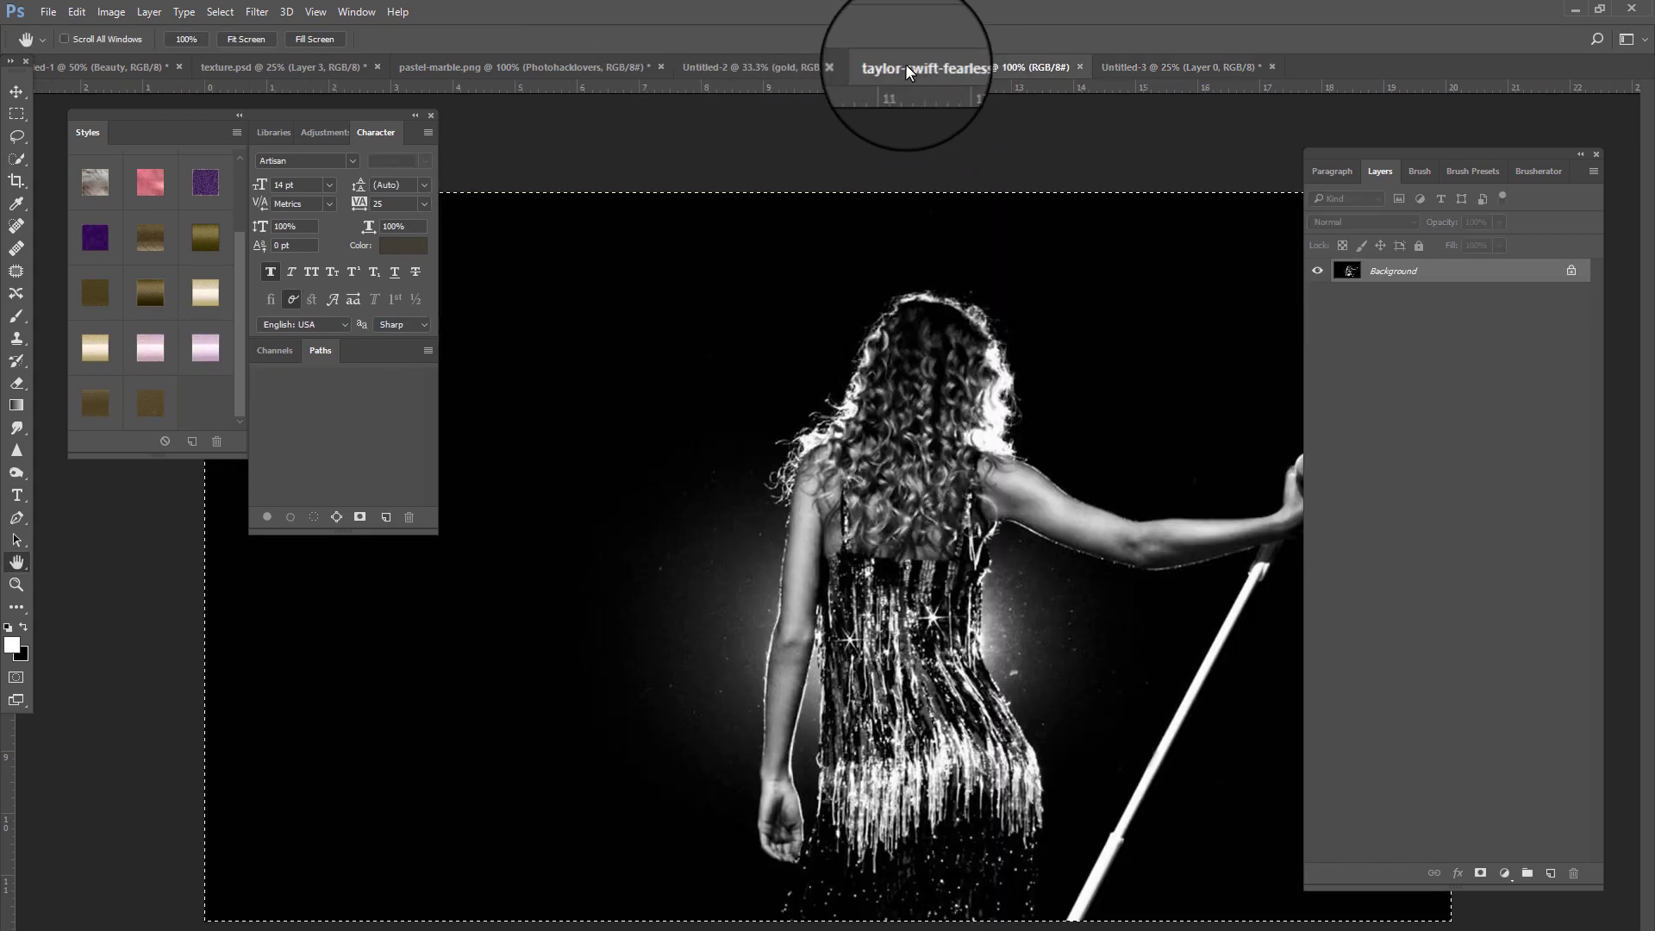
click(737, 65)
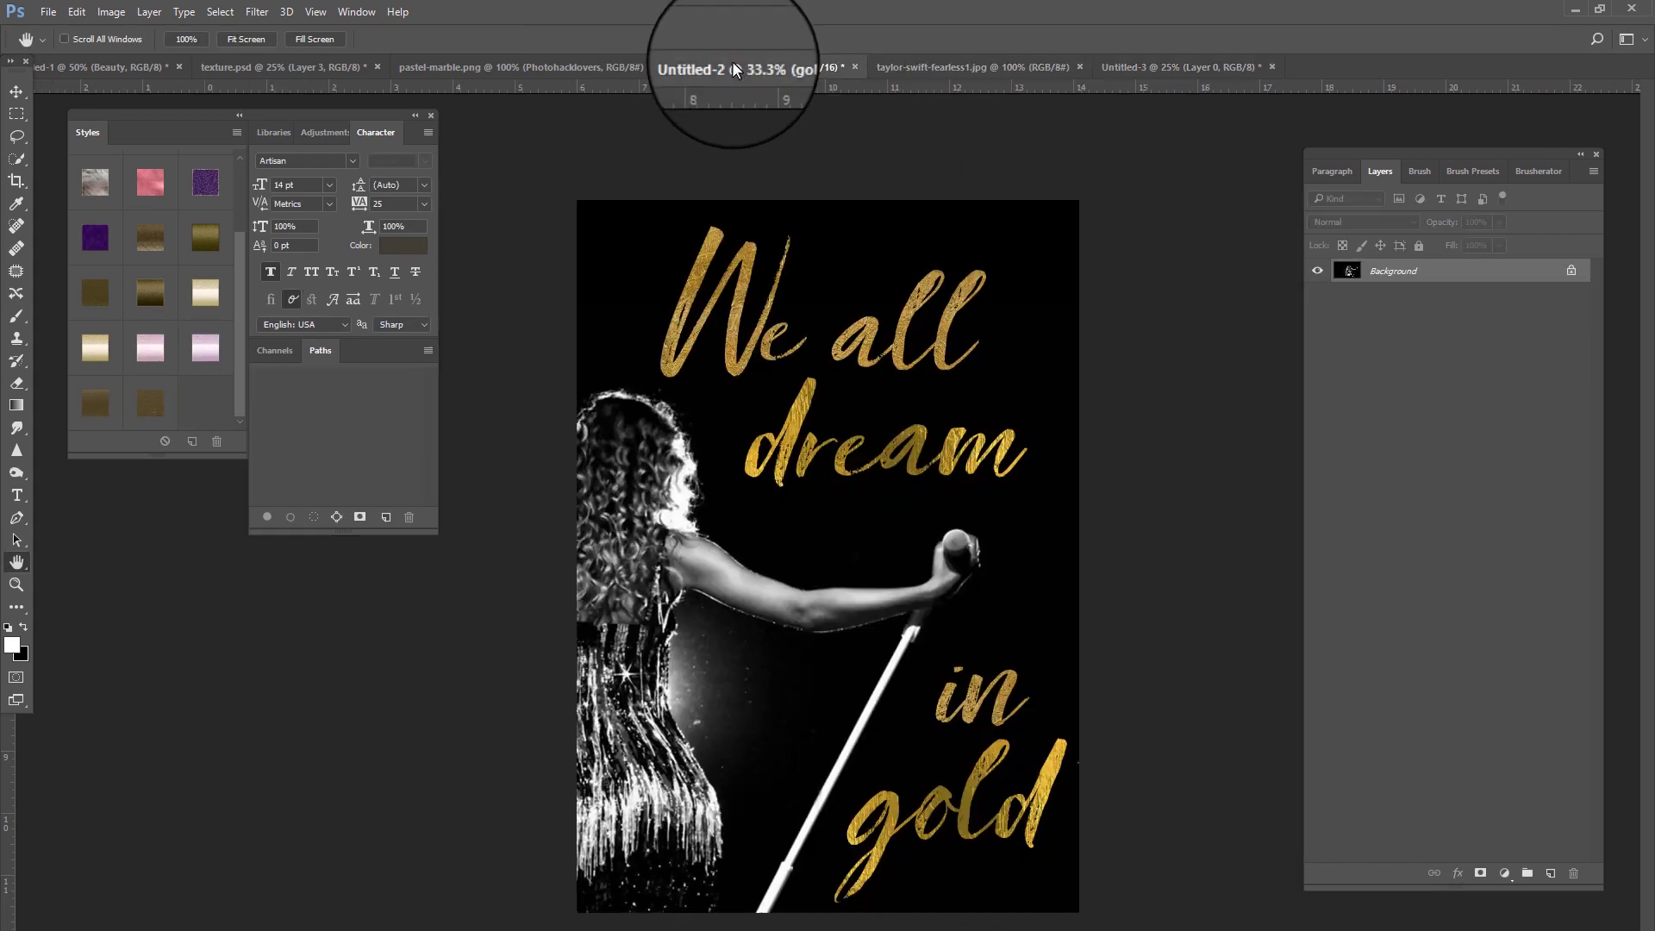
click(151, 404)
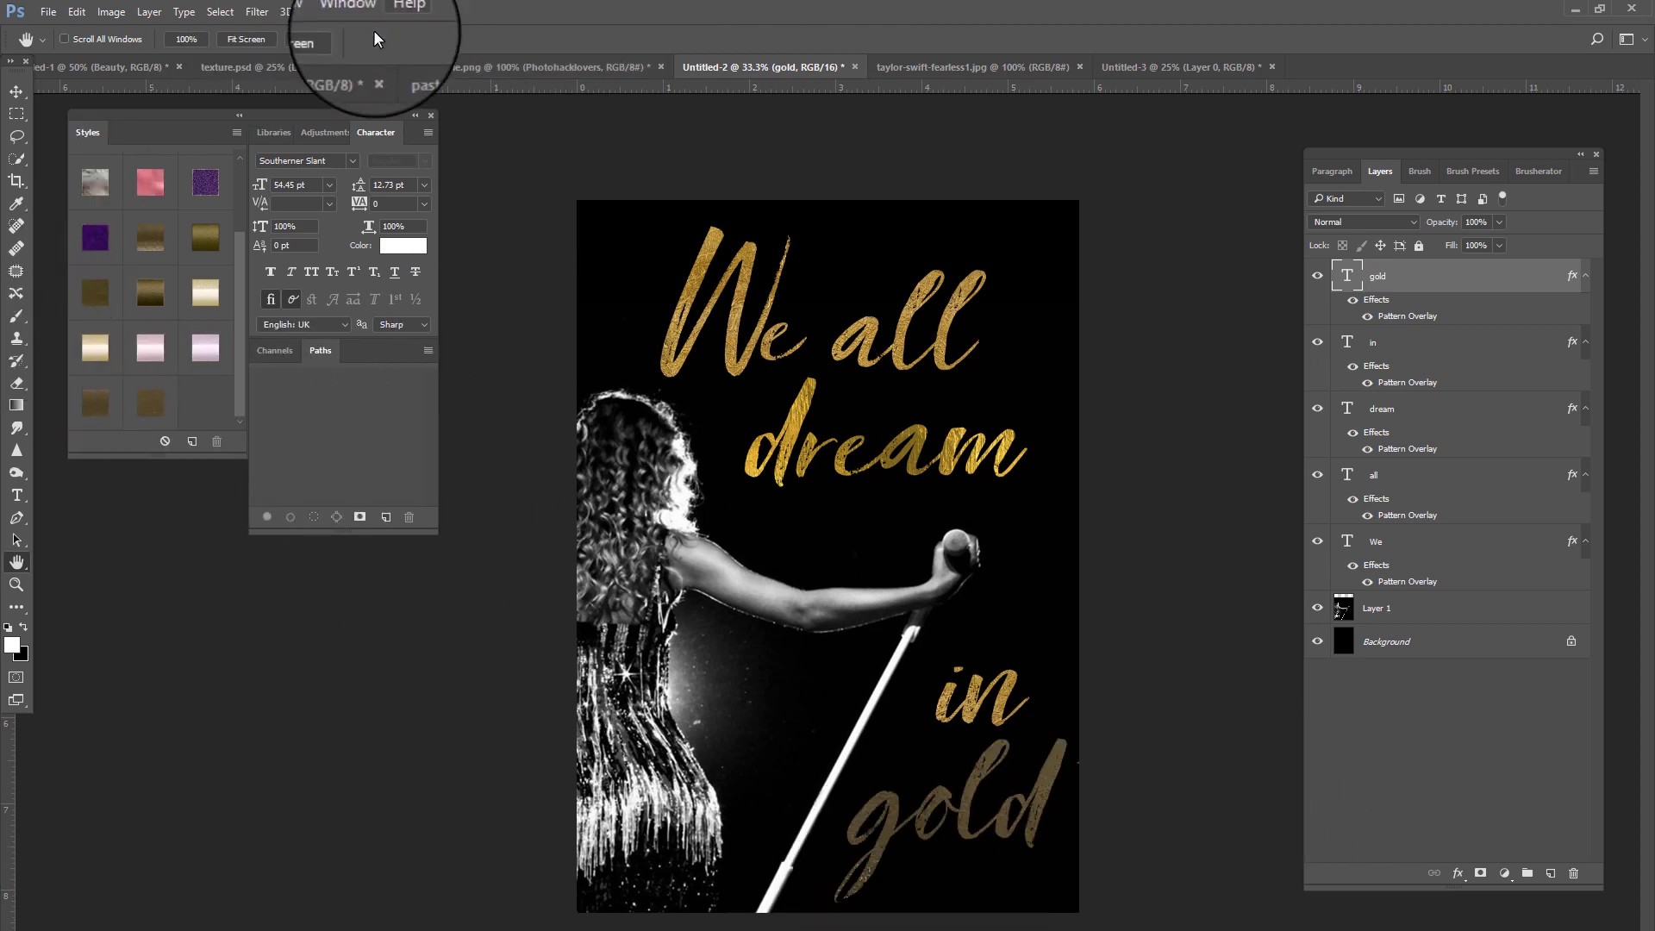
Step: Apply a gold glitter style swatch to the Beauty text
click(484, 66)
click(281, 66)
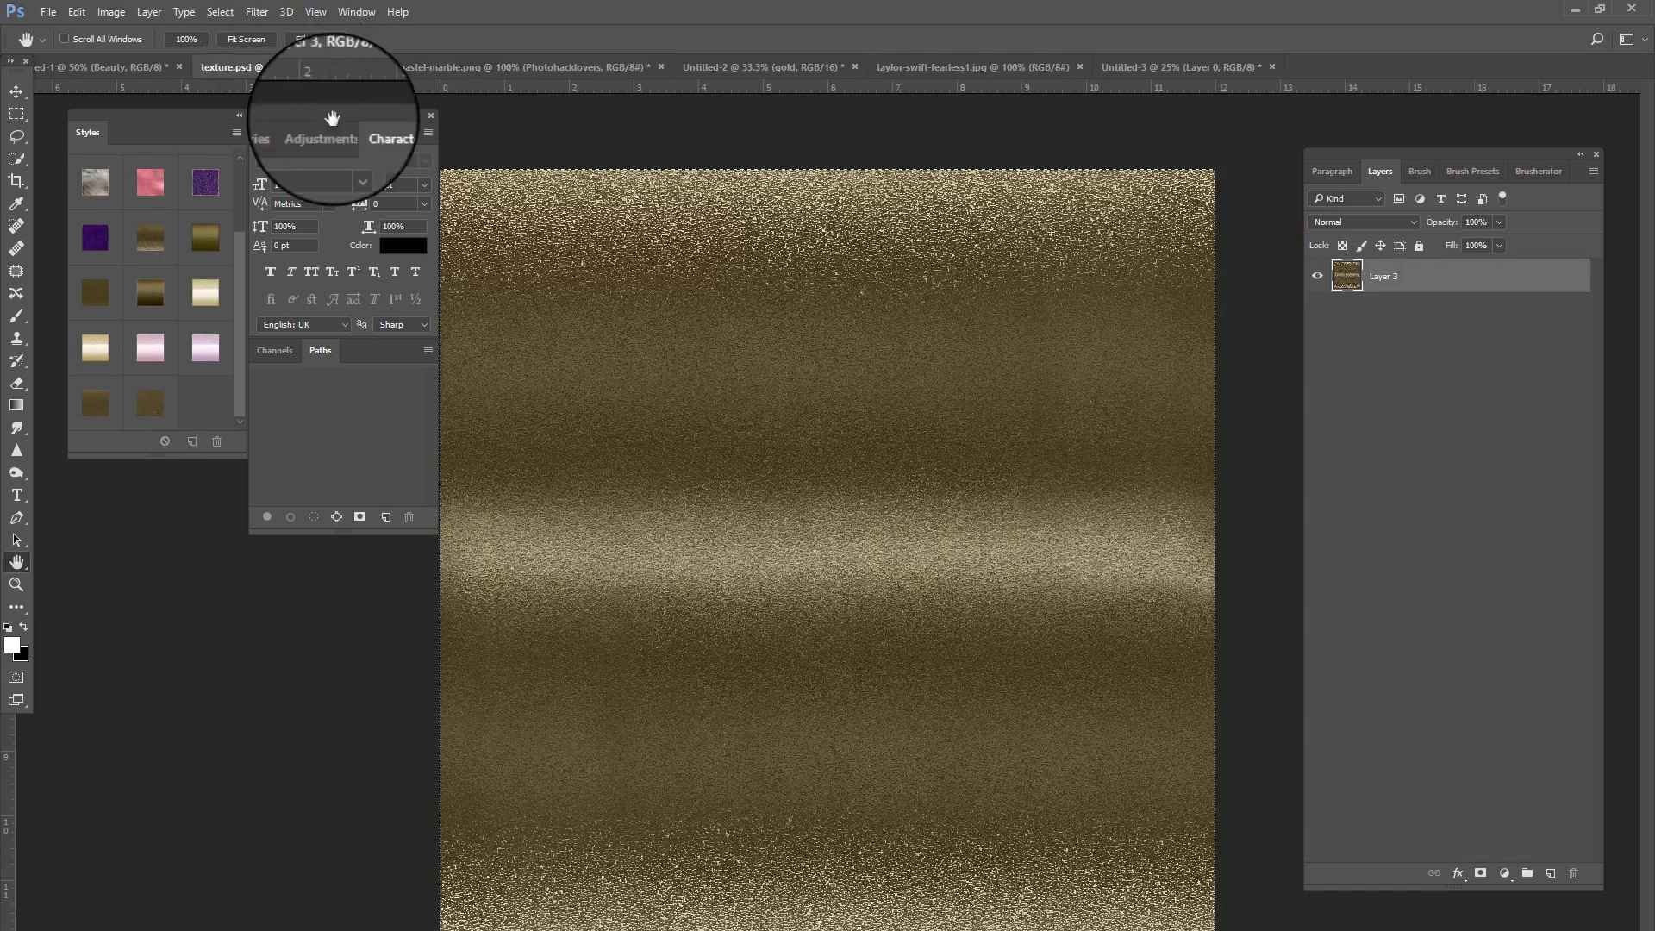
click(69, 69)
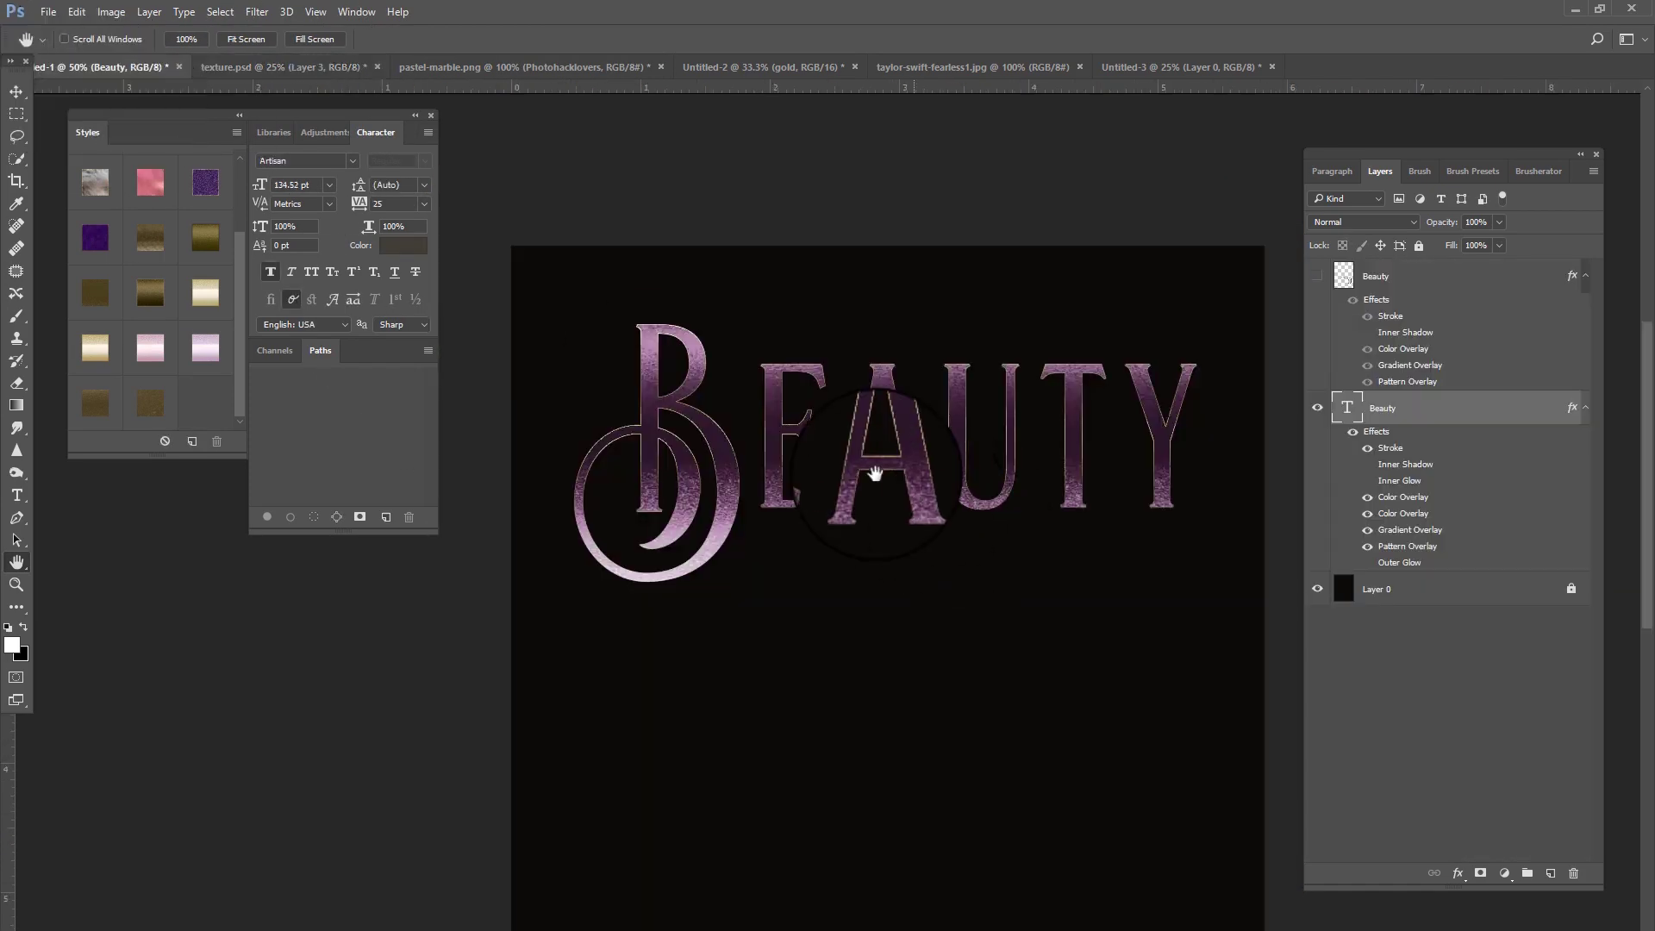
click(152, 418)
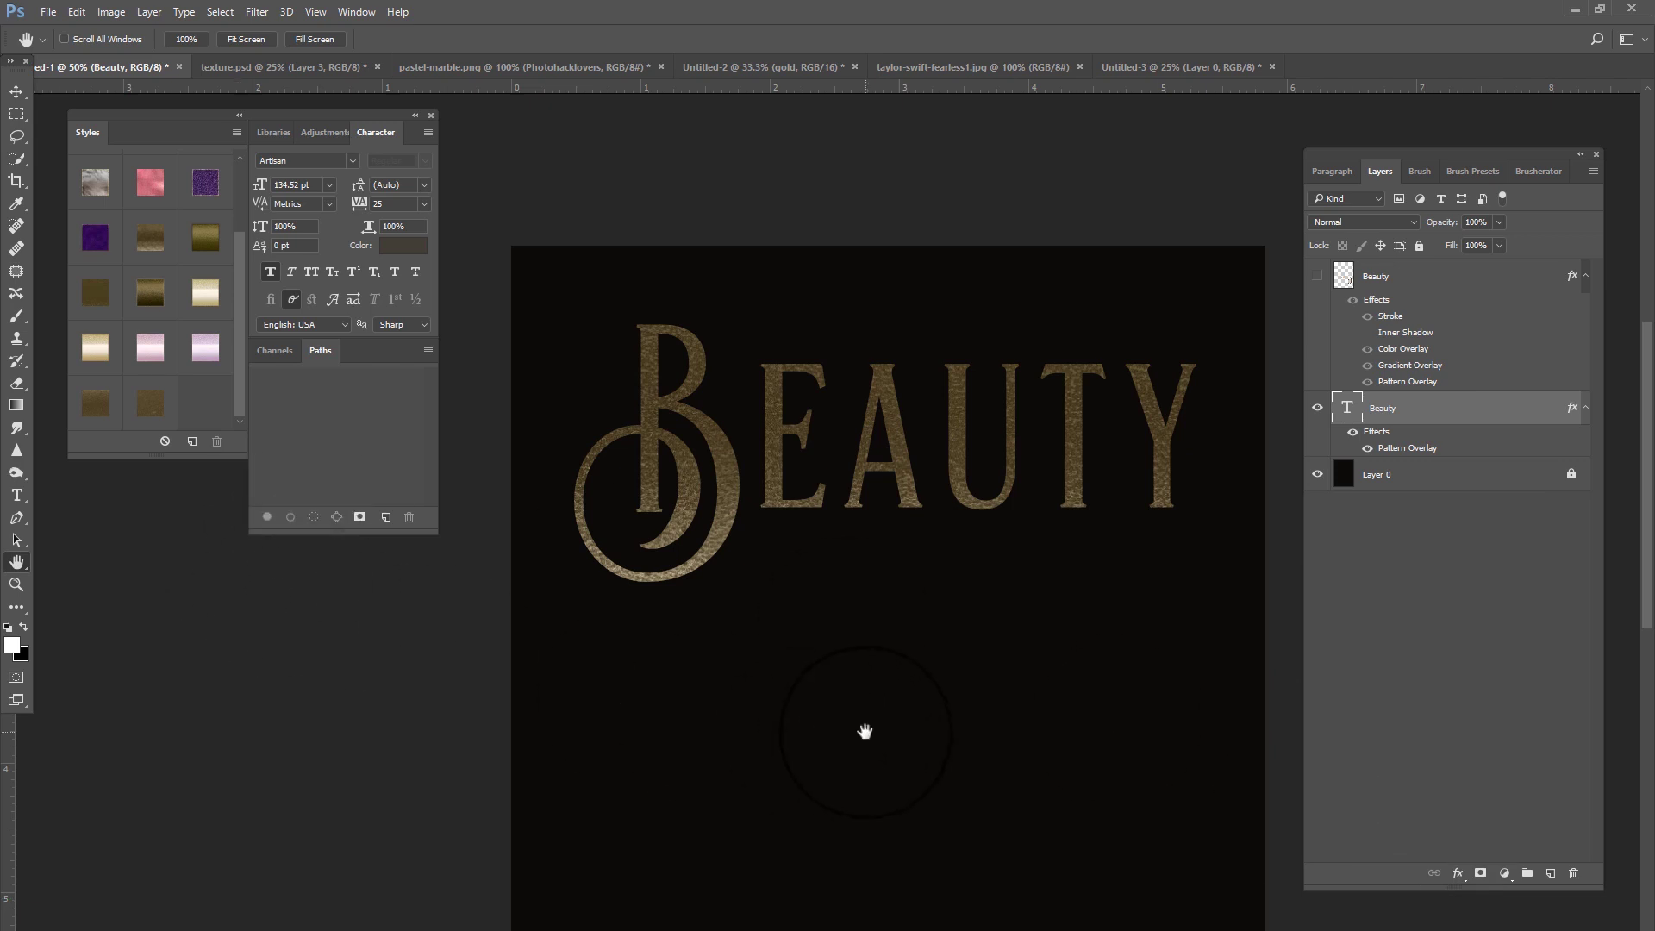
Step: Clear the Beauty layer's styles and give it a fresh gold glitter Pattern Overlay
right_click(1465, 410)
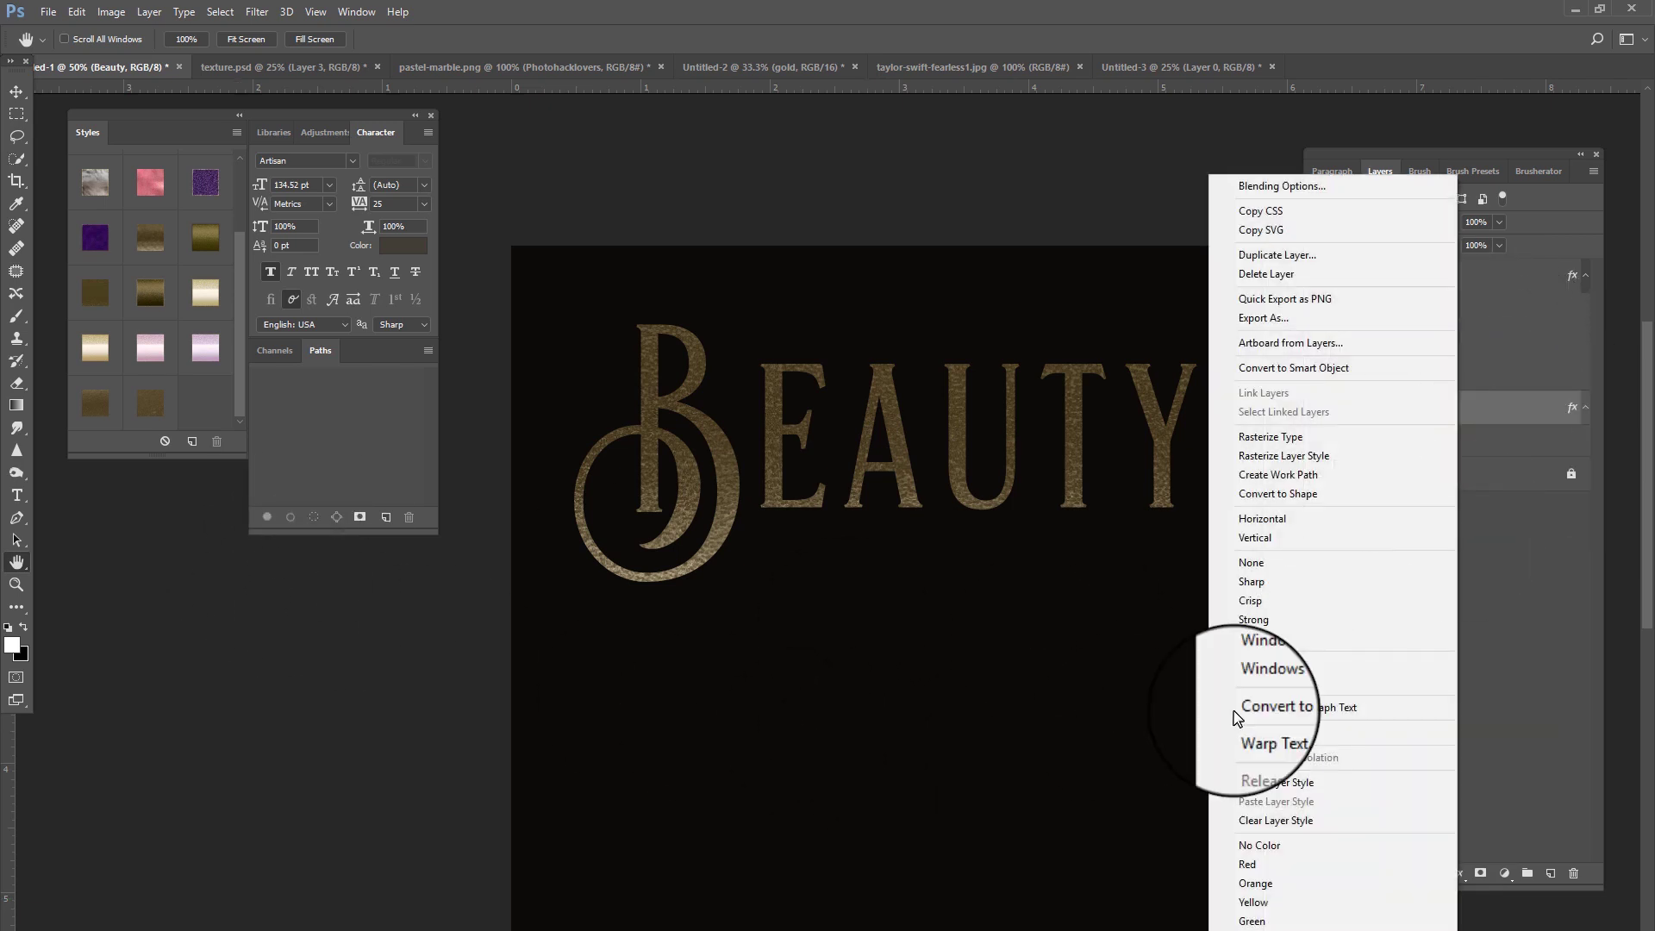
click(1267, 821)
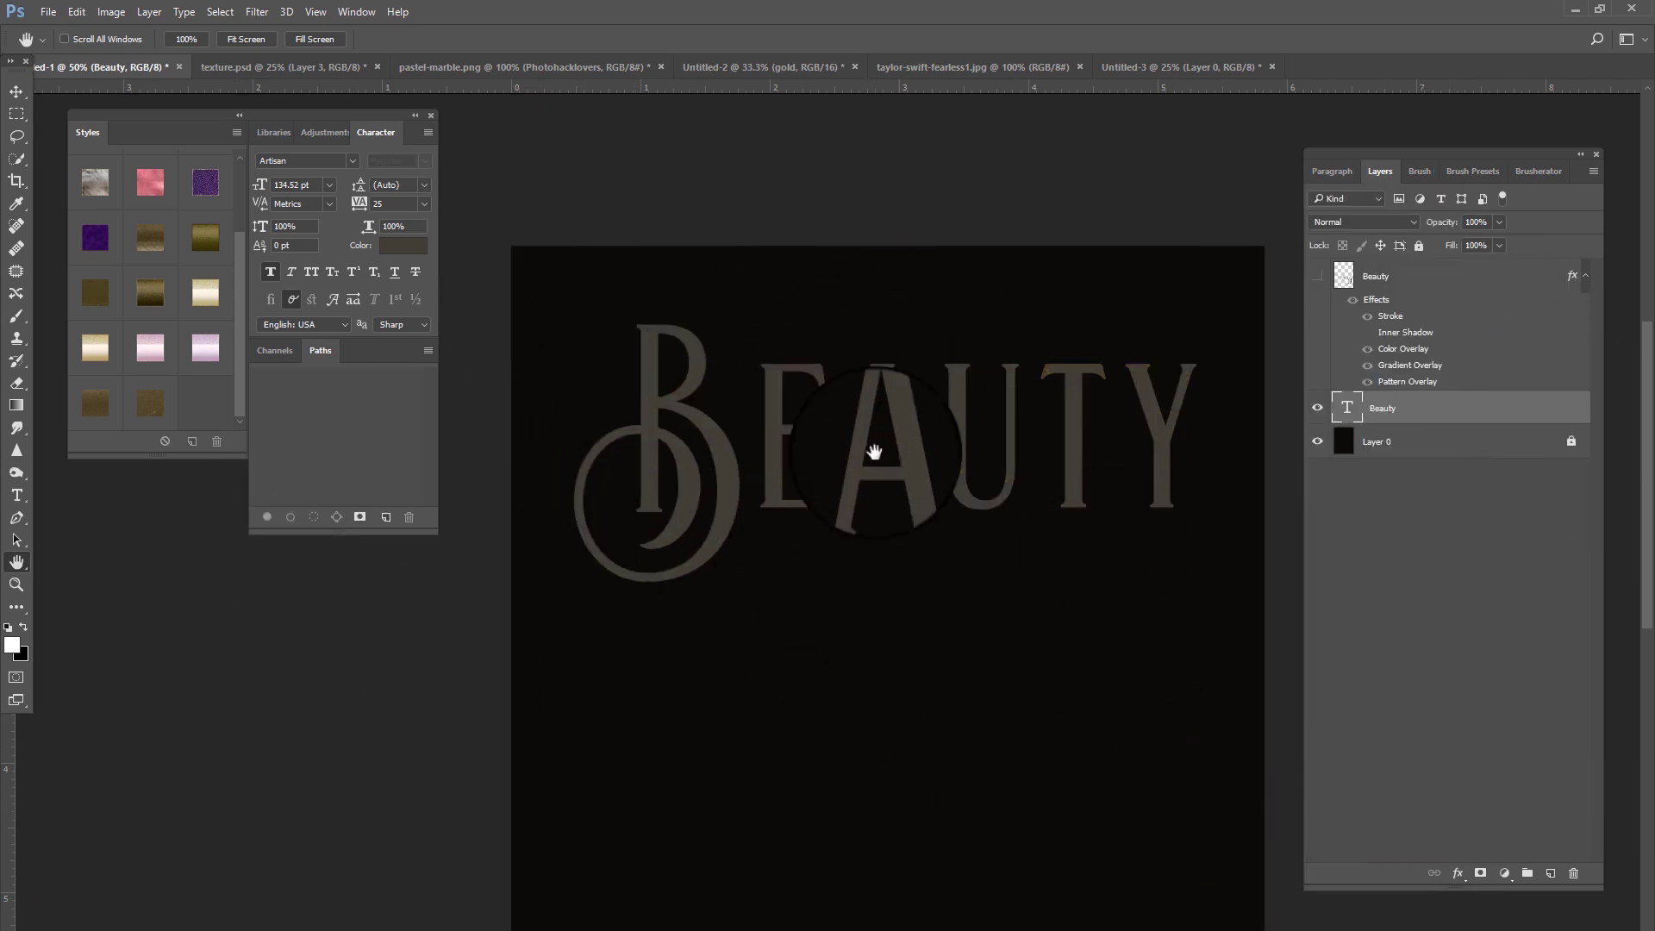
click(1458, 874)
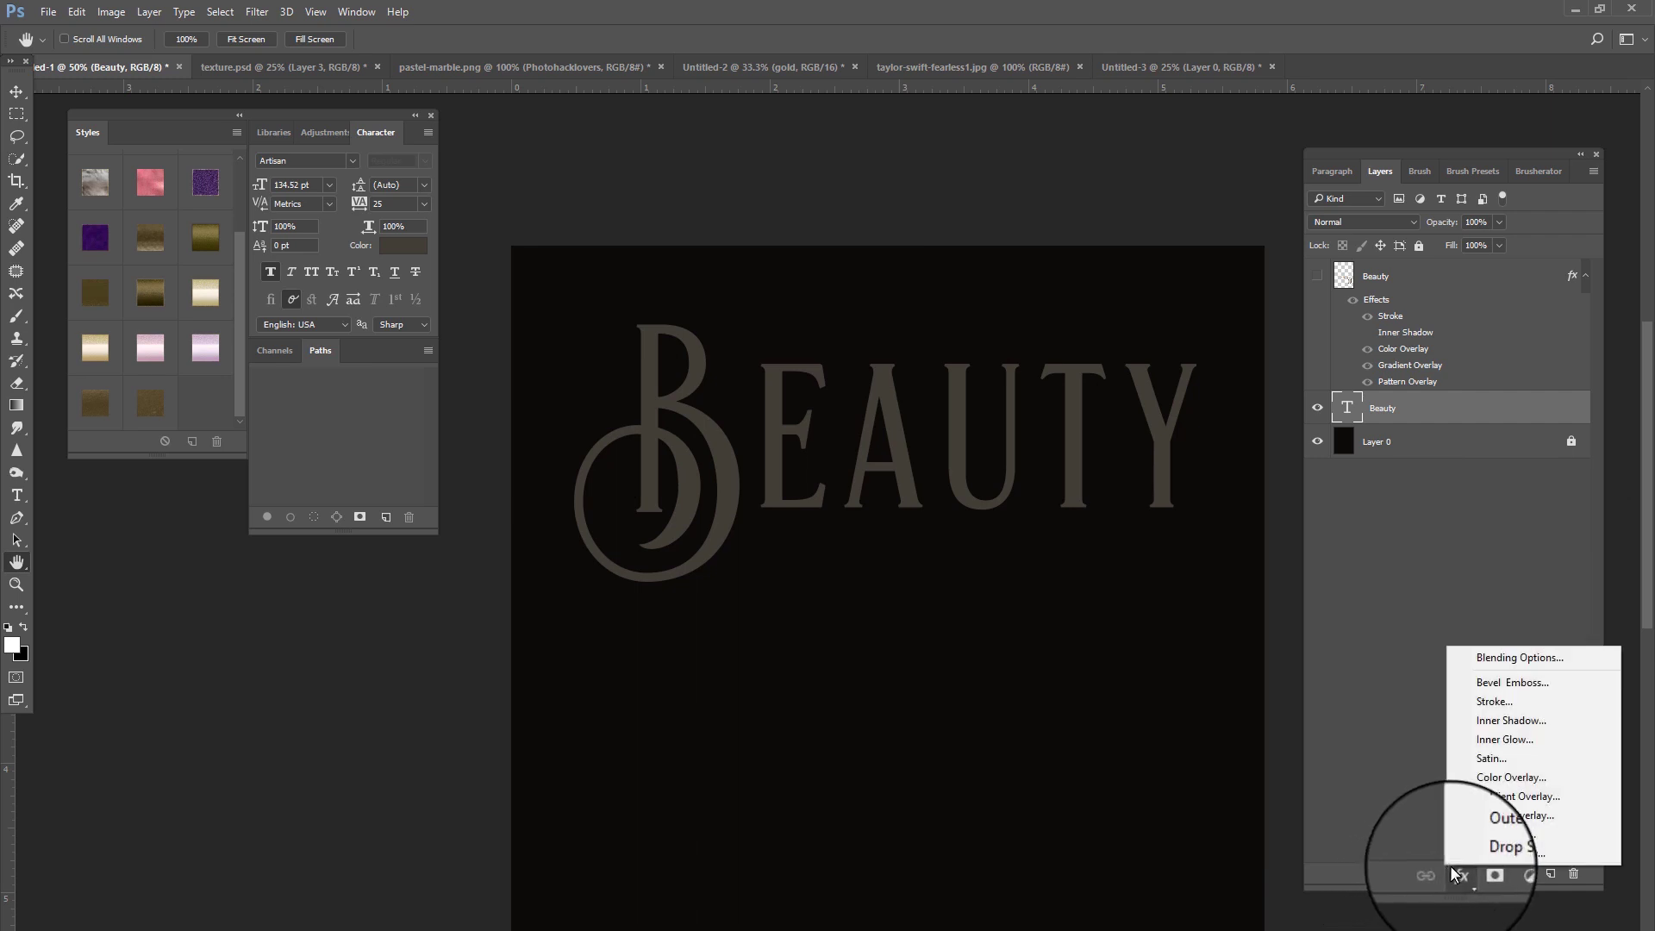
click(1504, 819)
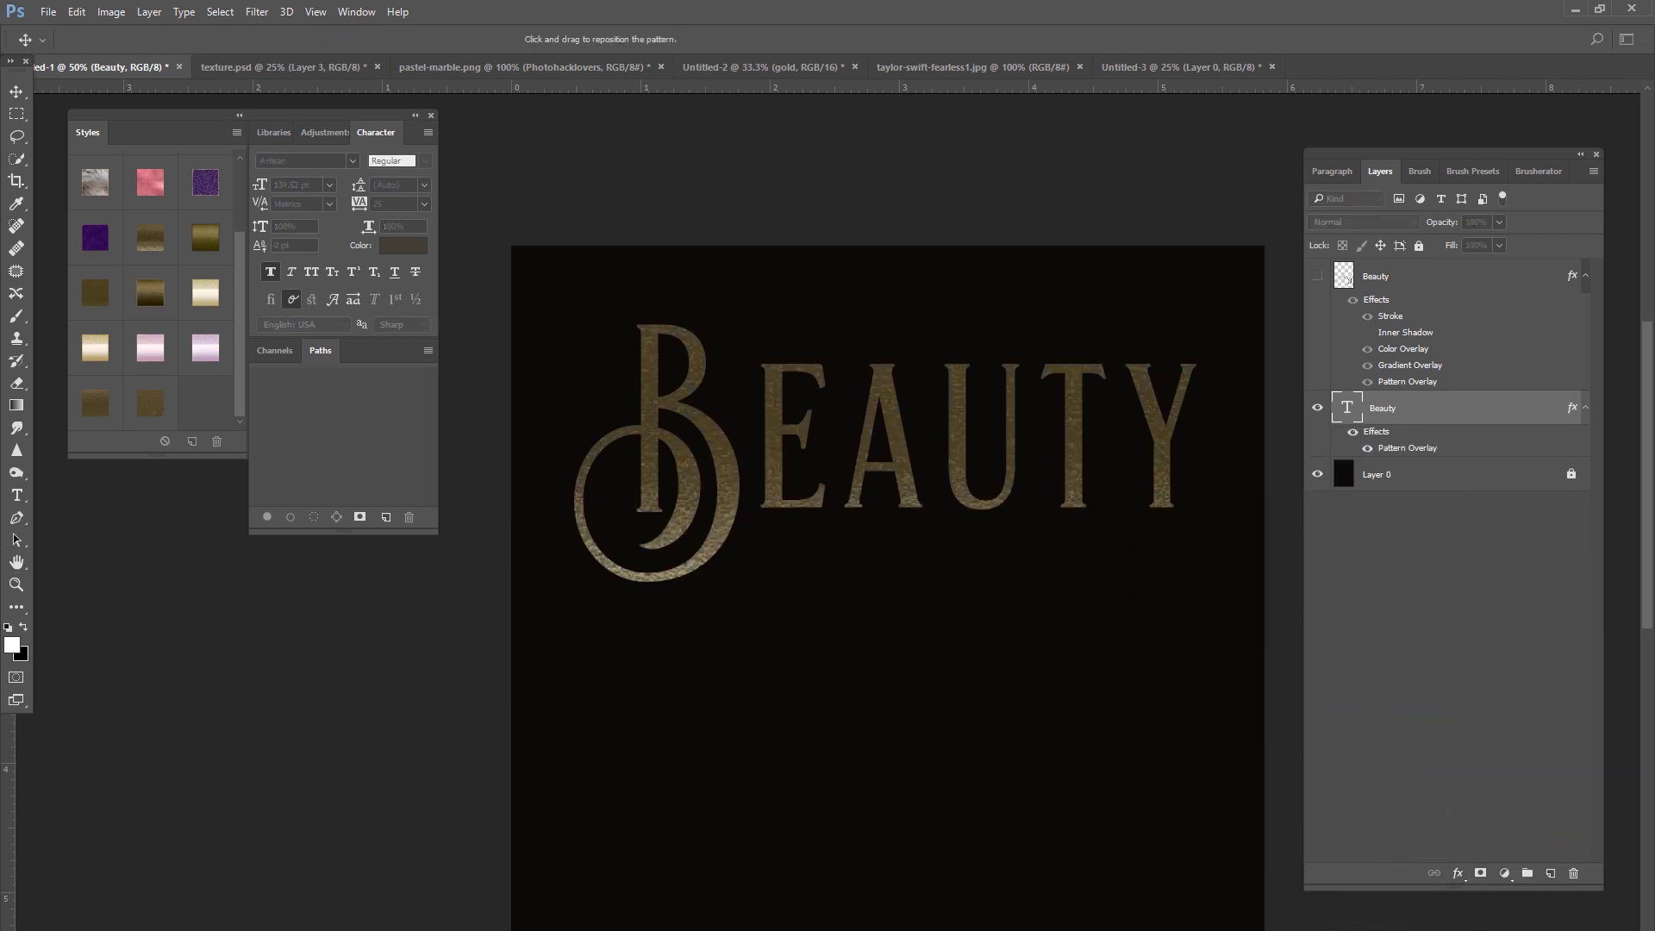